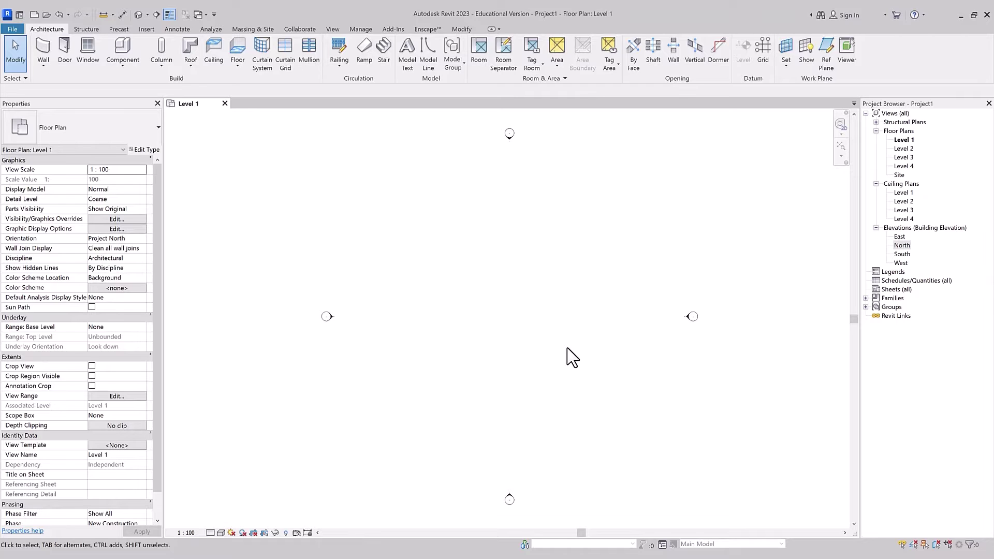
- Open the North elevation, tile it beside the Level 1 plan, and zoom both to fit
double_click(902, 245)
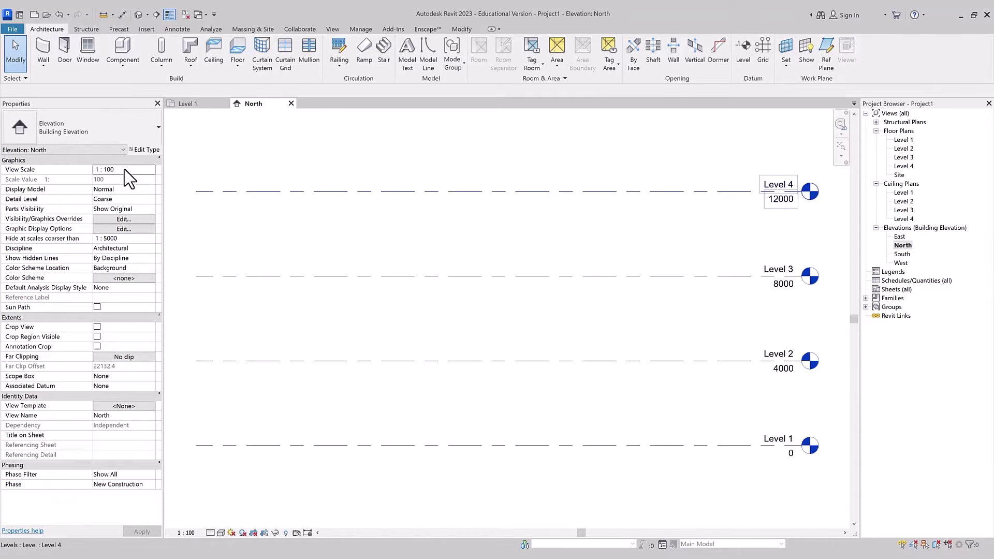
left_click(202, 105)
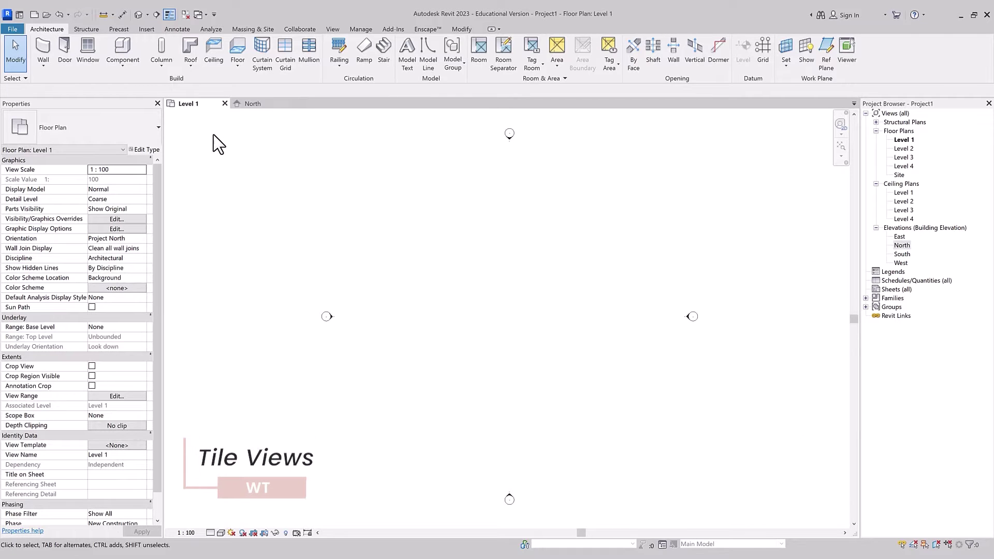
key("w")
key("t")
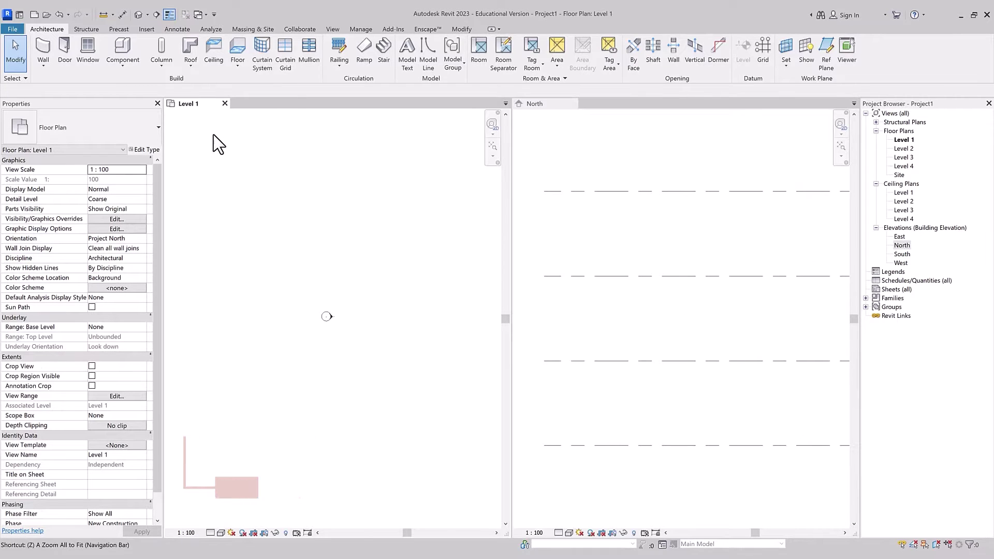
key("a")
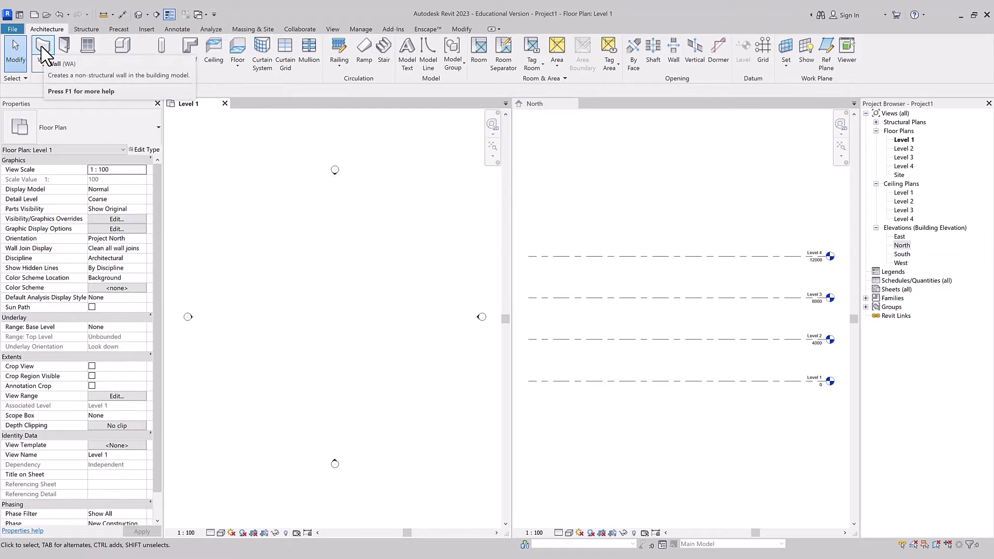
mouse_move(43, 52)
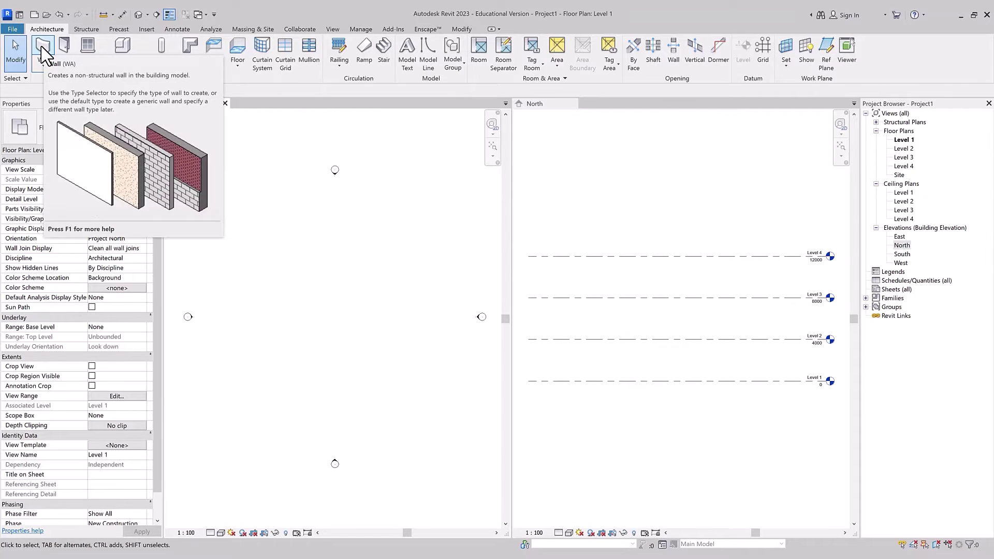
- Draw a 10000 mm horizontal Generic - 200mm wall on Level 1
left_click(42, 52)
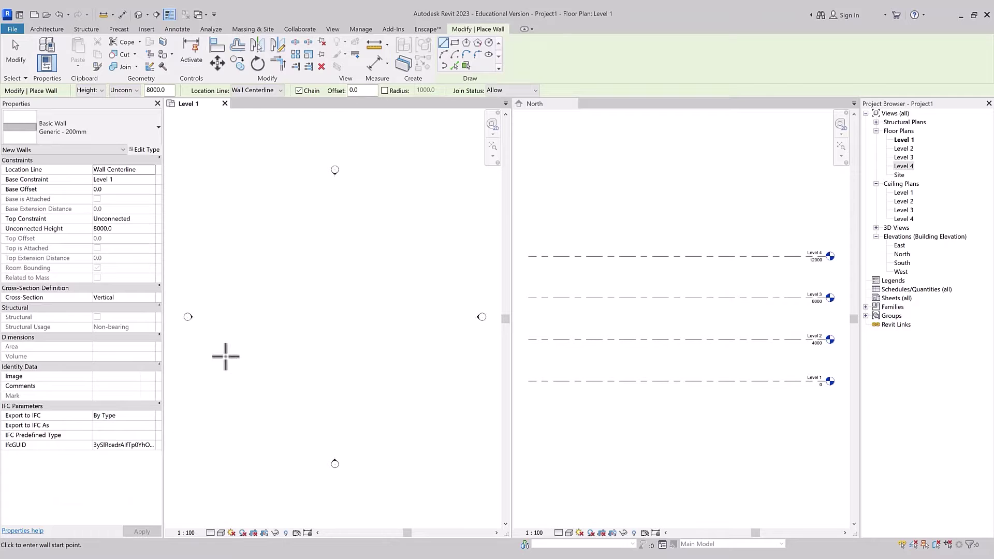
left_click(222, 315)
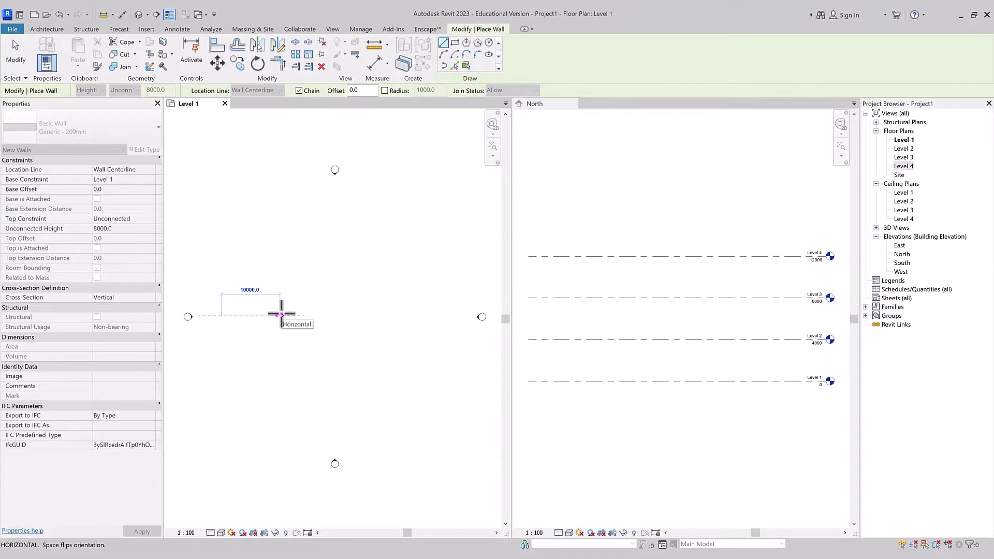
left_click(280, 314)
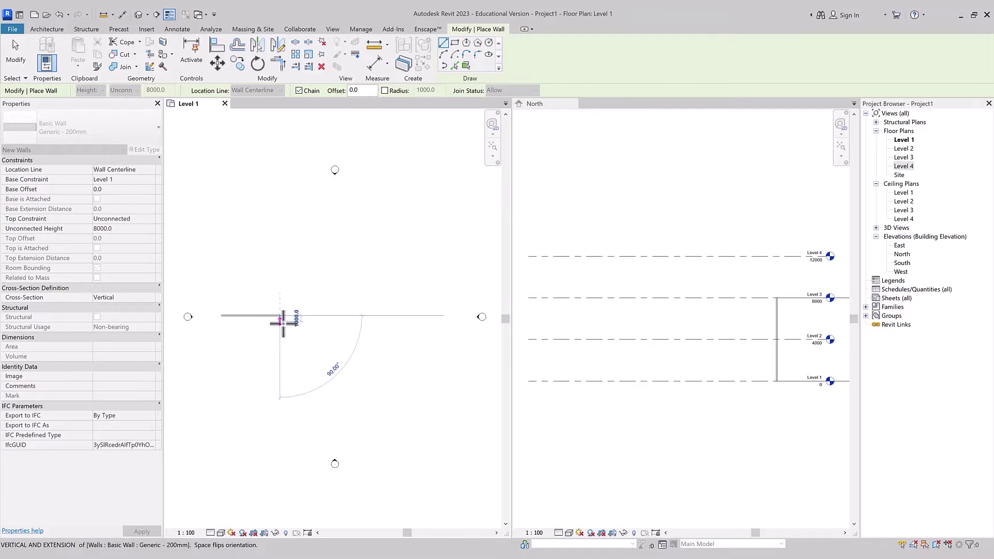
key("Escape")
key("Escape")
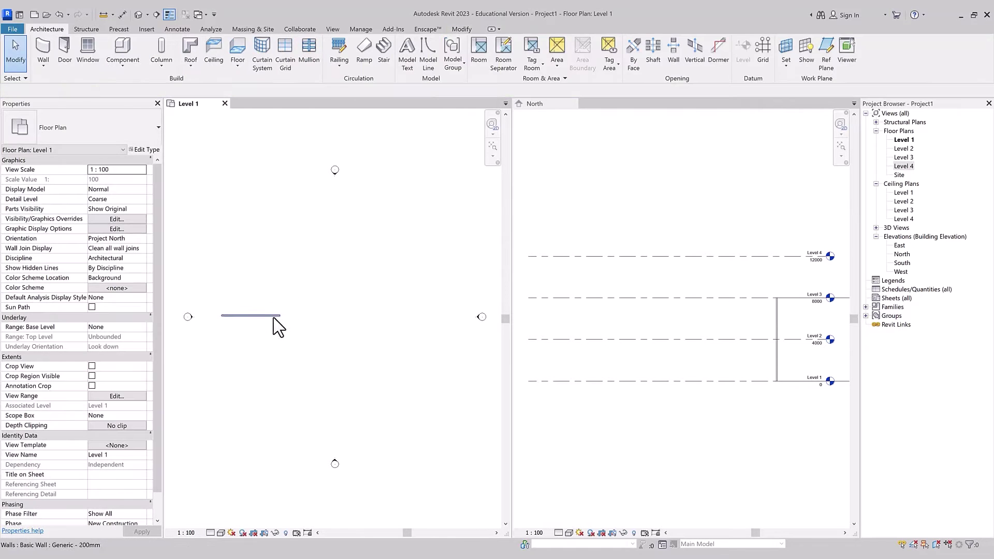
- Change the wall to Curtain Wall: Storefront with its top constrained up to Level 3
left_click(273, 317)
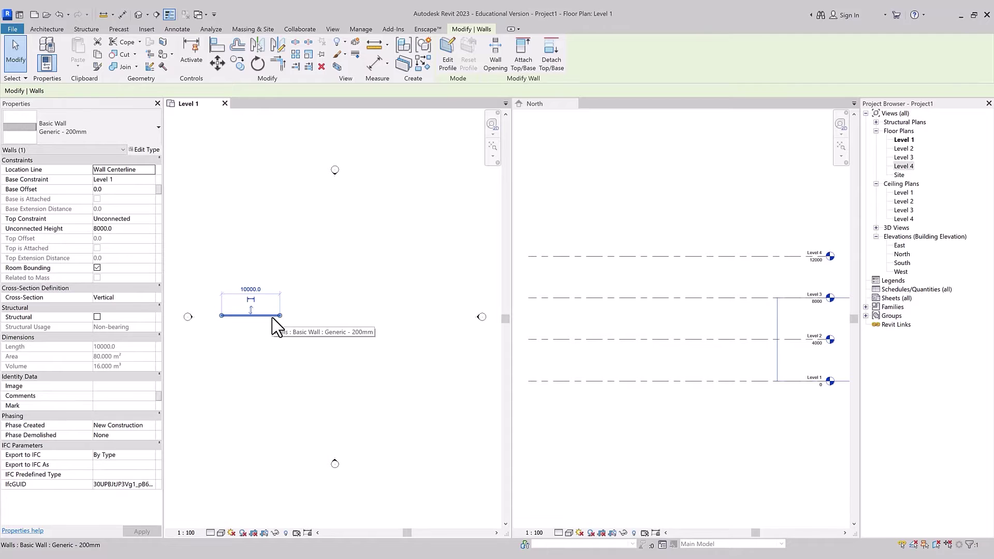
left_click(65, 136)
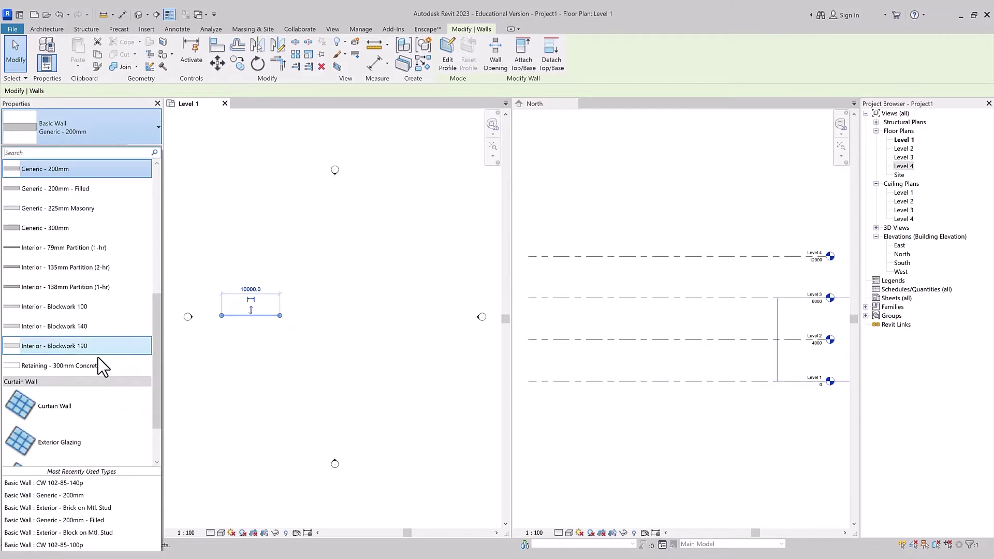
scroll(101, 371, "down", 3)
left_click(96, 399)
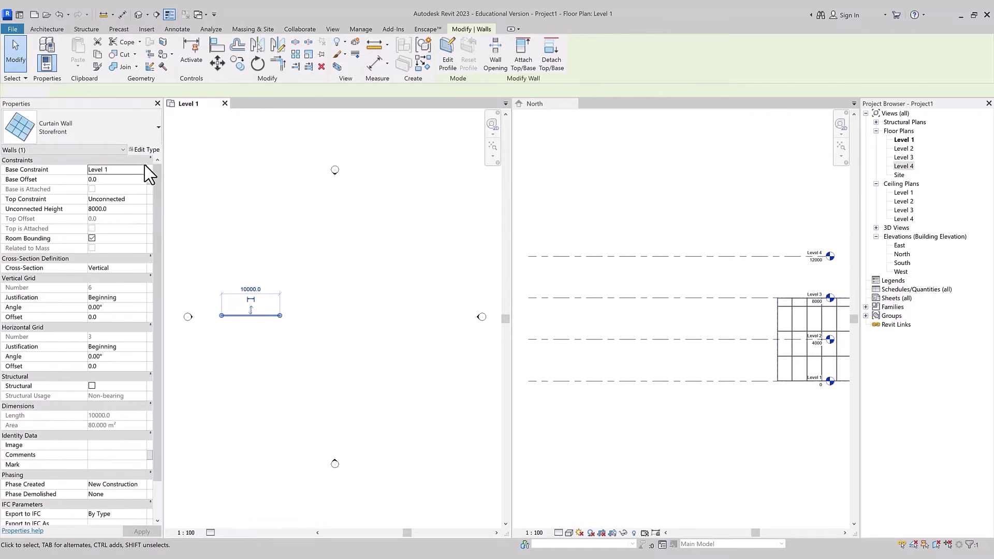
left_click(137, 199)
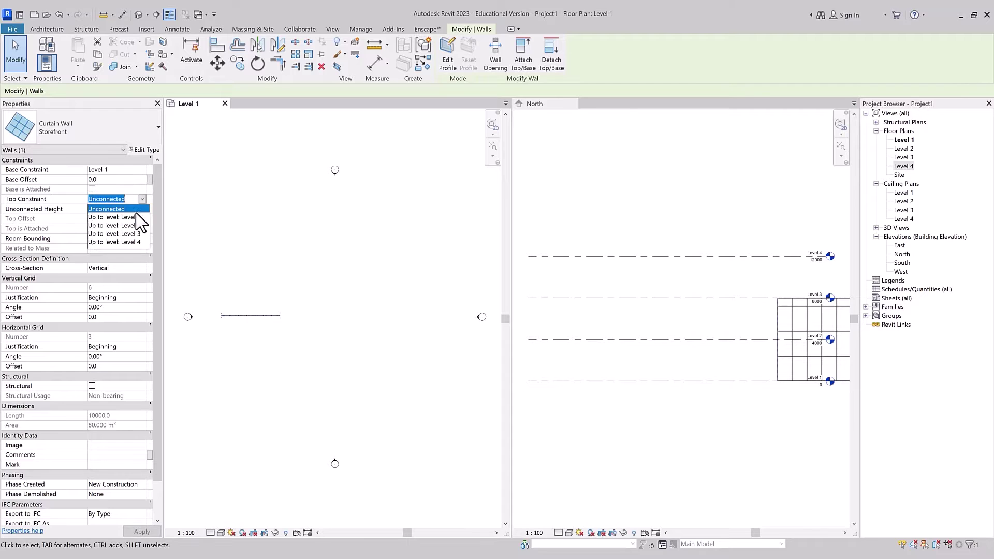
left_click(130, 235)
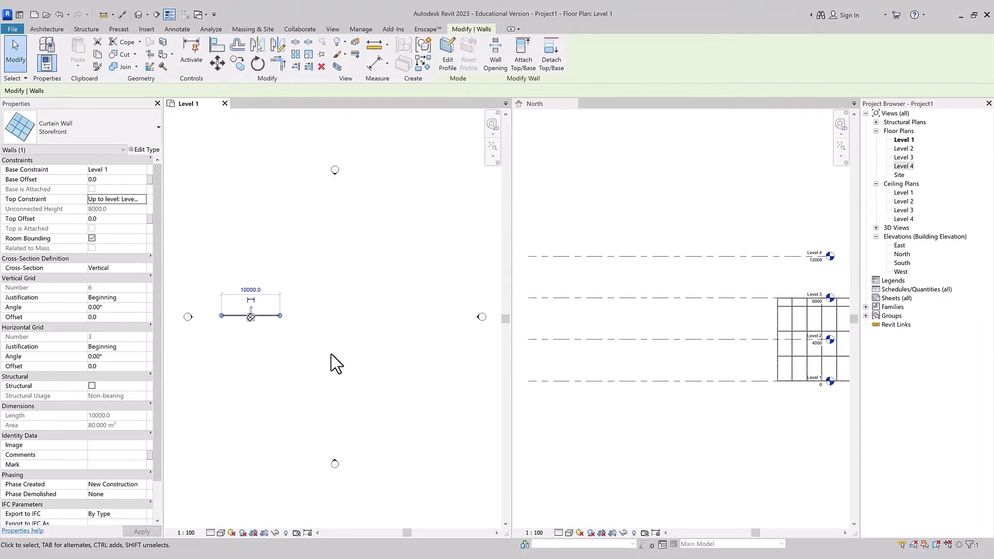
- Zoom the North elevation to fit, then clear the wall selection in the Level 1 plan
left_click(688, 401)
key("z")
key("a")
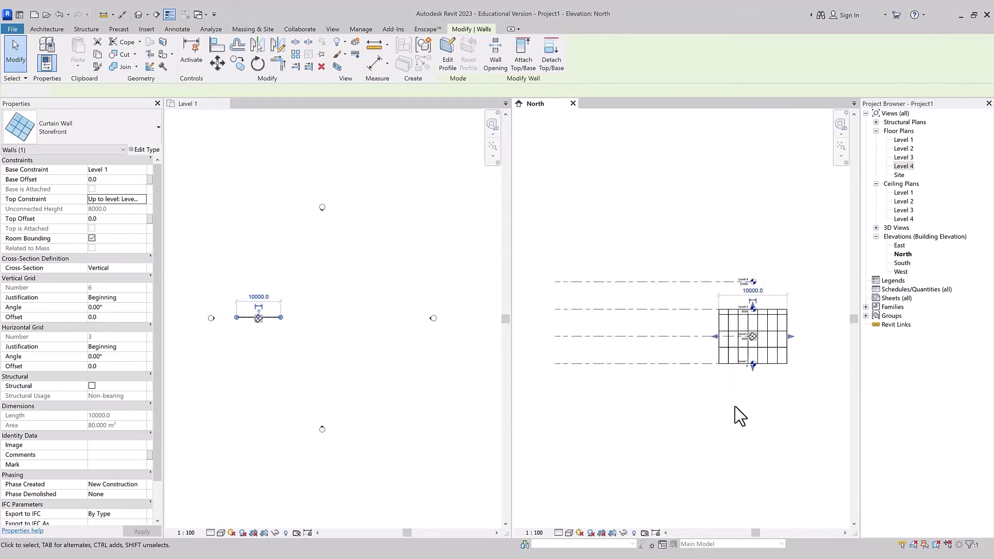
left_click(295, 322)
left_click(331, 324)
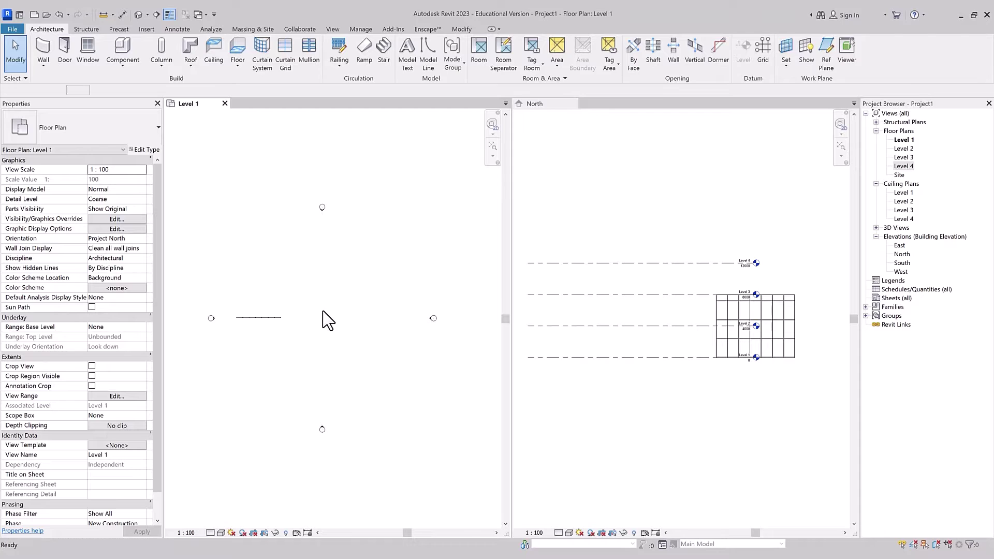
key("w")
key("a")
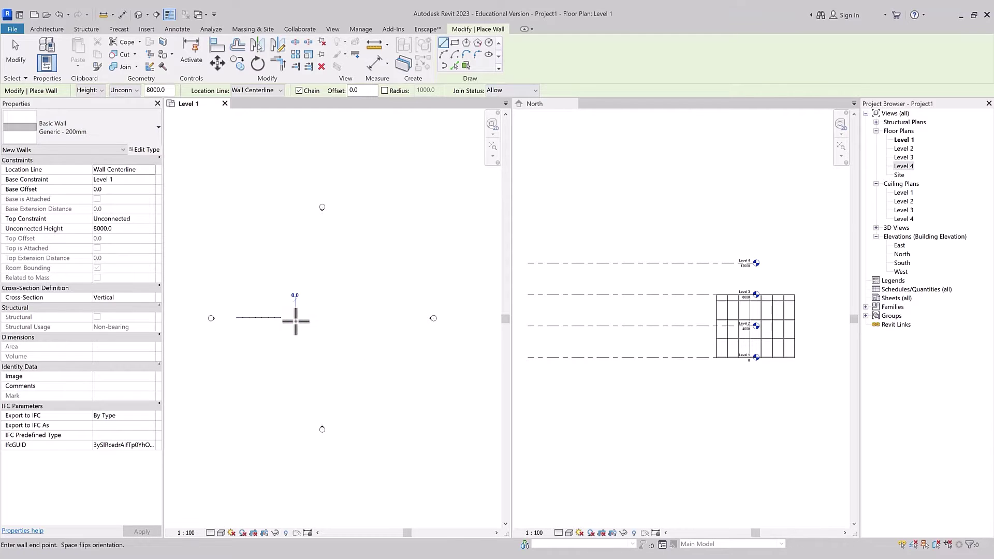
- Draw a second wall to the right of the curtain wall
left_click(295, 321)
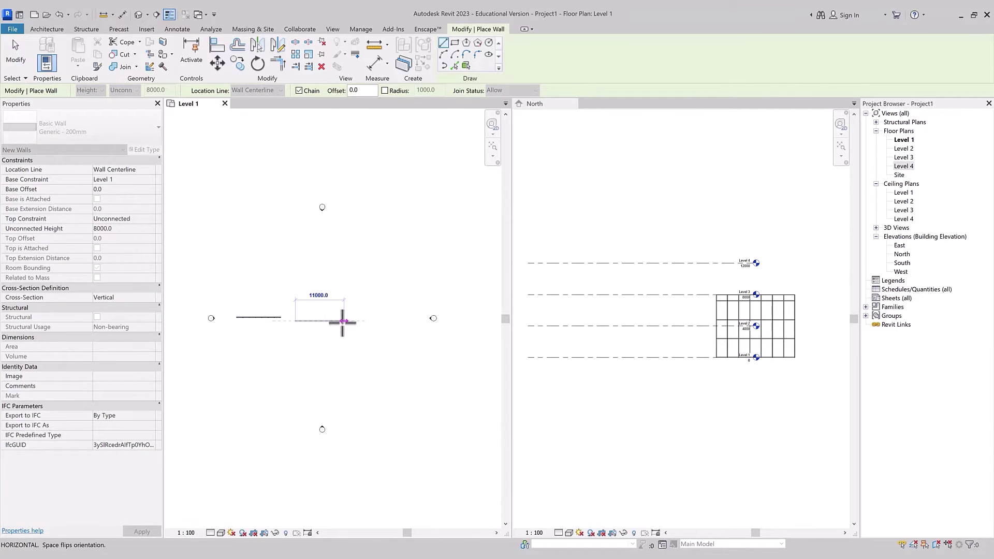
left_click(340, 320)
key("Escape")
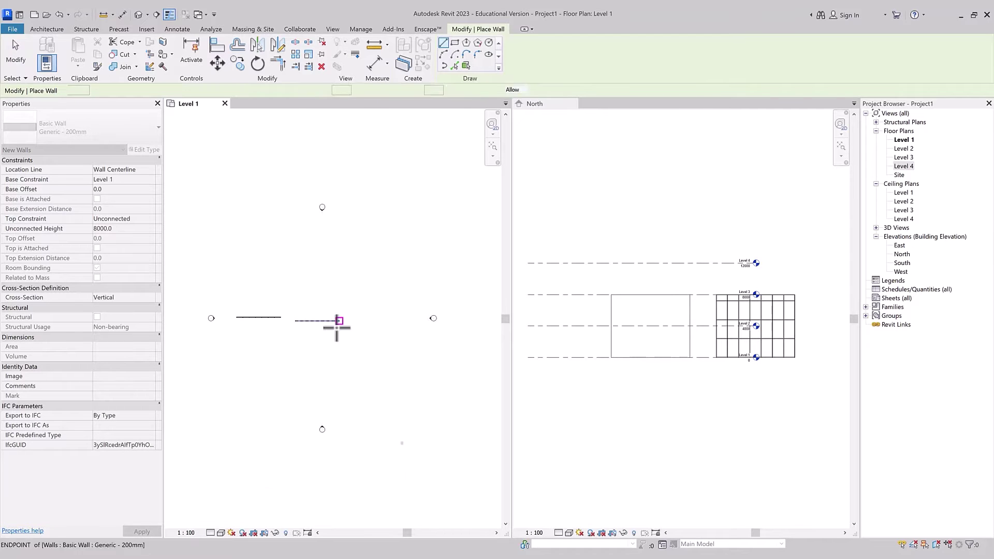
key("Escape")
- Use Match Type to make the second wall a Storefront curtain wall
key("m")
key("a")
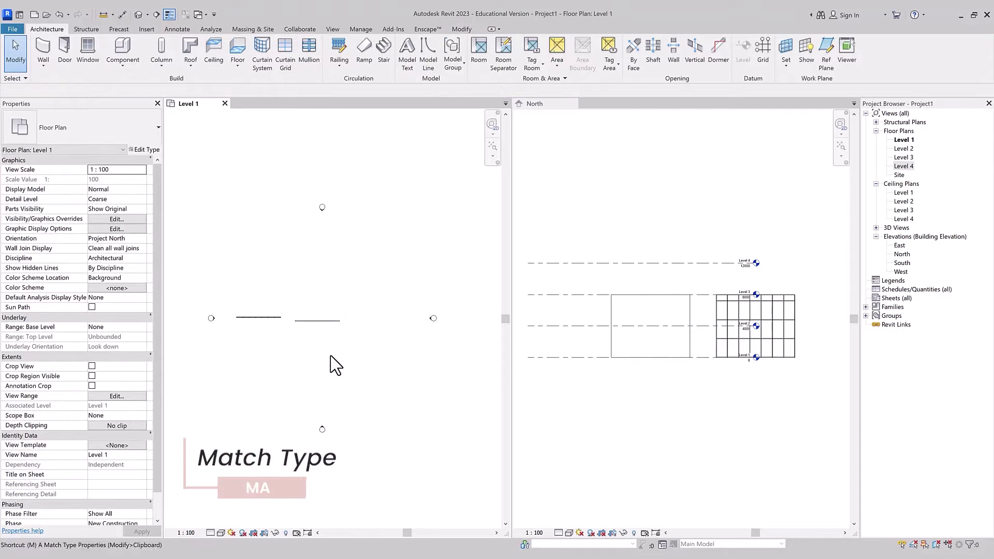
left_click(269, 325)
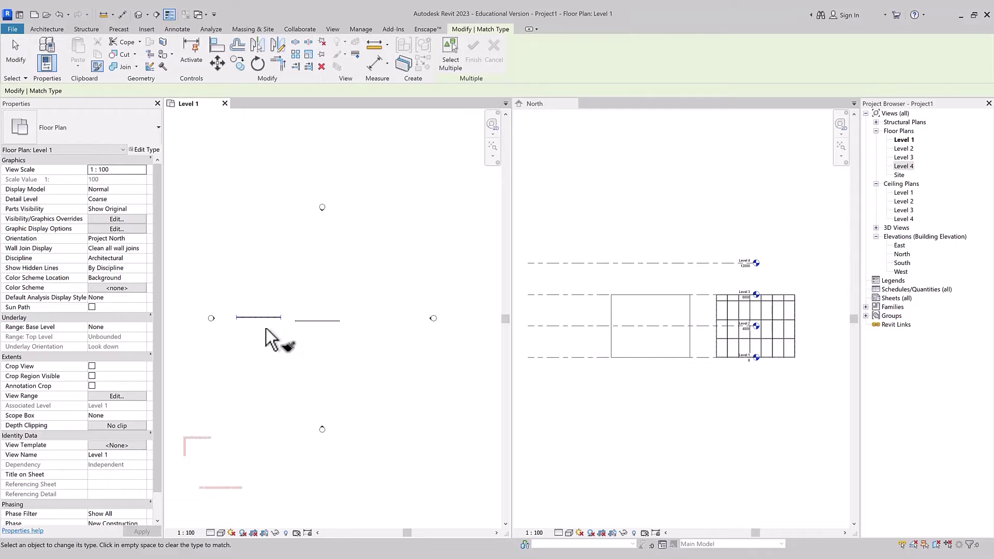
left_click(316, 341)
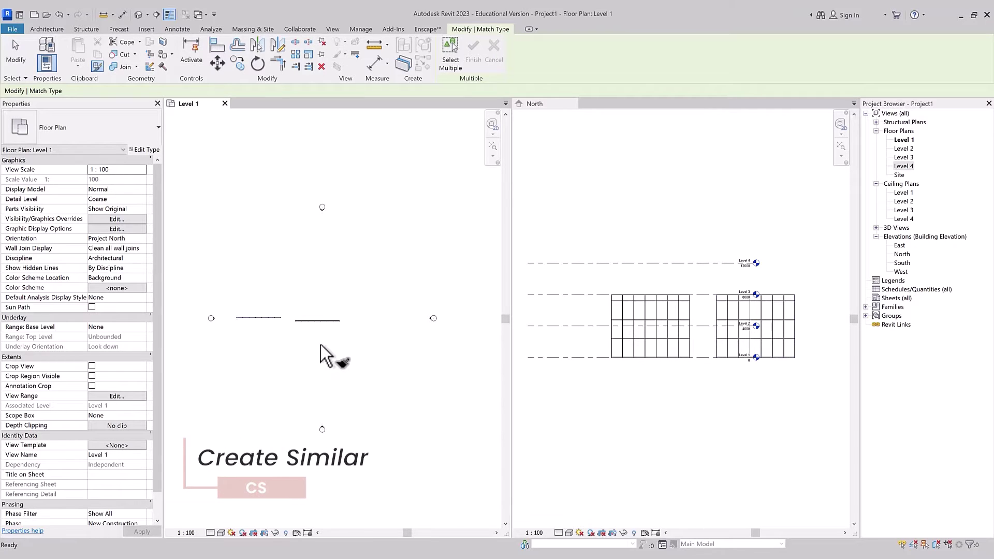
key("c")
key("s")
- Window-select both curtain walls and delete them
right_click(275, 320)
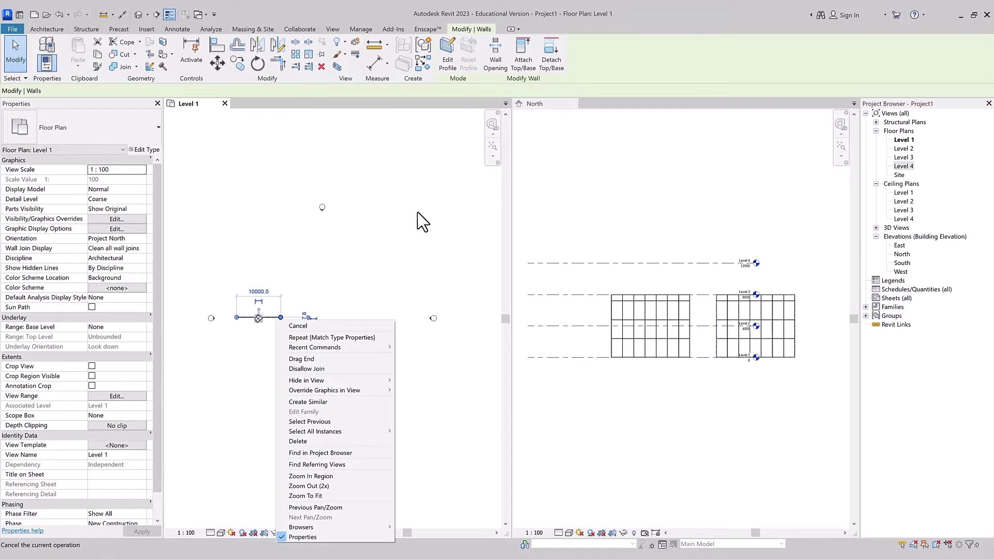
left_click(396, 268)
left_click_drag(396, 268, 226, 353)
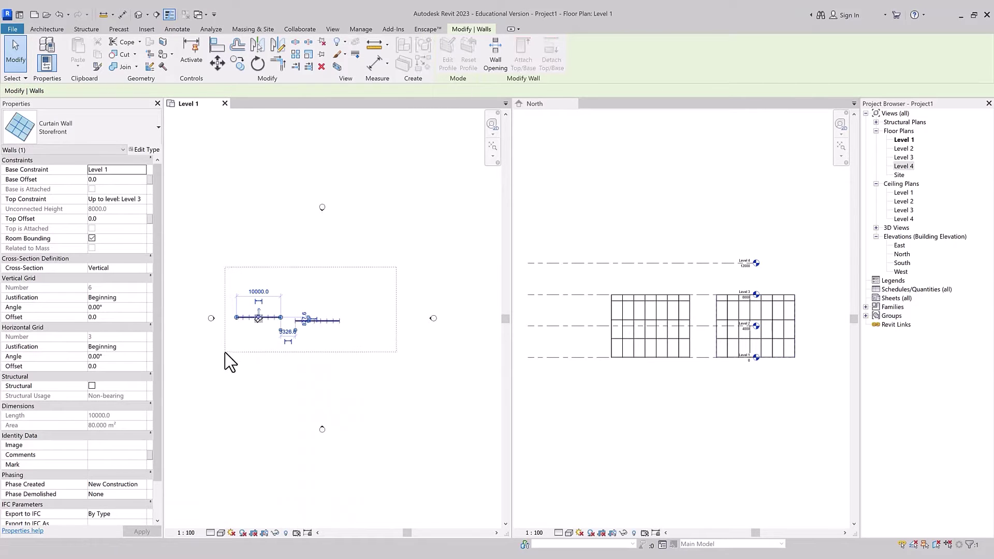
key("Delete")
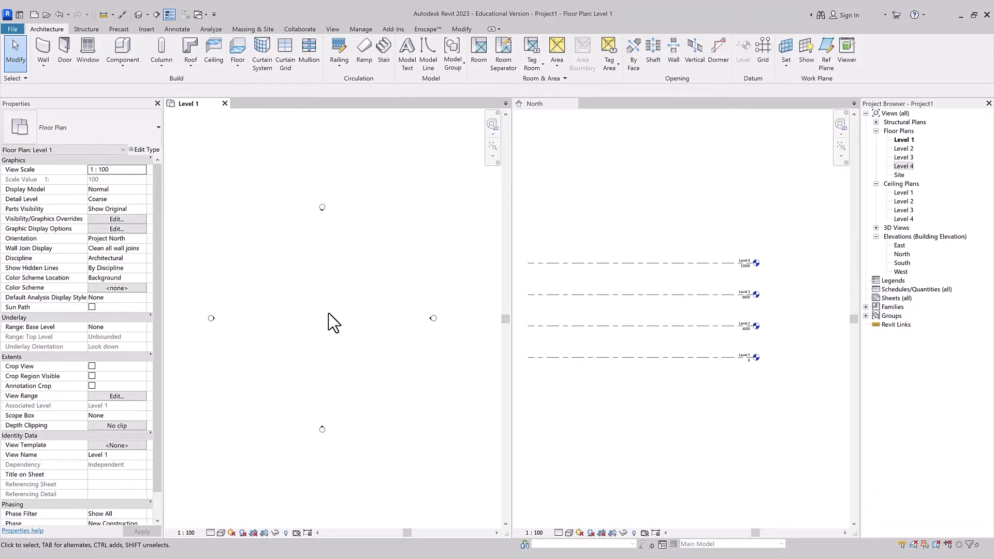
- Start wall placement and browse the wall type list
key("w")
key("a")
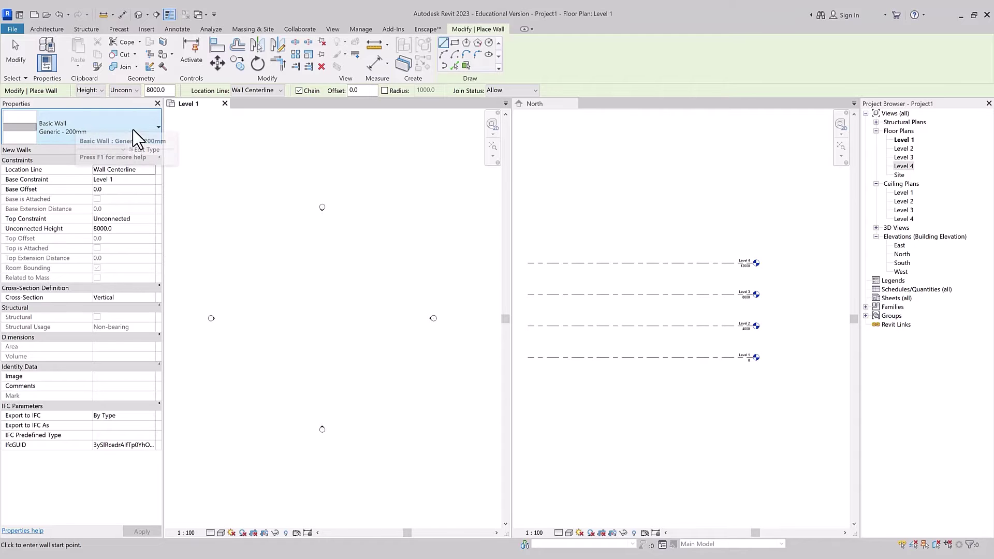
left_click(159, 129)
left_click(158, 127)
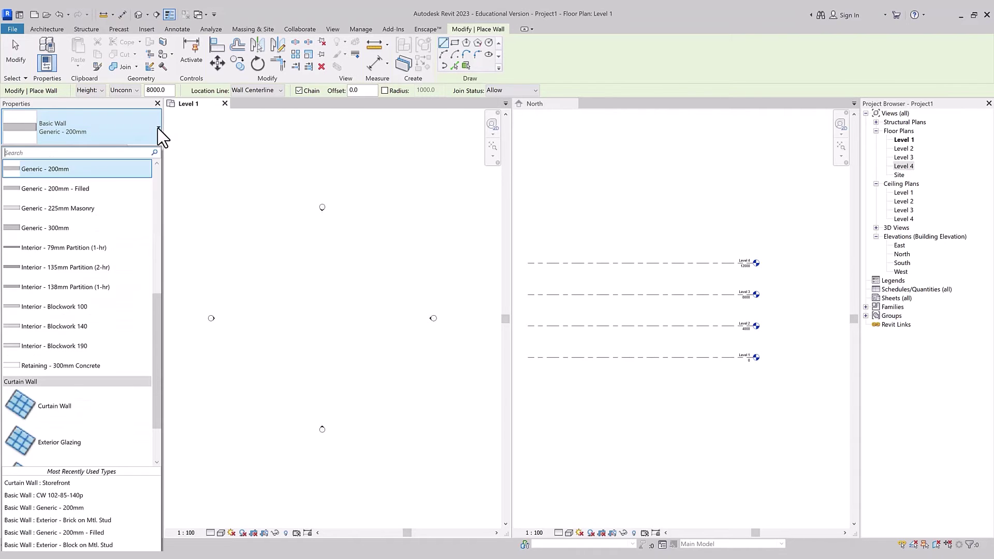
scroll(143, 336, "up", 3)
scroll(113, 228, "up", 1)
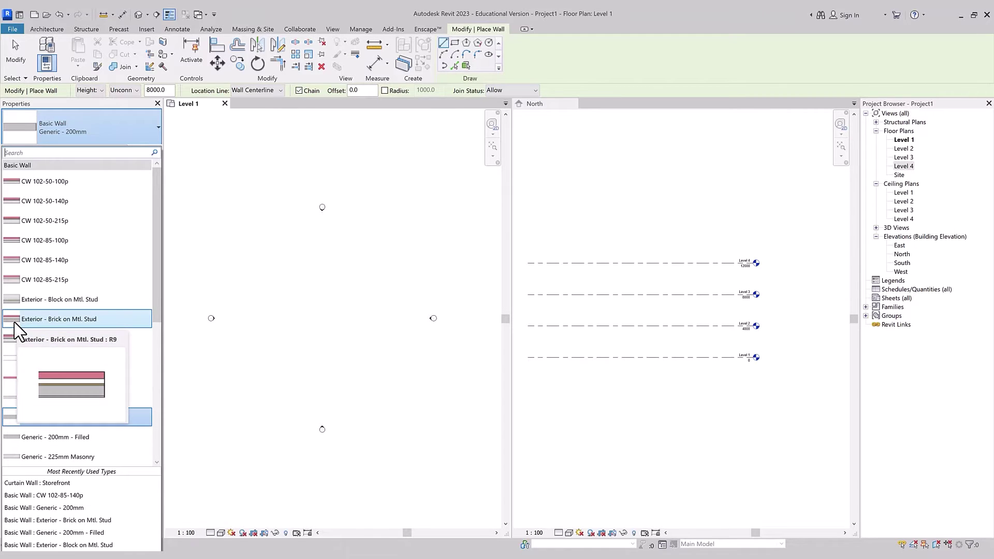
scroll(18, 337, "down", 3)
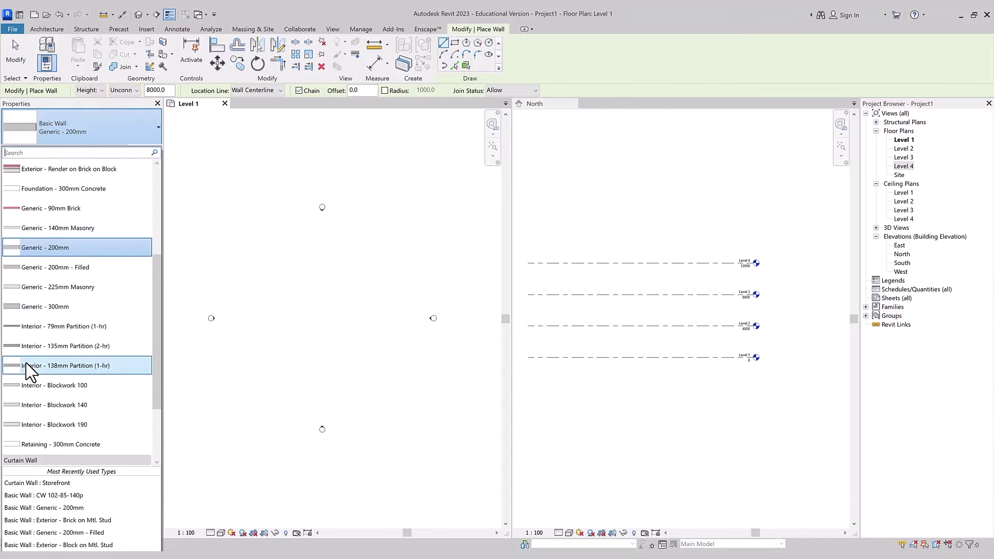
scroll(41, 362, "down", 1)
scroll(73, 390, "down", 2)
scroll(77, 357, "up", 6)
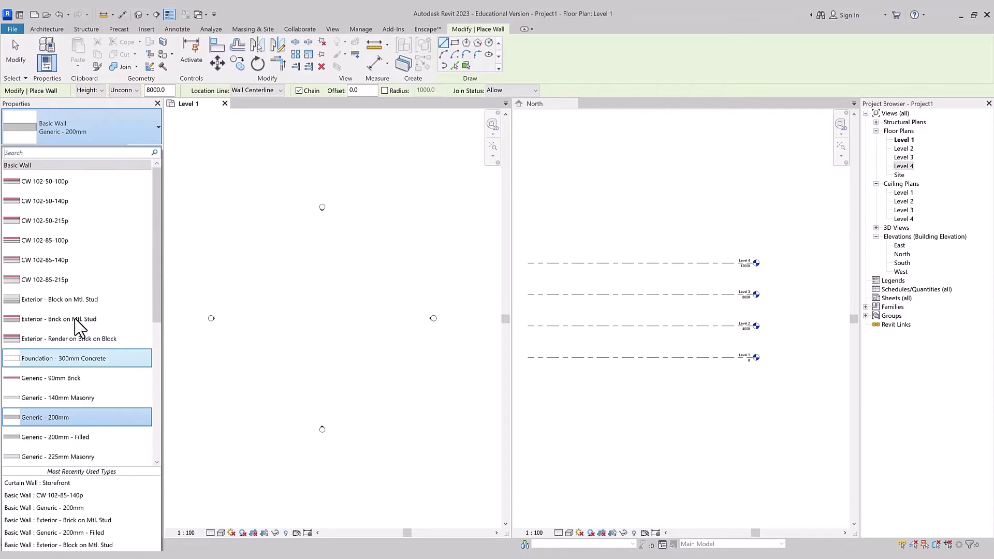
- Leave wall placement unchanged and open the New Project dialog
key("Escape")
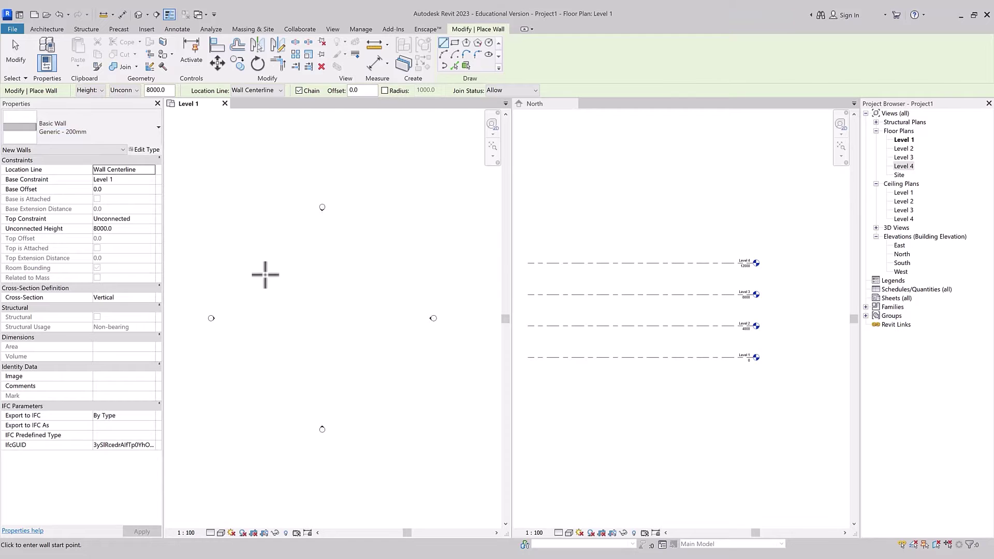
key("Escape")
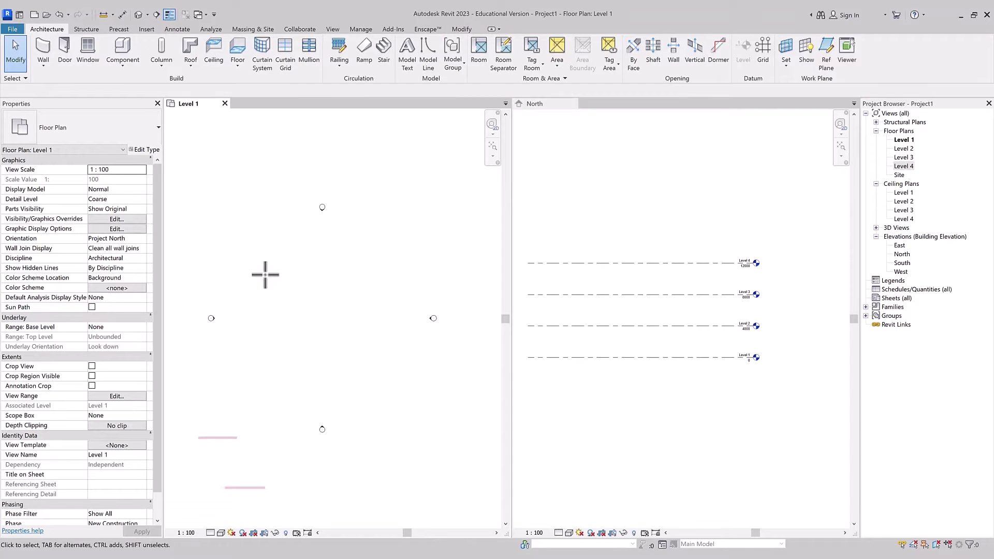
key("ctrl+n")
- Cancel the New Project dialog and restart wall placement, checking the Generic - 200mm type
left_click(449, 242)
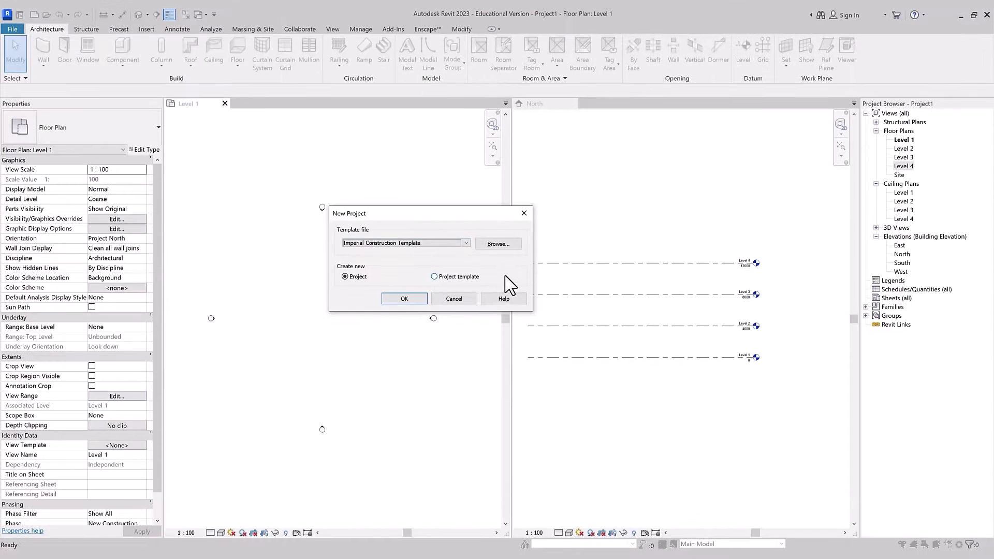
key("Escape")
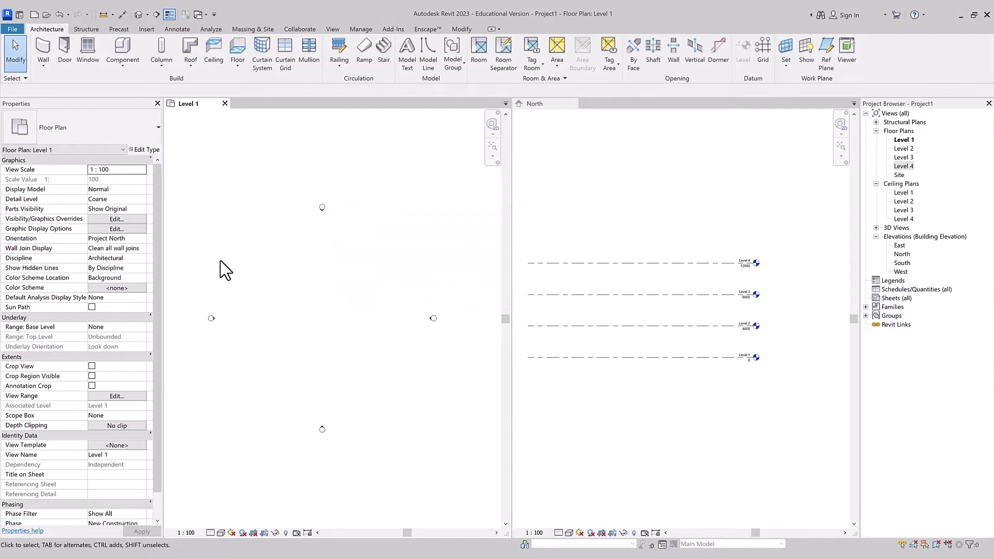
left_click(43, 49)
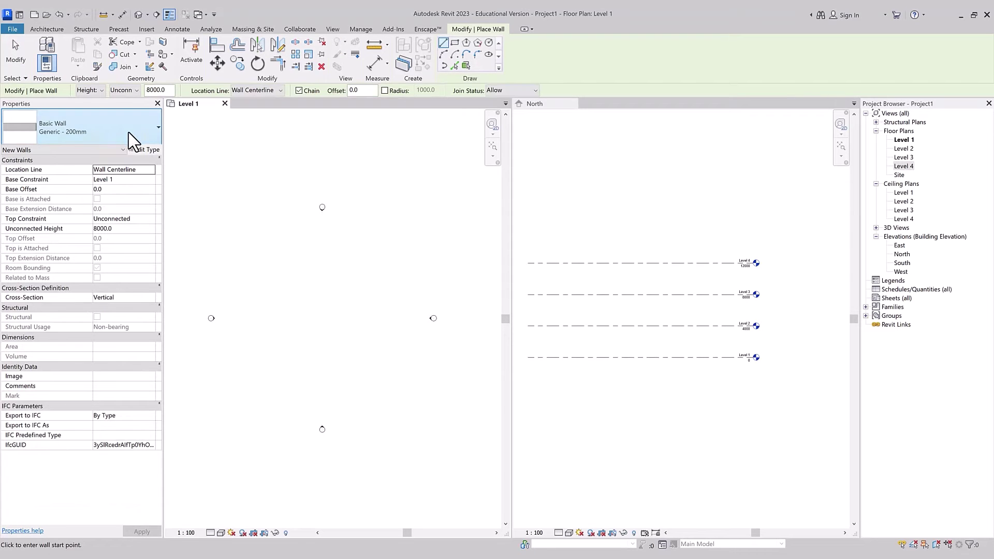
left_click(130, 139)
scroll(114, 285, "up", 2)
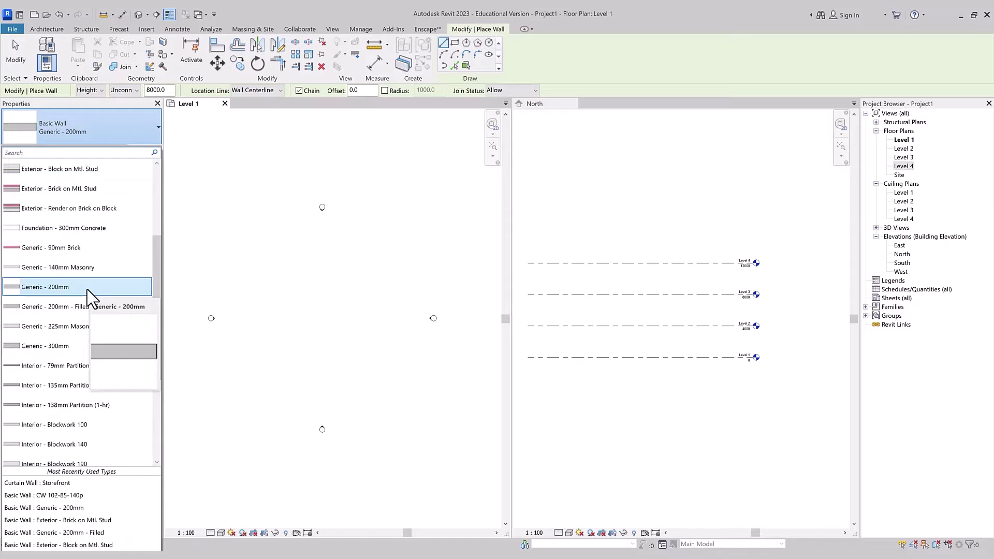
left_click(457, 42)
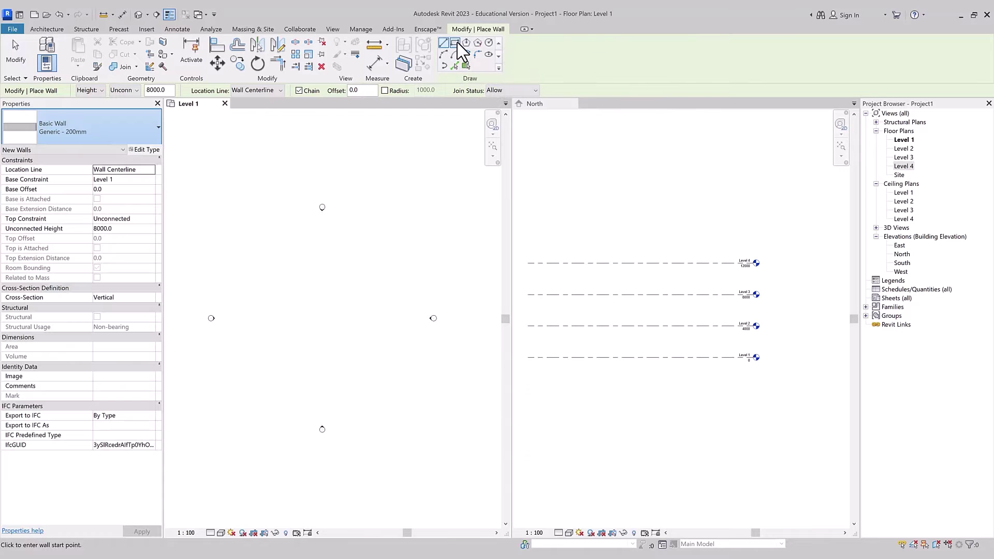
key("Escape")
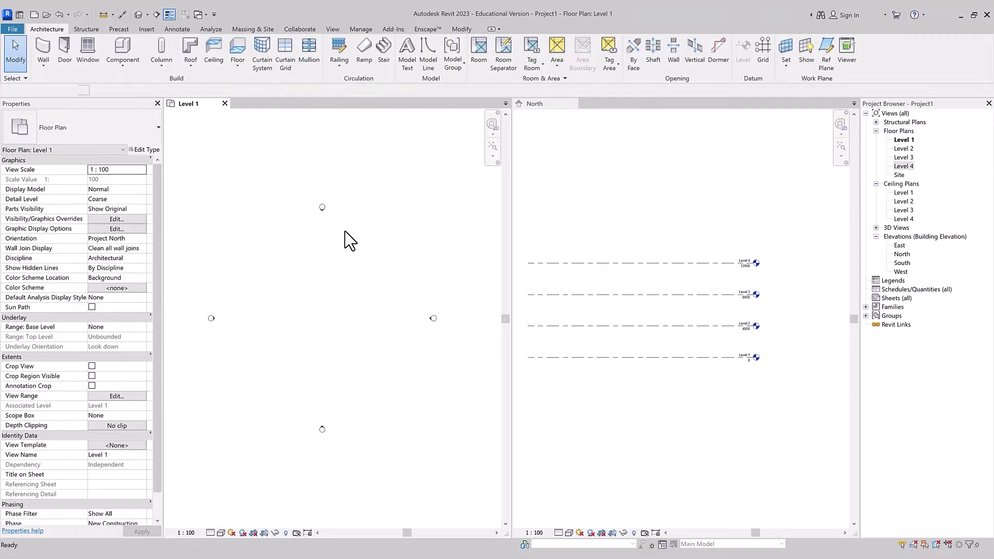
key("w")
key("a")
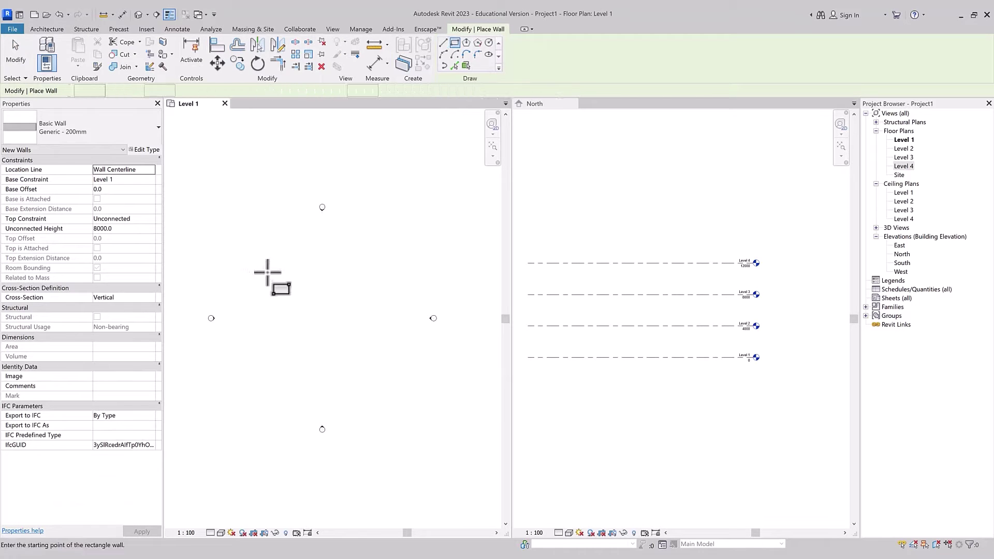
left_click(267, 272)
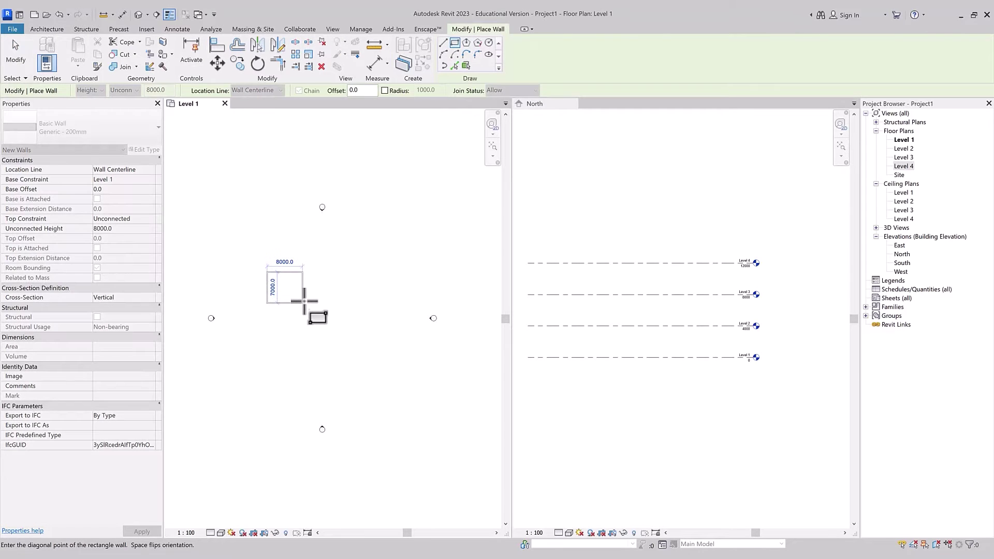
key("Escape")
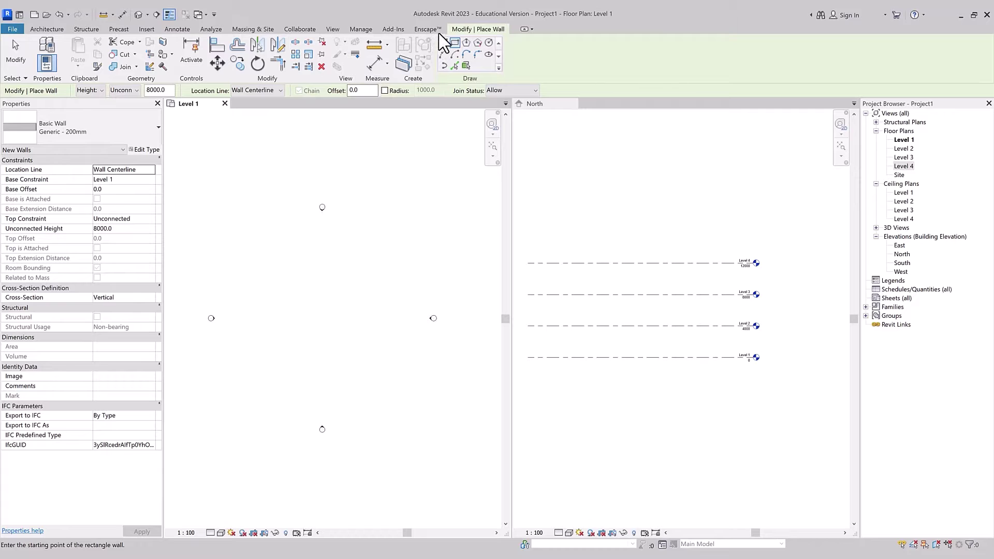
- Try drawing a six-sided inscribed polygon wall
left_click(466, 44)
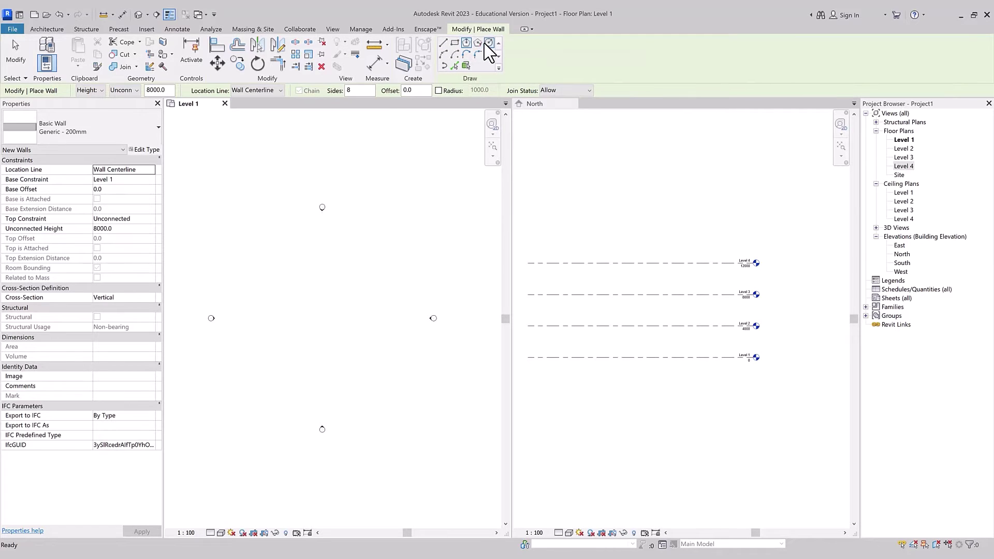
double_click(358, 90)
type("6")
key("Return")
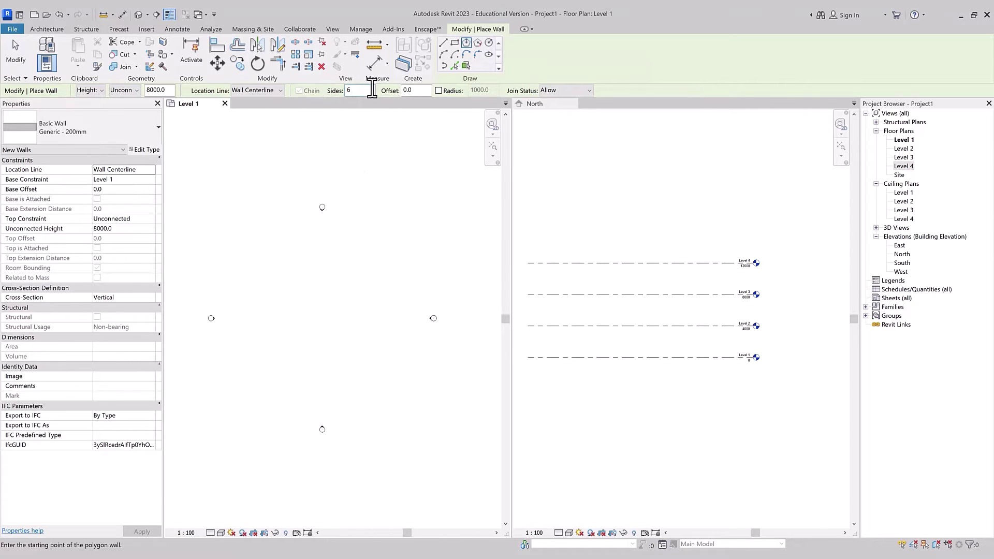
left_click(313, 281)
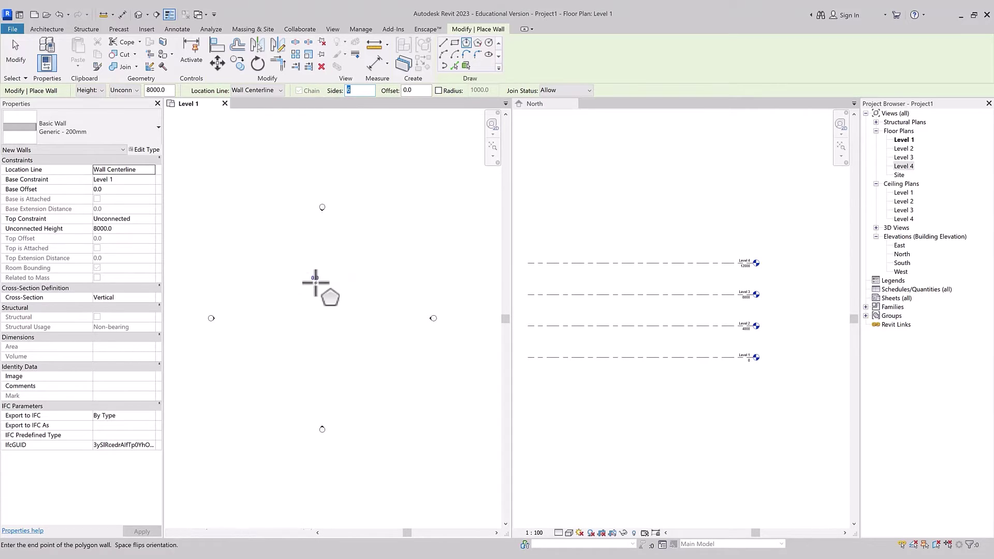
left_click(293, 319)
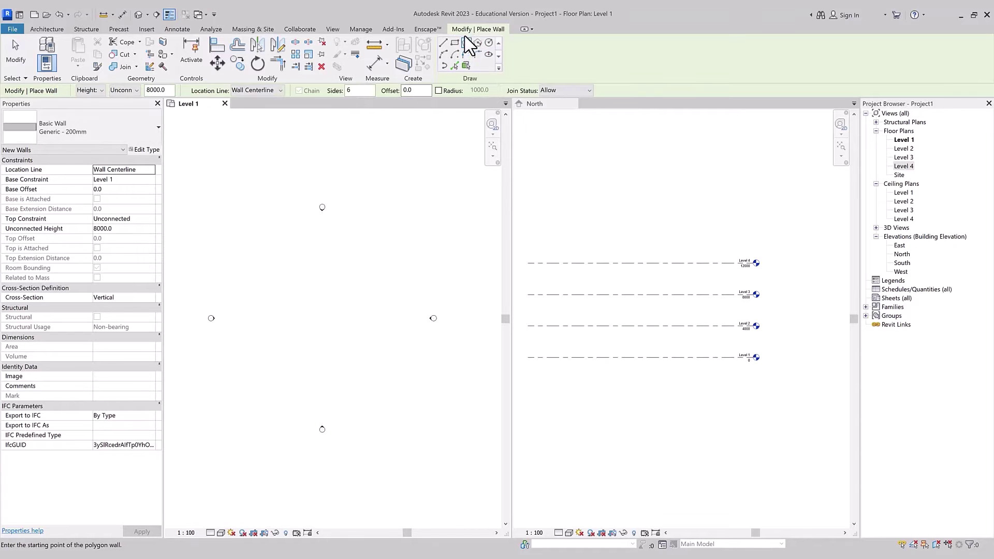
- Switch to ellipse wall mode and cancel the ellipse preview
left_click(488, 54)
left_click(317, 303)
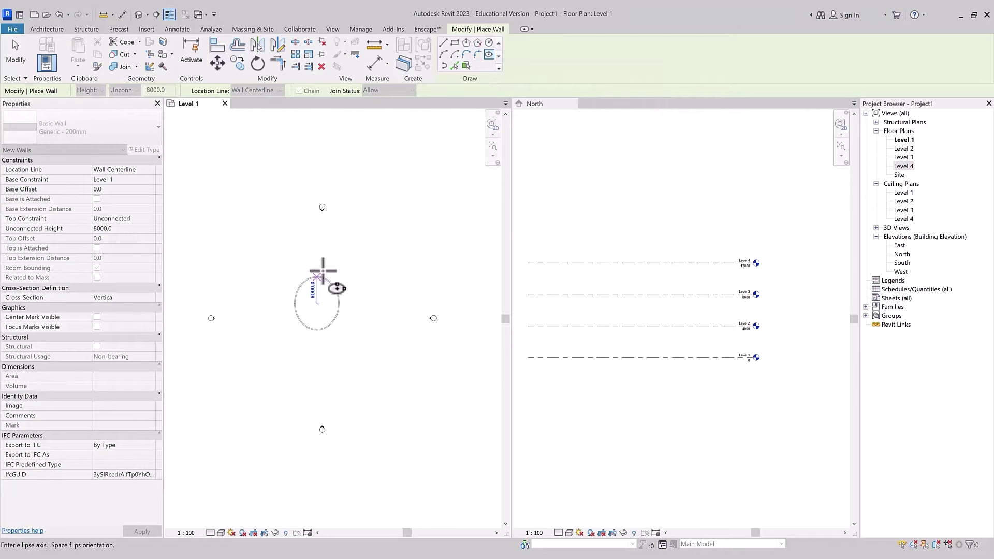
key("Escape")
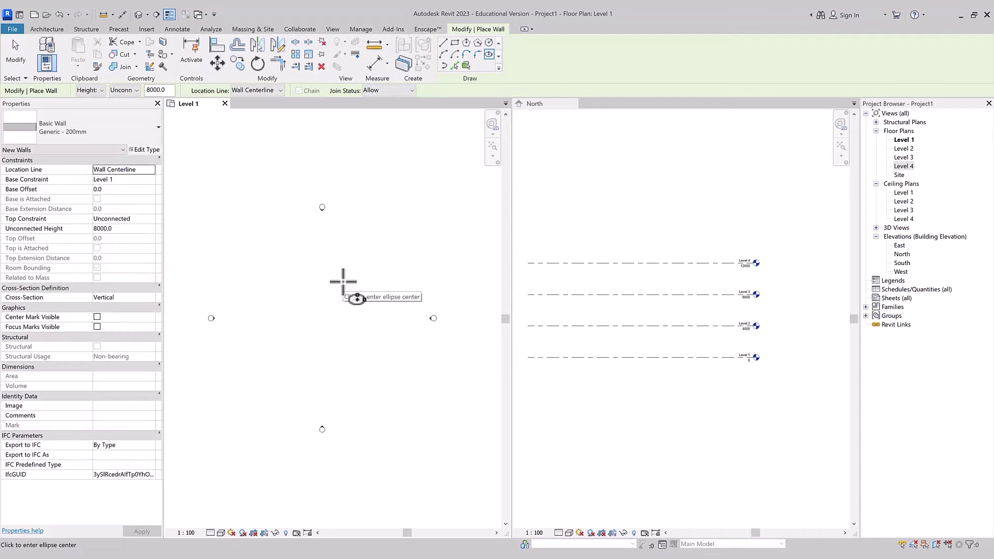
- Draw a trial 14000 mm straight wall
left_click(443, 44)
left_click(254, 344)
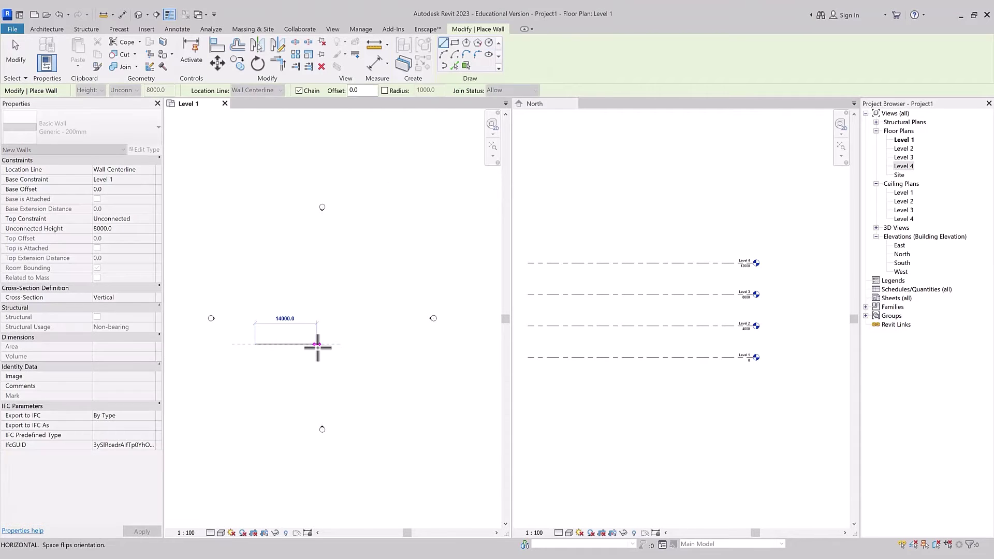
left_click(317, 345)
key("Escape")
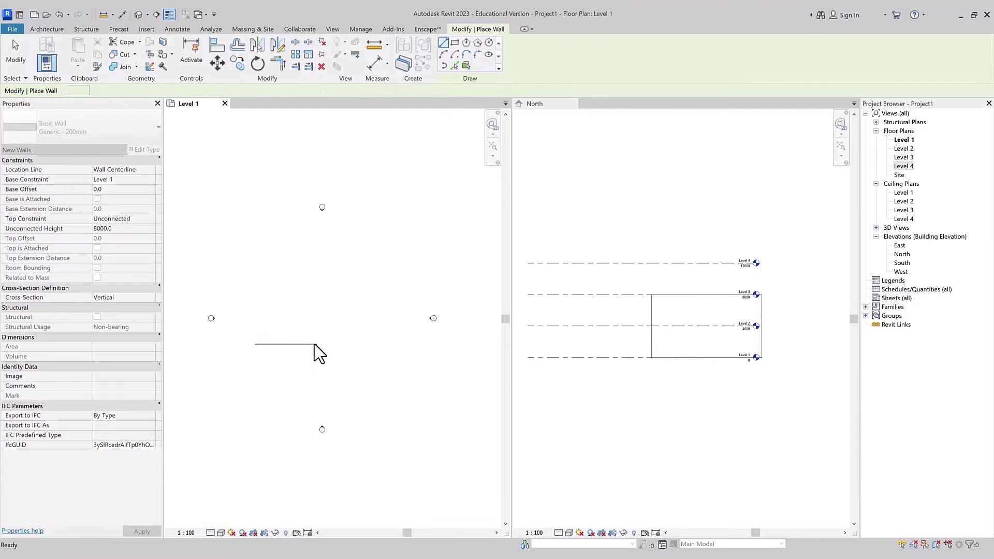
key("Escape")
- Delete the 14000 trial wall and restart wall placement with WA
left_click(308, 345)
key("Delete")
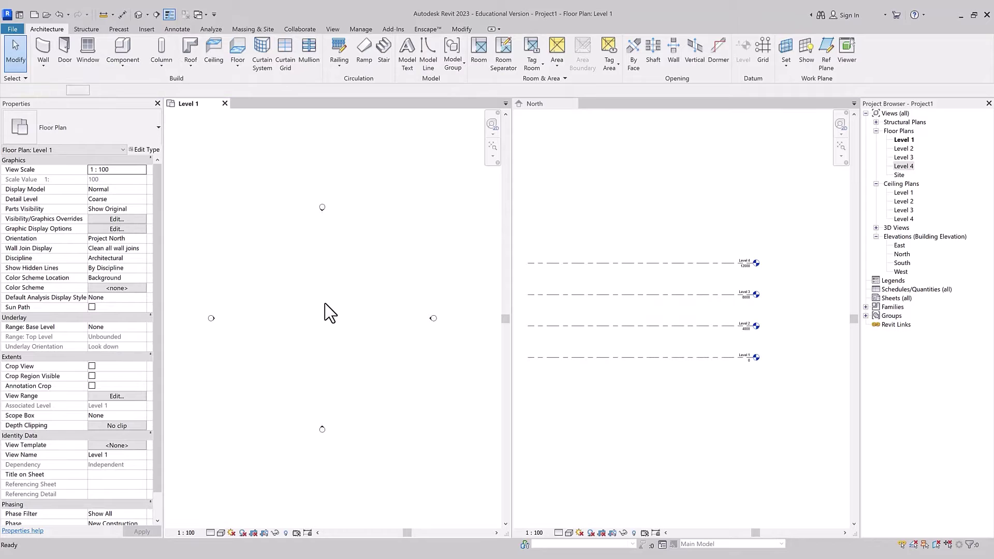
key("w")
key("a")
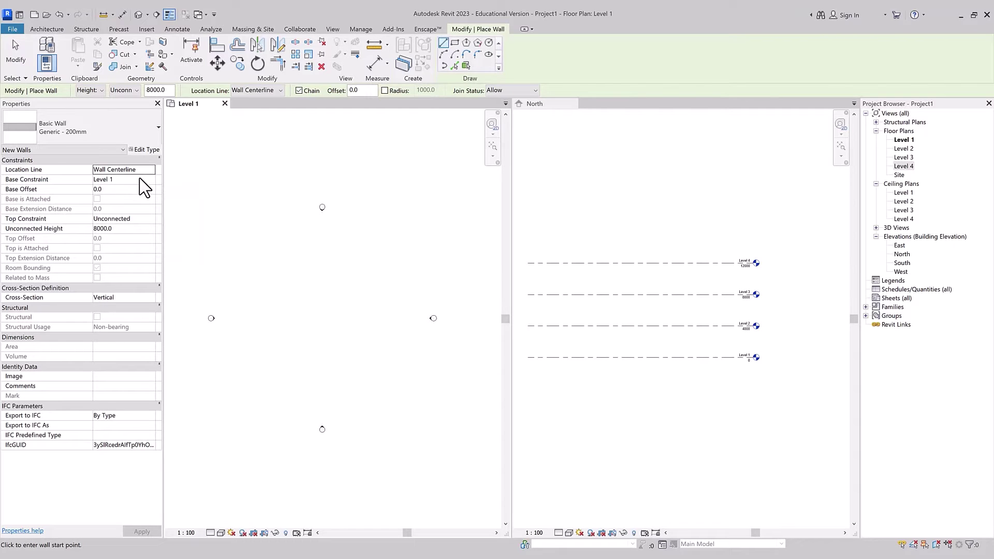
- Open the Level 3 plan, then close it to return to Level 1
key("Escape")
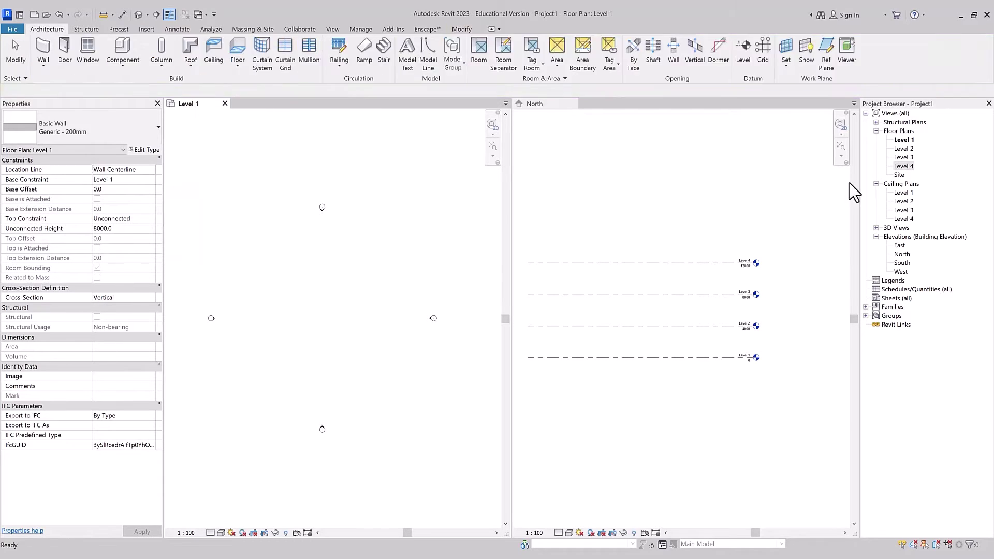
double_click(905, 157)
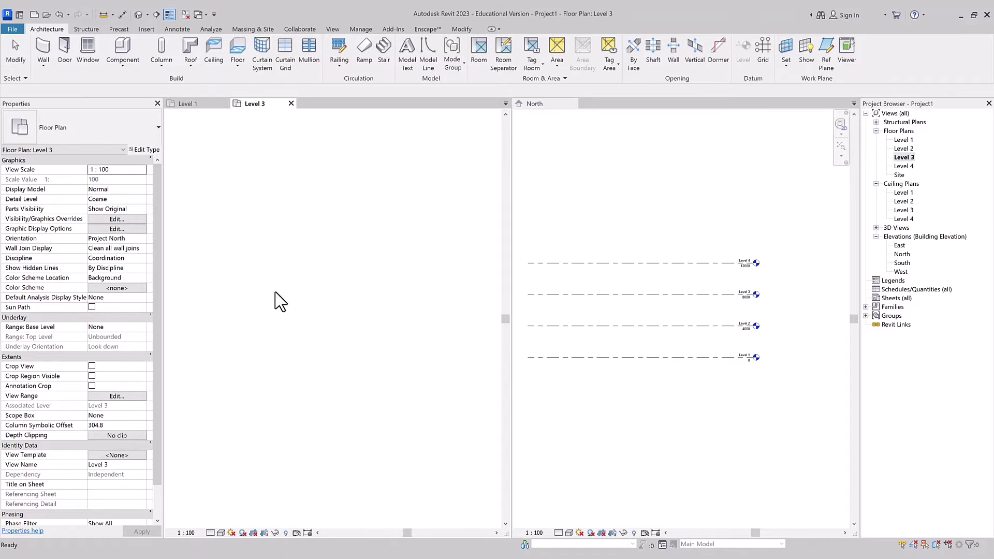
key("w")
key("a")
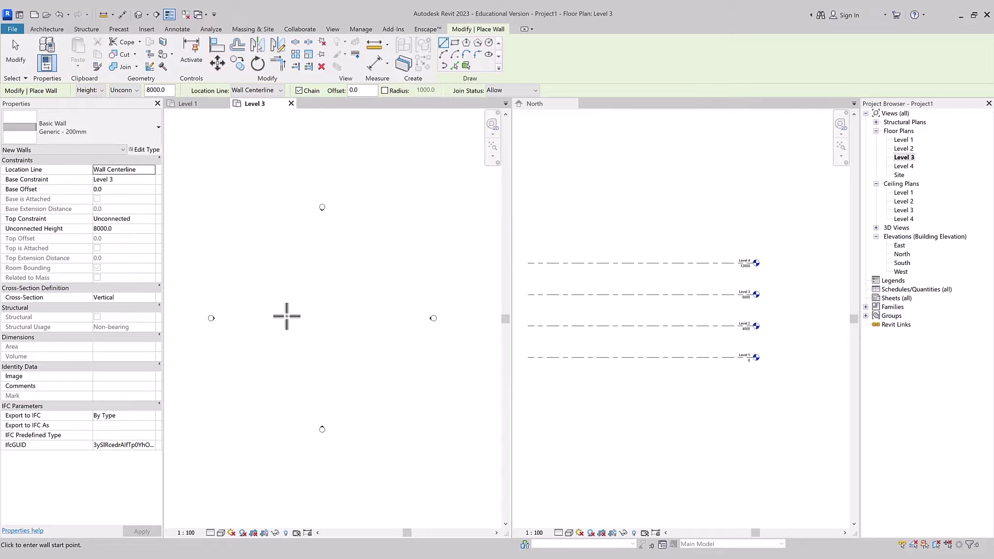
left_click(291, 103)
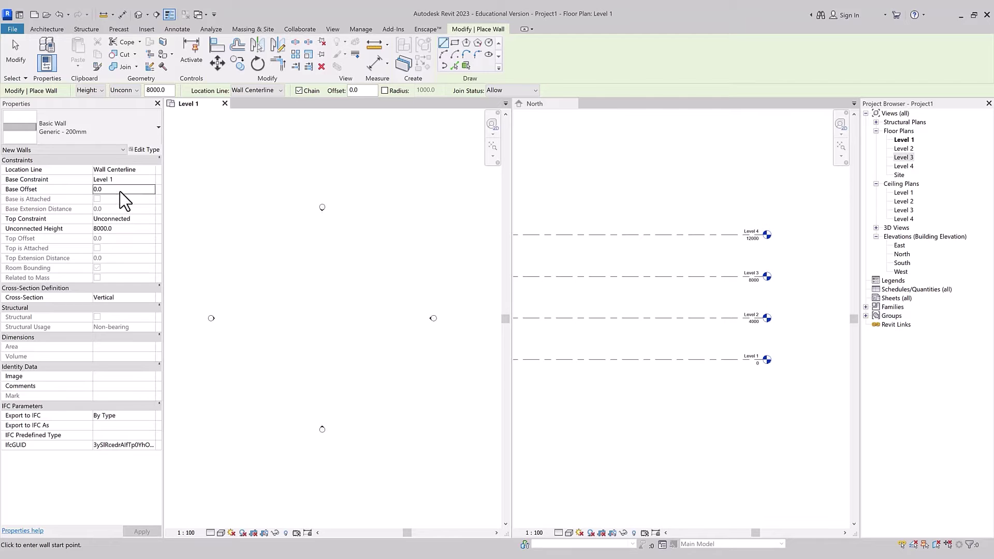
- Draw a 15000 mm Generic - 200mm wall with a -300 base offset
left_click(122, 191)
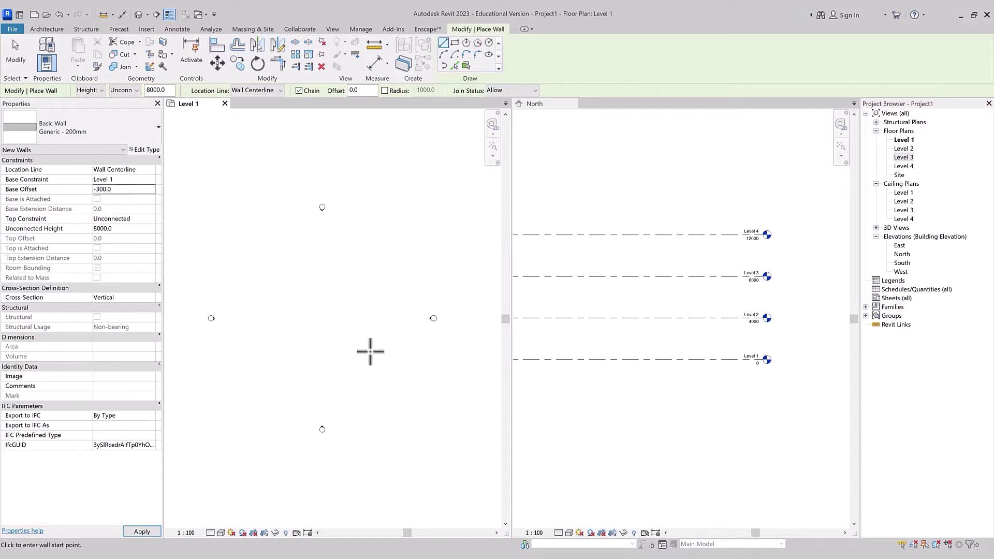
left_click(257, 316)
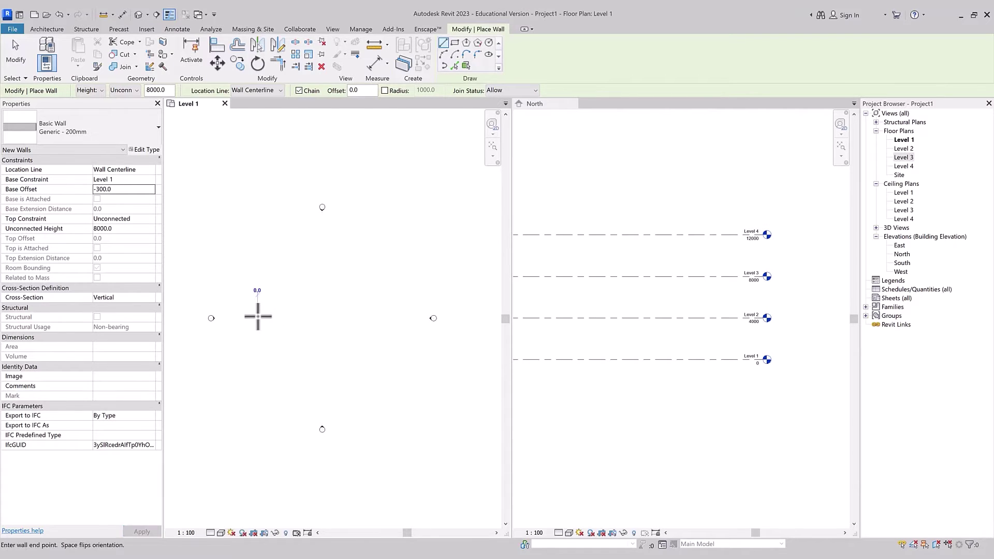
left_click(322, 316)
key("Escape")
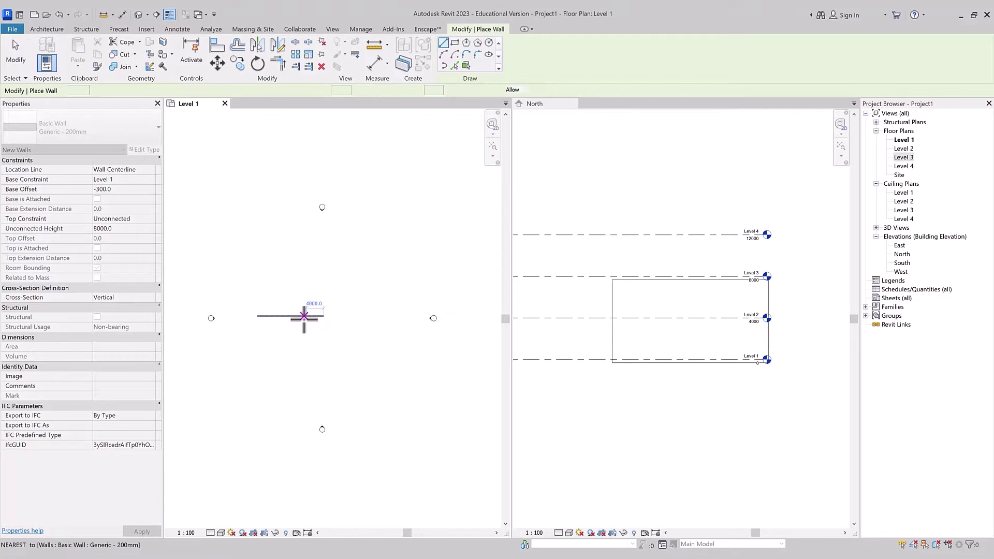
key("Escape")
- Change the wall's base offset from -300 to 300
left_click(307, 317)
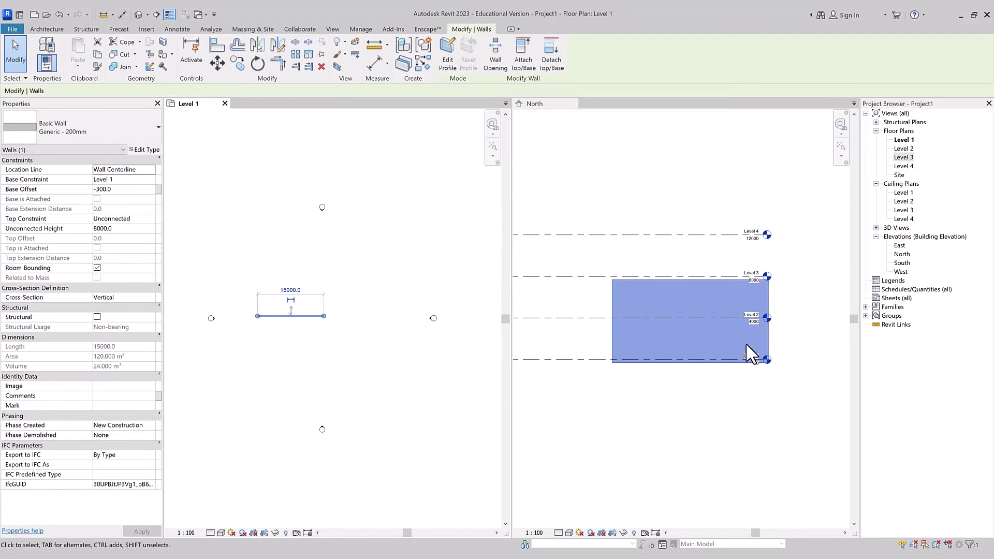
scroll(725, 357, "up", 2)
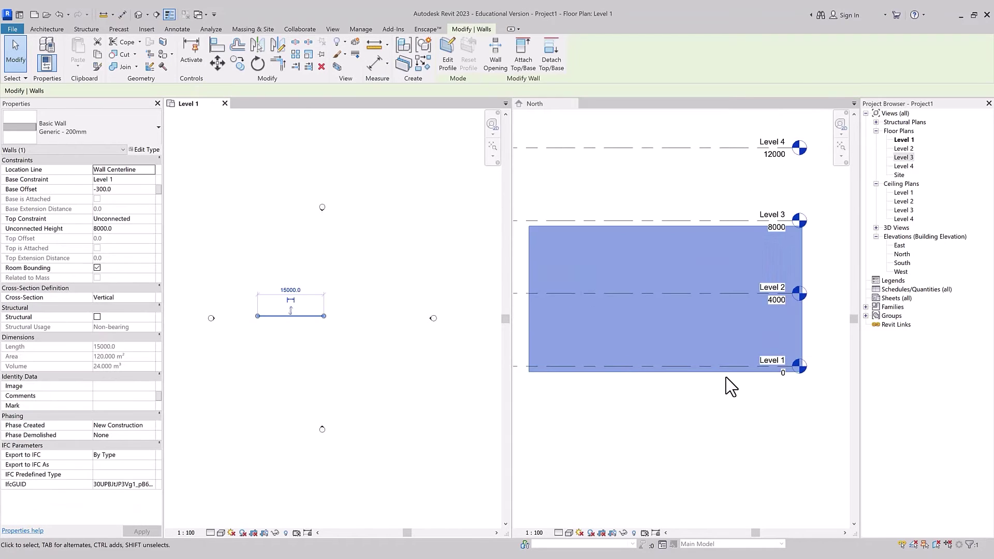
left_click(132, 189)
left_click(97, 189)
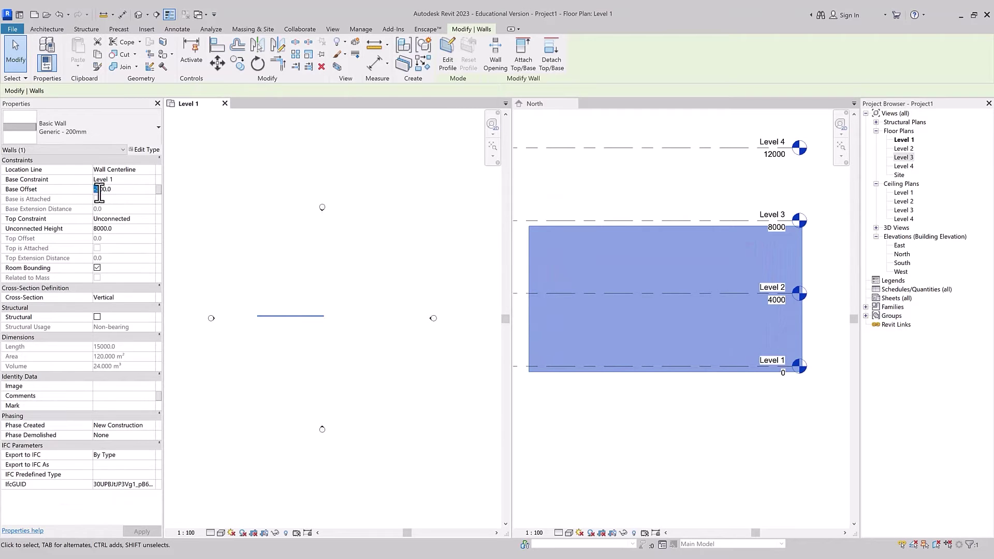
key("BackSpace")
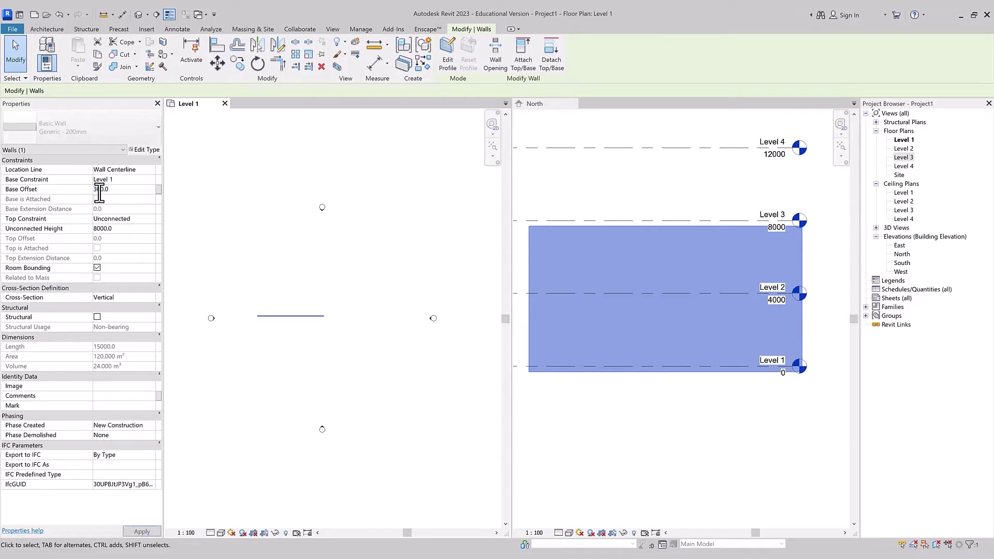
left_click(609, 362)
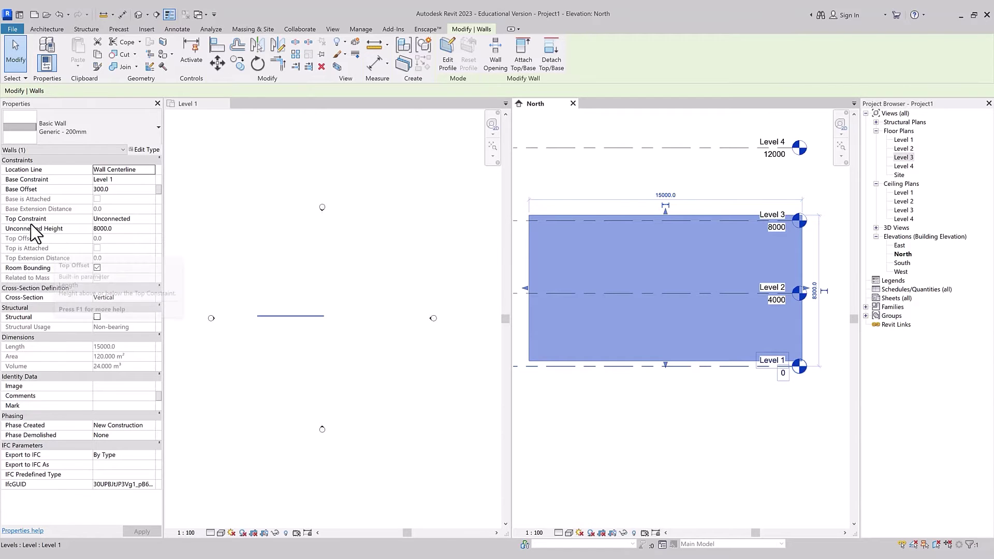
- Try a 10000 unconnected height, then constrain the wall's top up to Level 4
left_click(153, 220)
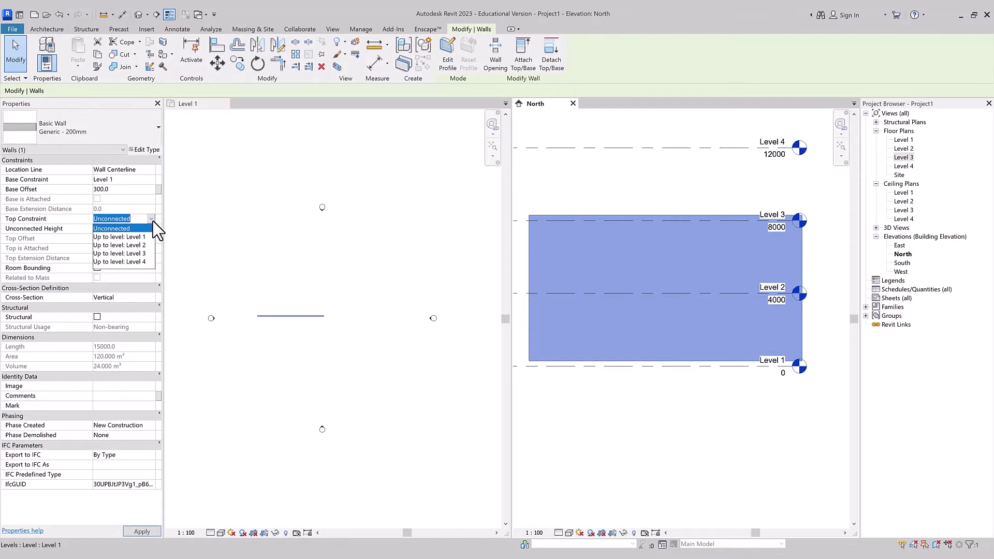
left_click(67, 226)
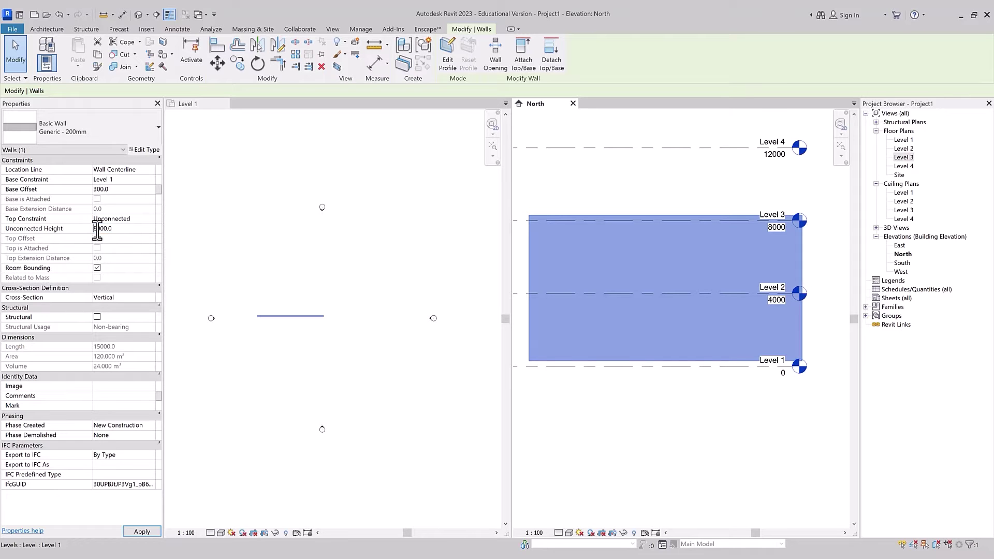
type("10")
scroll(631, 357, "down", 2)
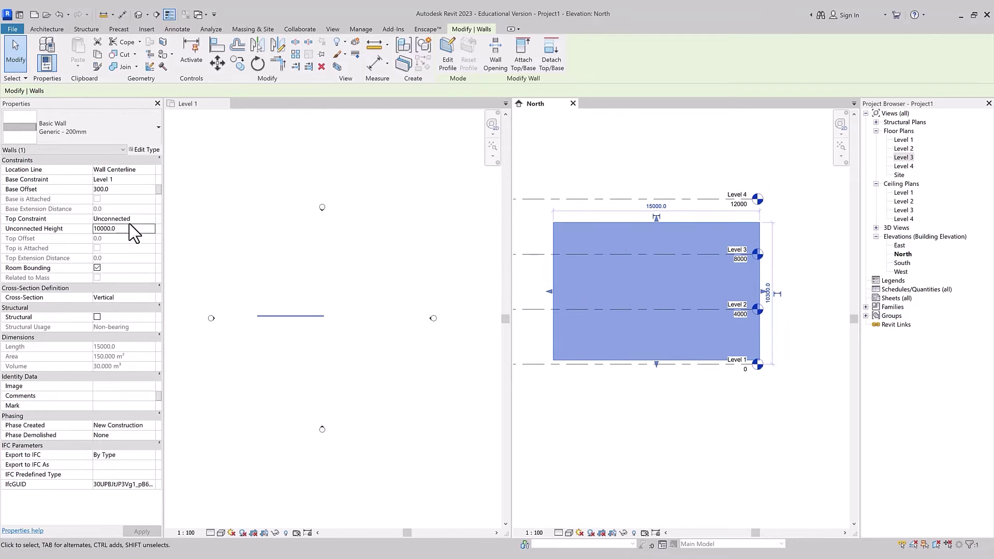
left_click(151, 219)
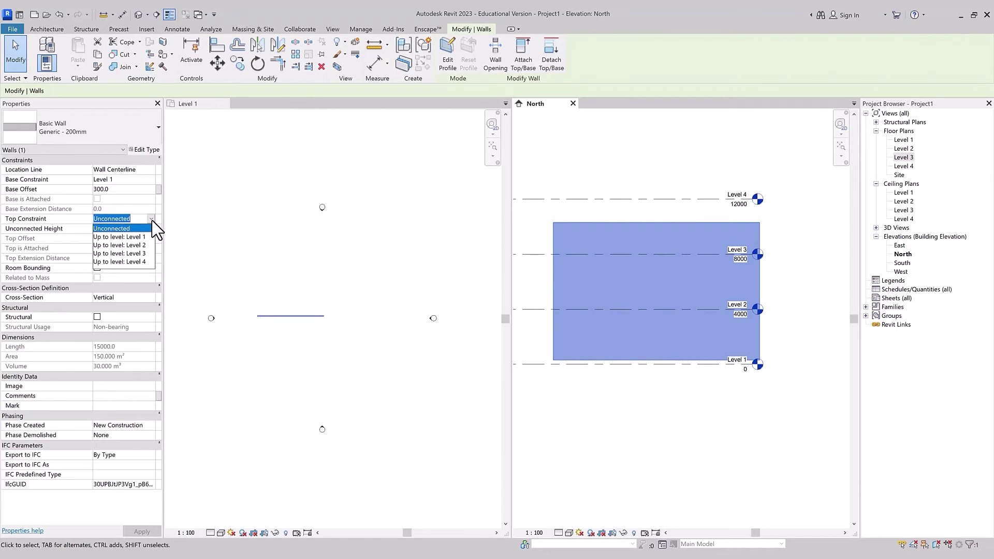
left_click(142, 261)
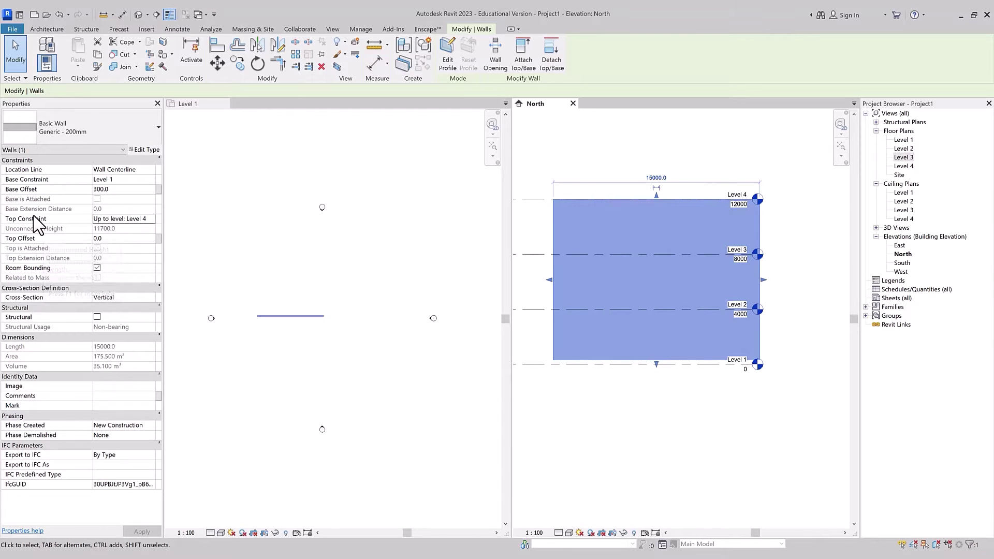
- Set the wall's Top Offset to -200, then drag its top to Level 4 and bottom to Level 1
left_click(113, 240)
type("-200")
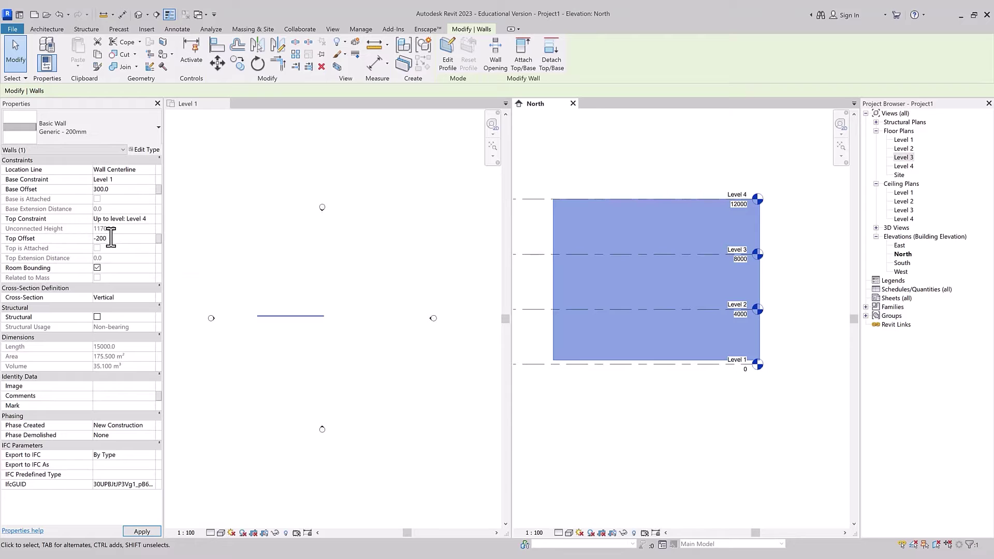
key("Return")
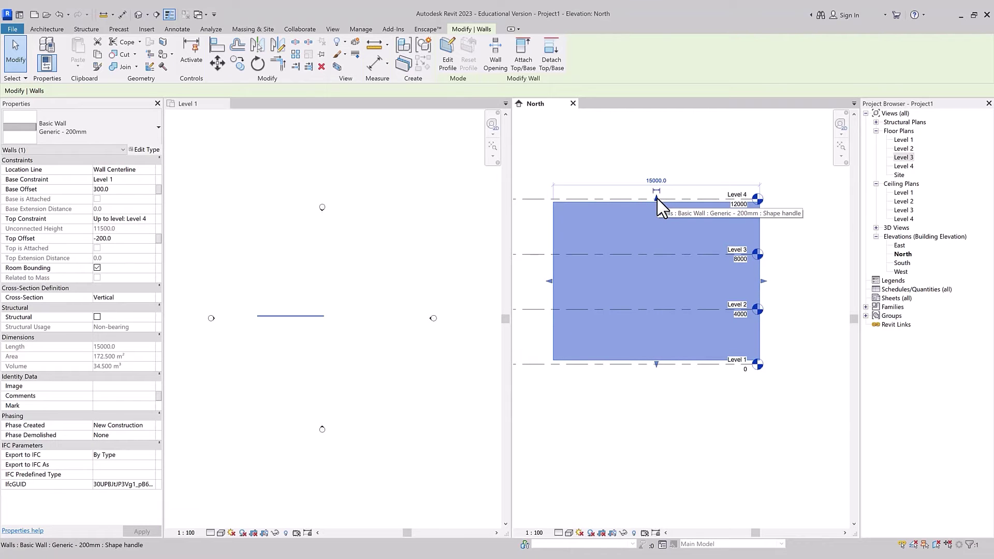
left_click_drag(656, 196, 656, 199)
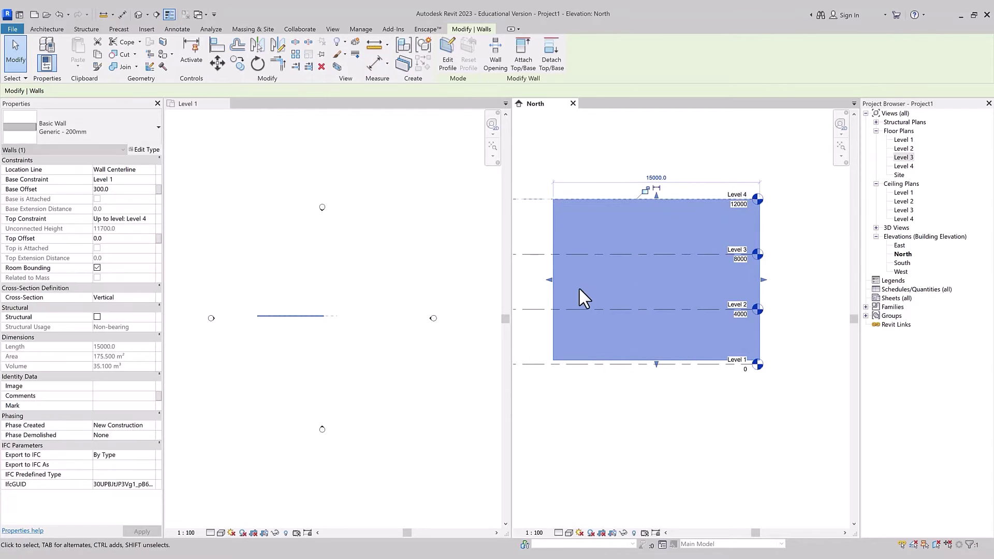
left_click_drag(549, 280, 531, 279)
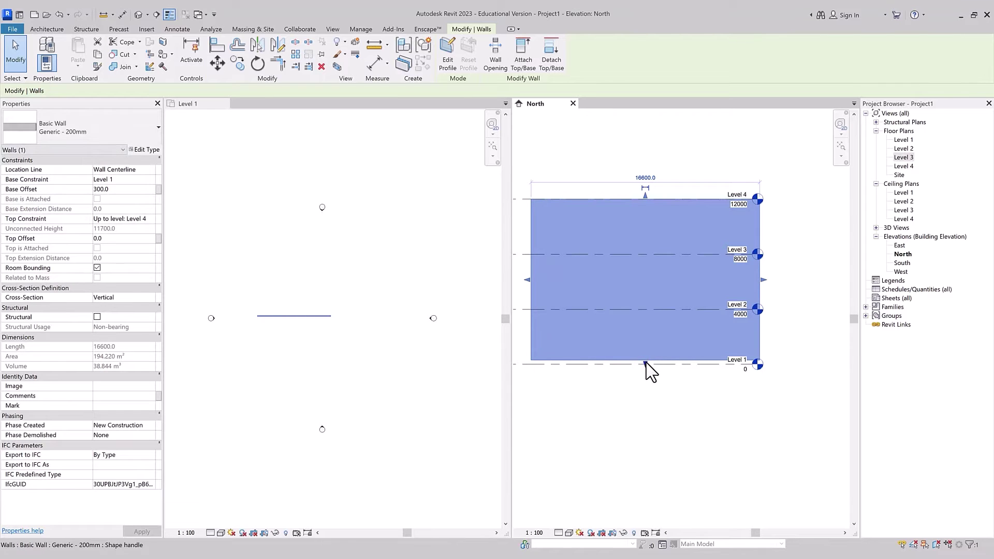
left_click_drag(645, 362, 647, 366)
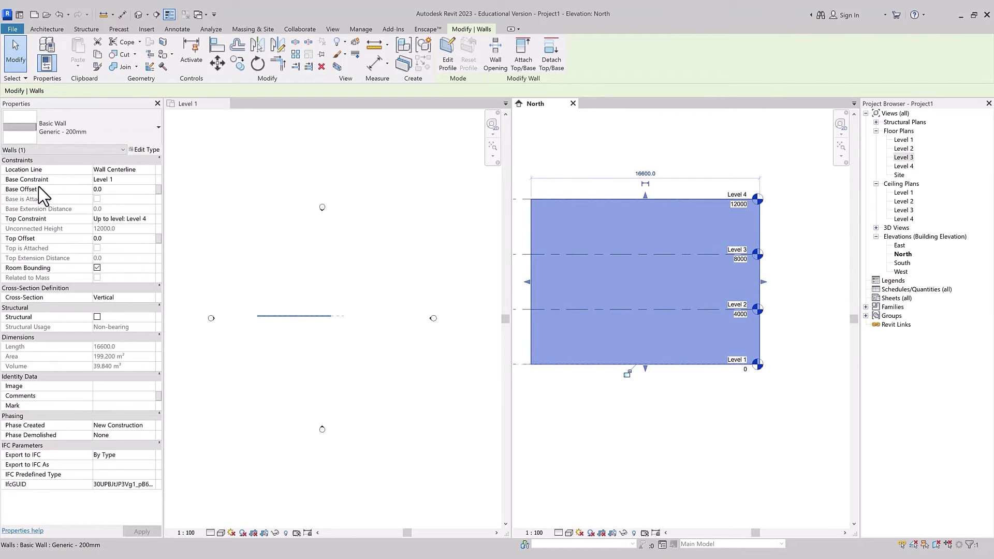
- Snap the wall's bottom onto Level 1, resize its ends to 13500 long, and return to Level 1 plan
left_click(596, 438)
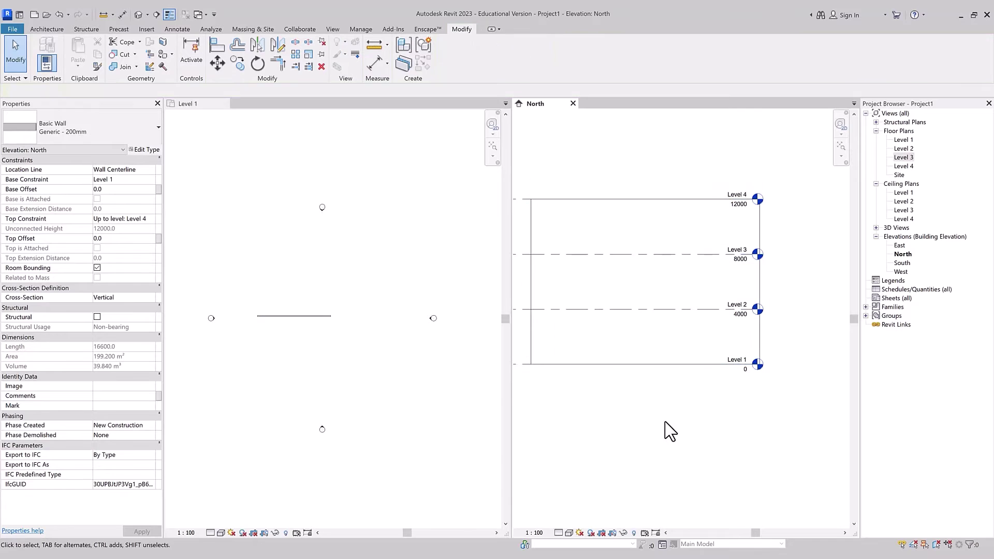
left_click(646, 362)
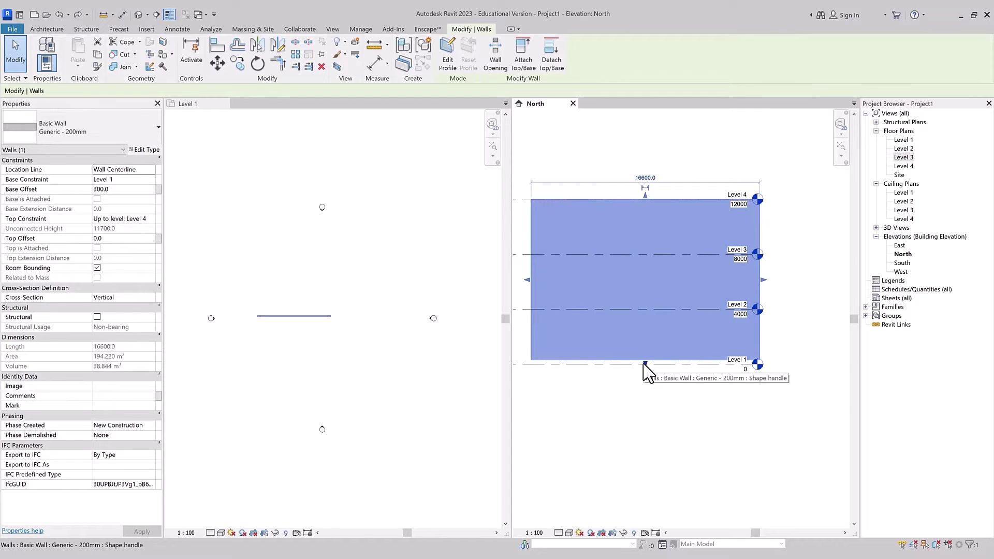
left_click_drag(645, 364, 645, 365)
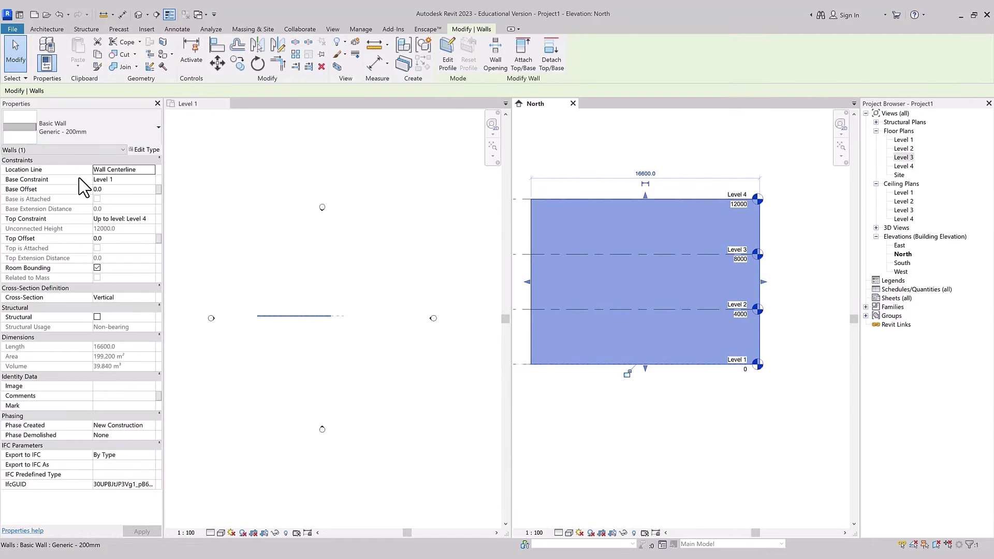
left_click_drag(763, 281, 685, 279)
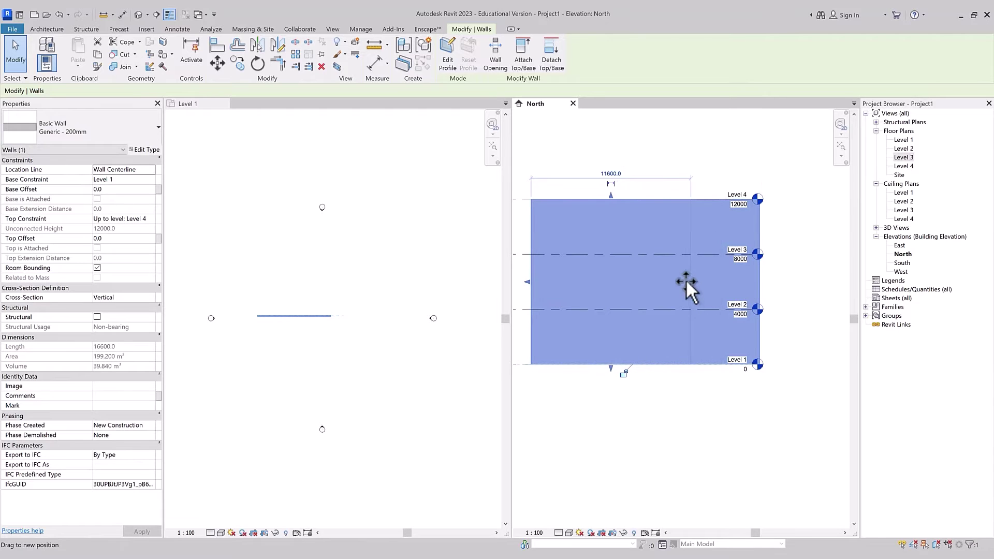
scroll(614, 284, "down", 1)
left_click_drag(599, 293, 570, 342)
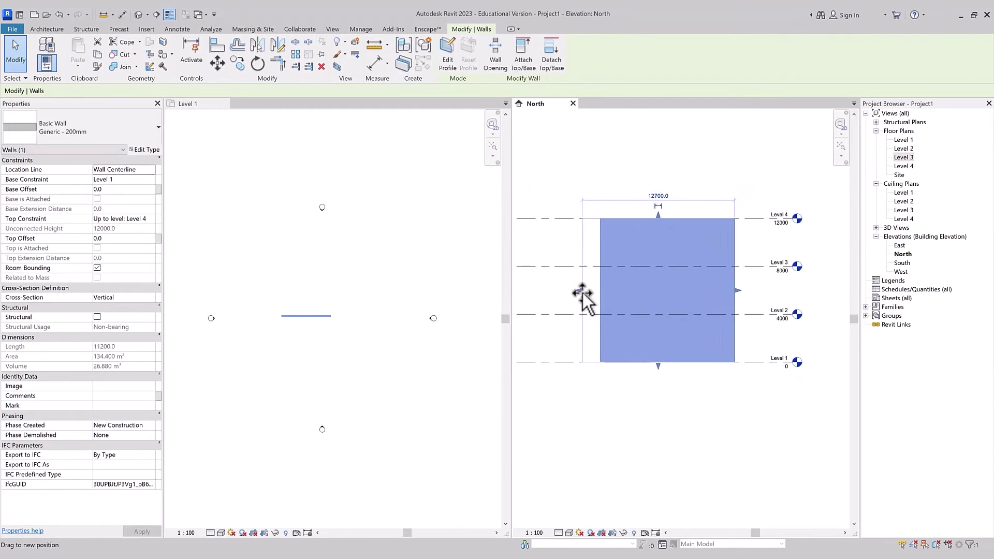
left_click(342, 378)
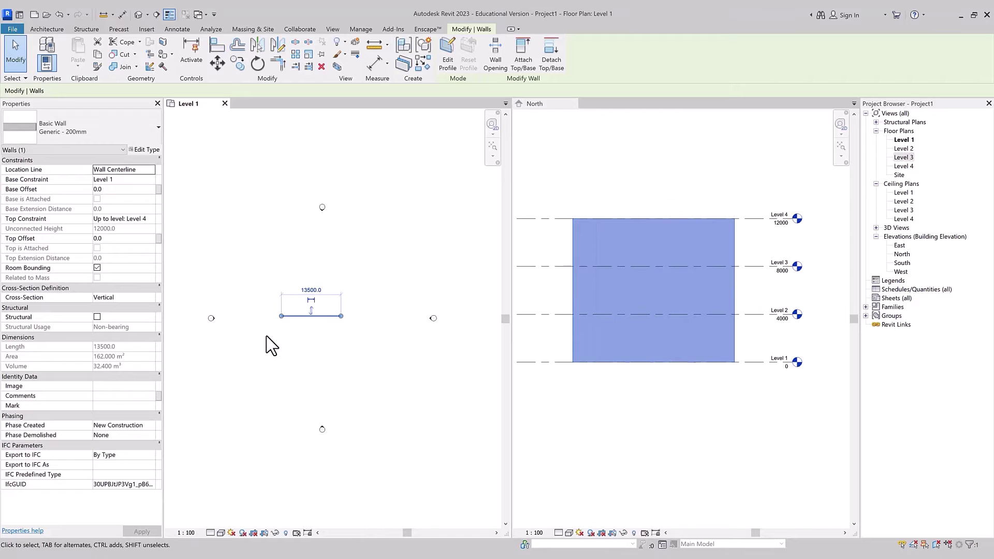
- Draw several new generic walls in the Level 1 plan with the WA command
key("w")
key("a")
left_click(286, 341)
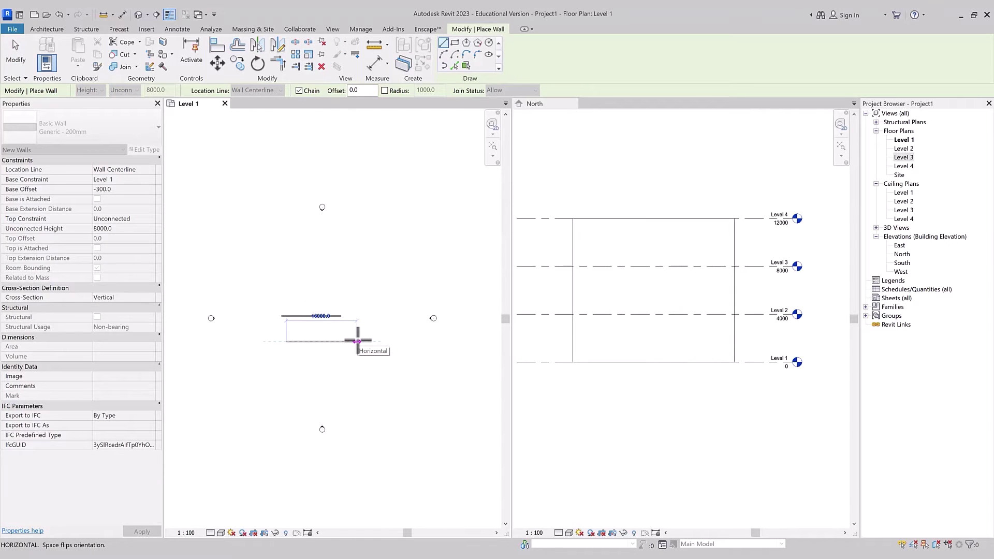
left_click(357, 340)
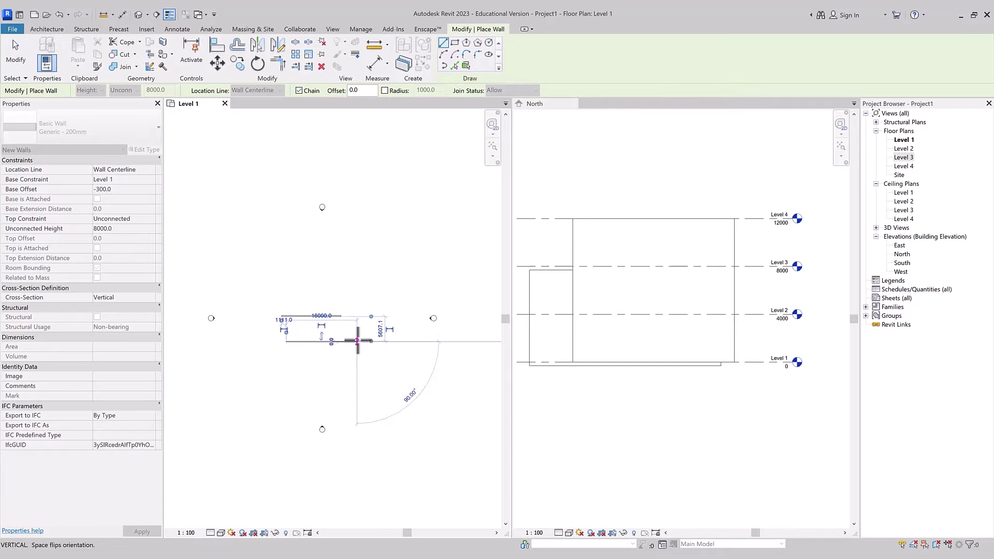
key("Escape")
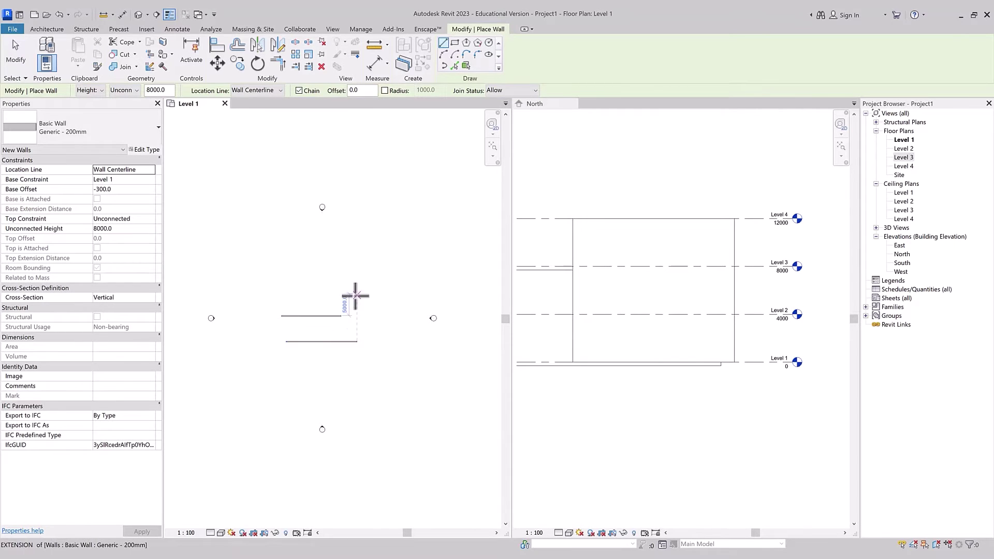
left_click(362, 314)
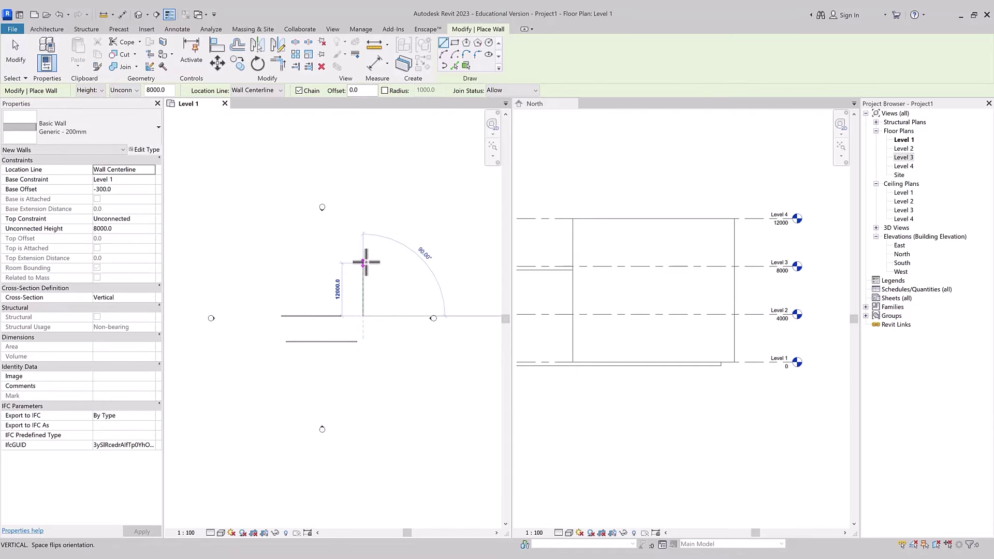
left_click(365, 263)
key("Escape")
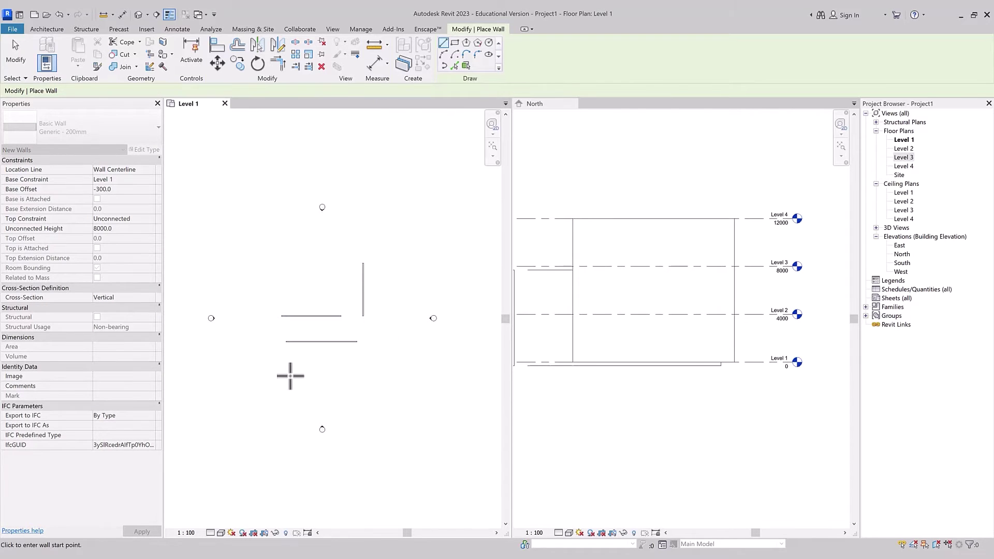
left_click(289, 373)
left_click(348, 376)
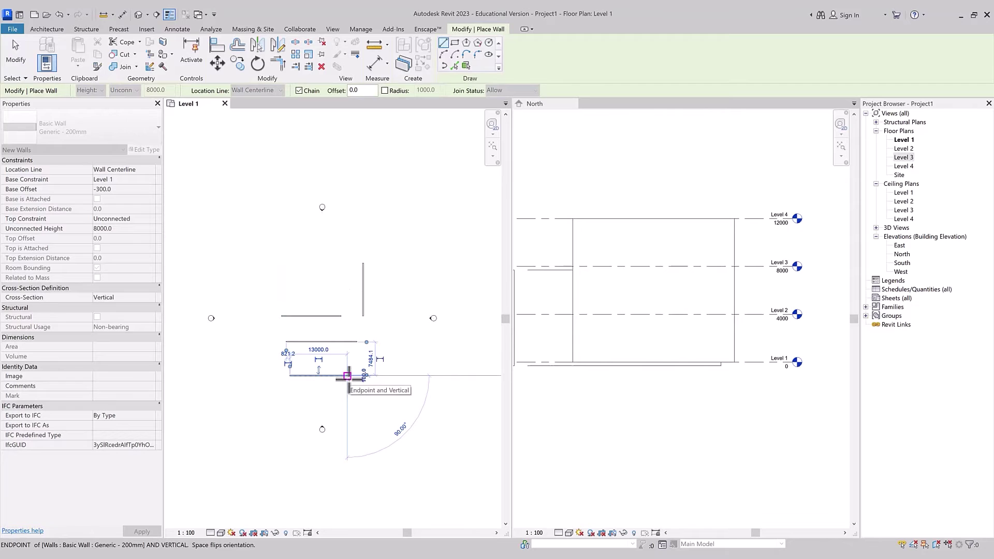
key("Escape")
key("Escape")
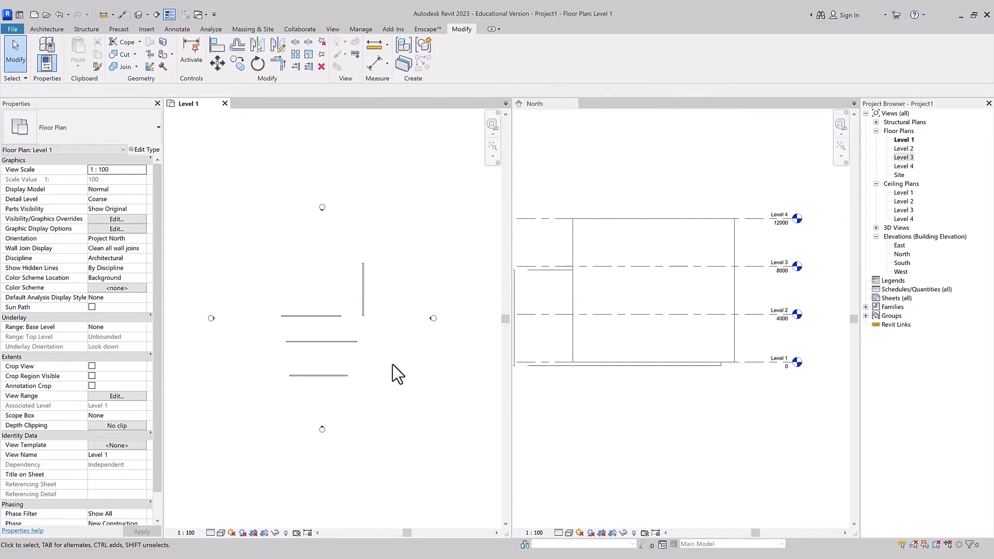
- Delete the three upper walls, then stretch the remaining wall's top to Level 4 in North elevation
left_click_drag(393, 365, 282, 270)
key("Delete")
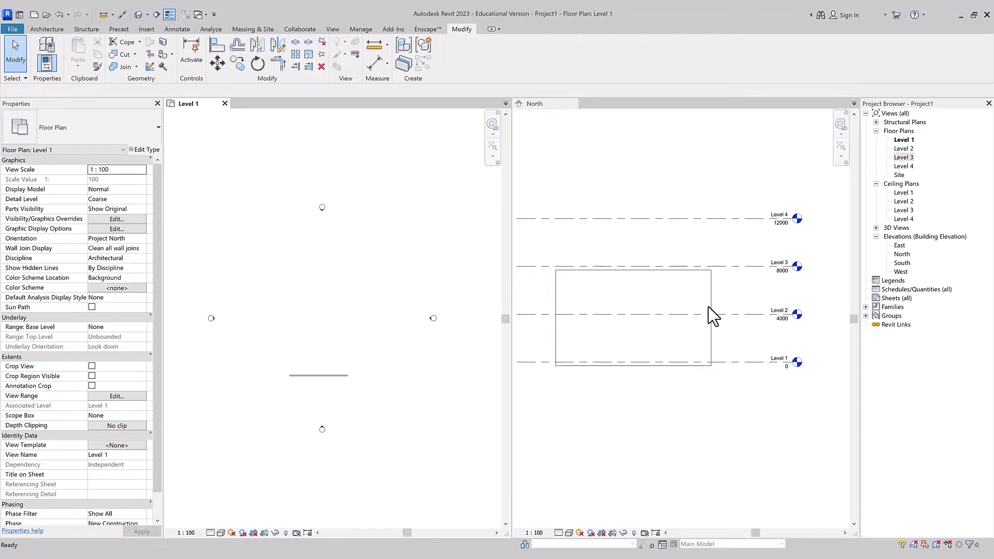
left_click(714, 312)
left_click(628, 276)
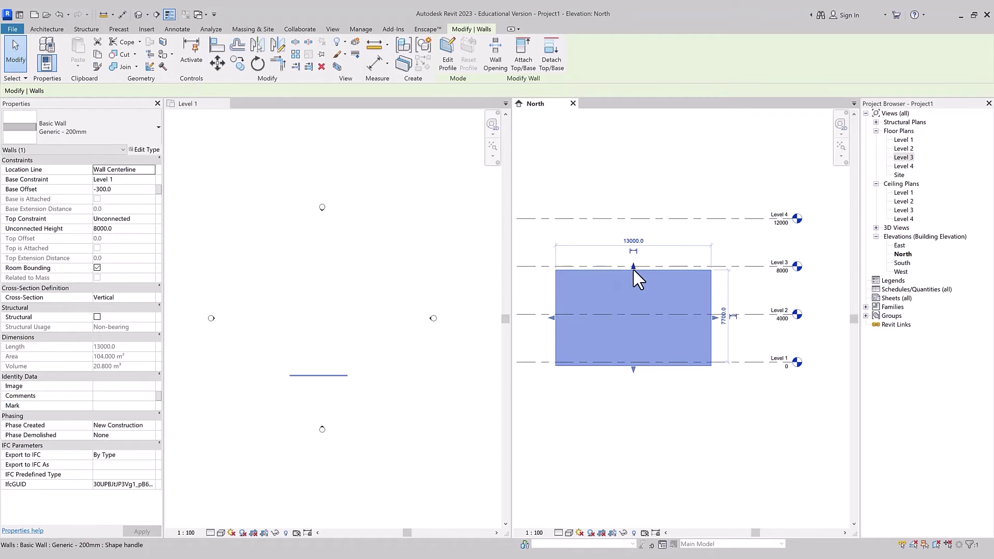
left_click_drag(632, 267, 633, 219)
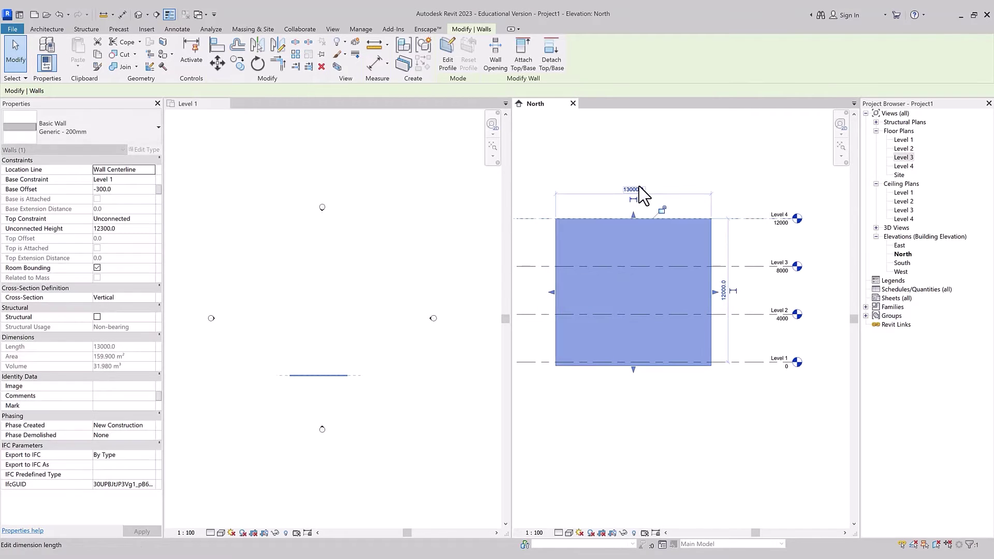
- Open the default 3D view, orbit to an isometric angle, and lengthen the wall to 18500
left_click(138, 14)
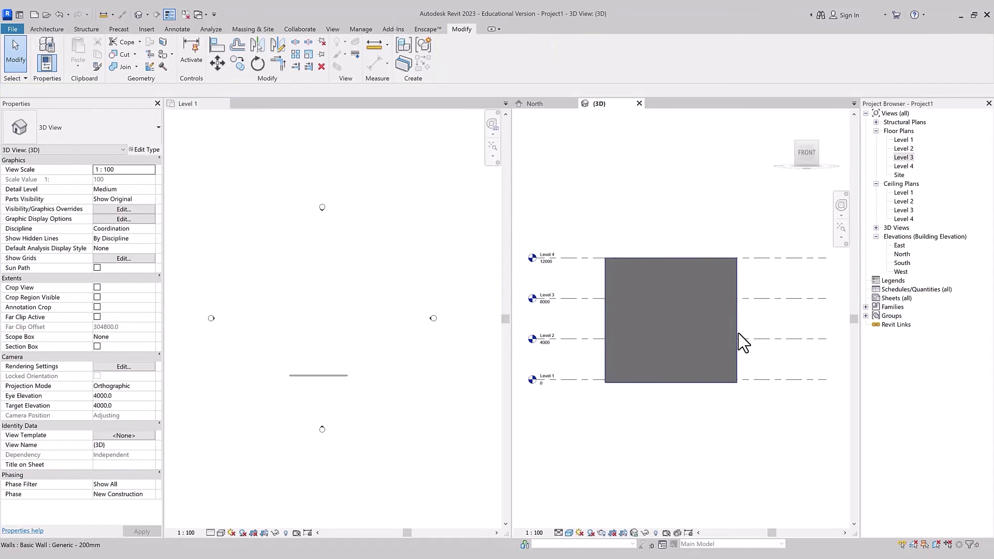
middle_click_drag(766, 310, 639, 399, "shift")
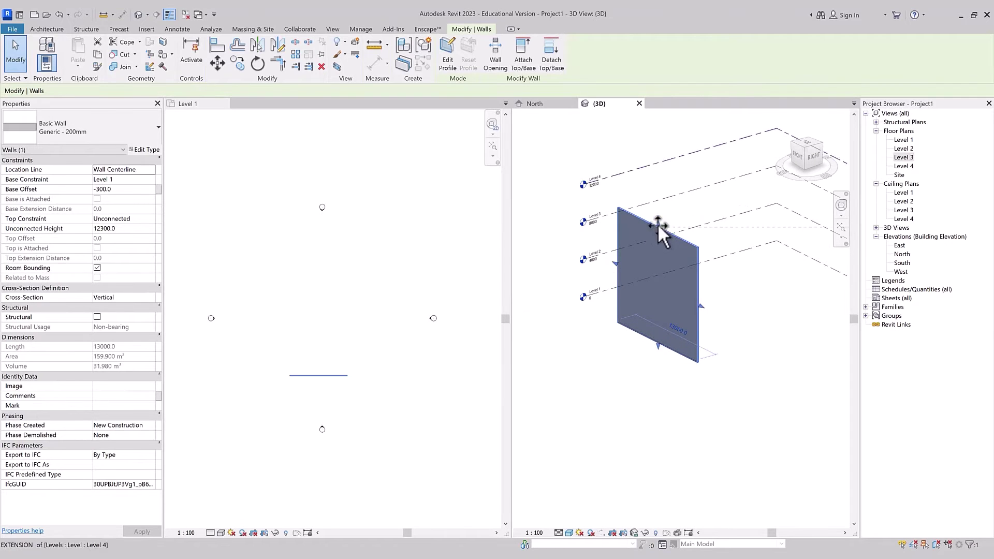
mouse_move(659, 224)
left_mouse_down()
mouse_move(657, 265)
mouse_move(660, 227)
left_mouse_up()
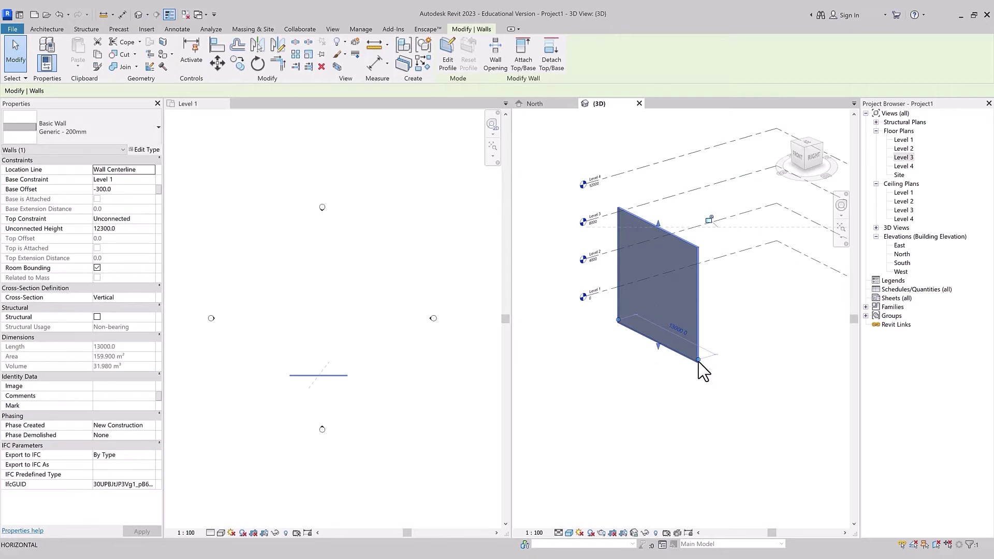
left_click_drag(699, 362, 732, 378)
left_click(336, 382)
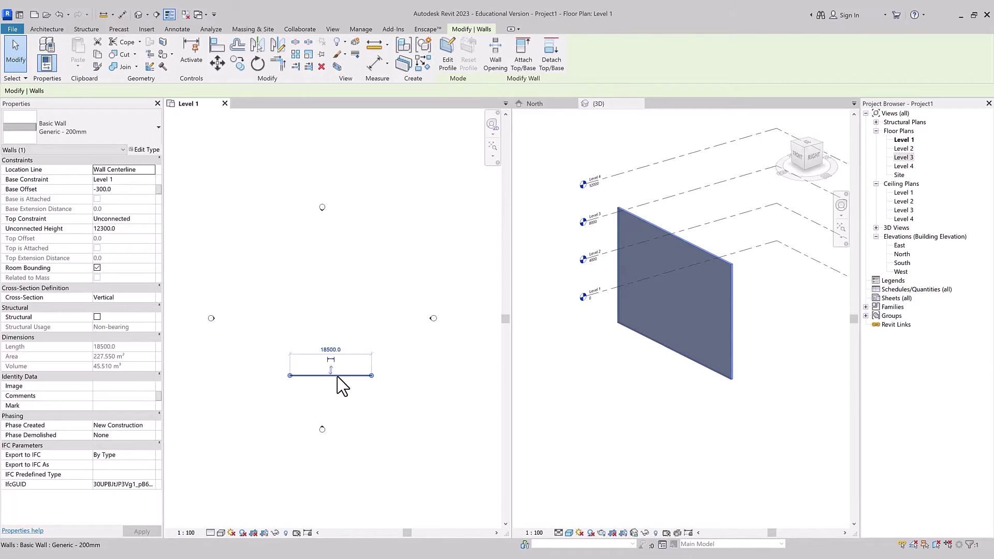
left_click(344, 402)
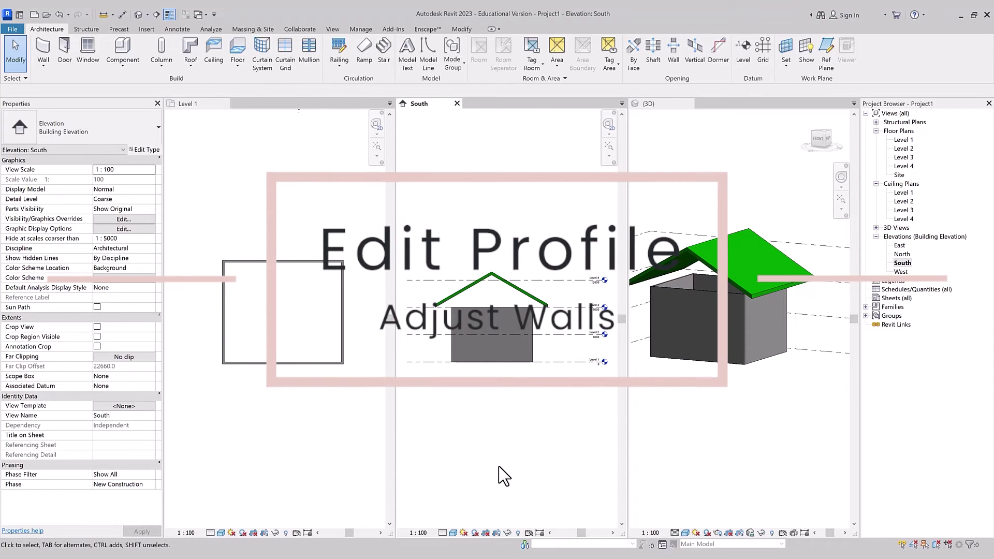
left_click(533, 358)
double_click(533, 364)
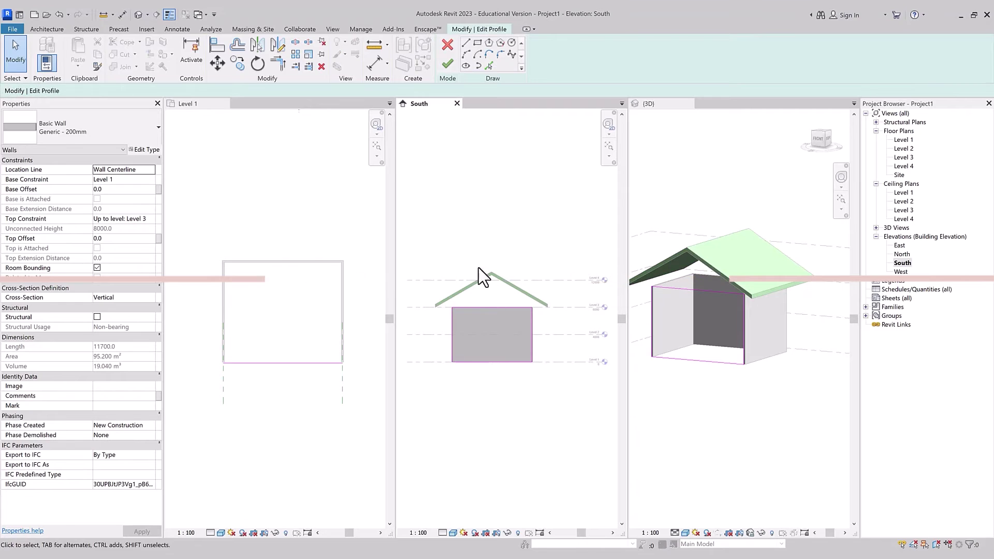
left_click(448, 67)
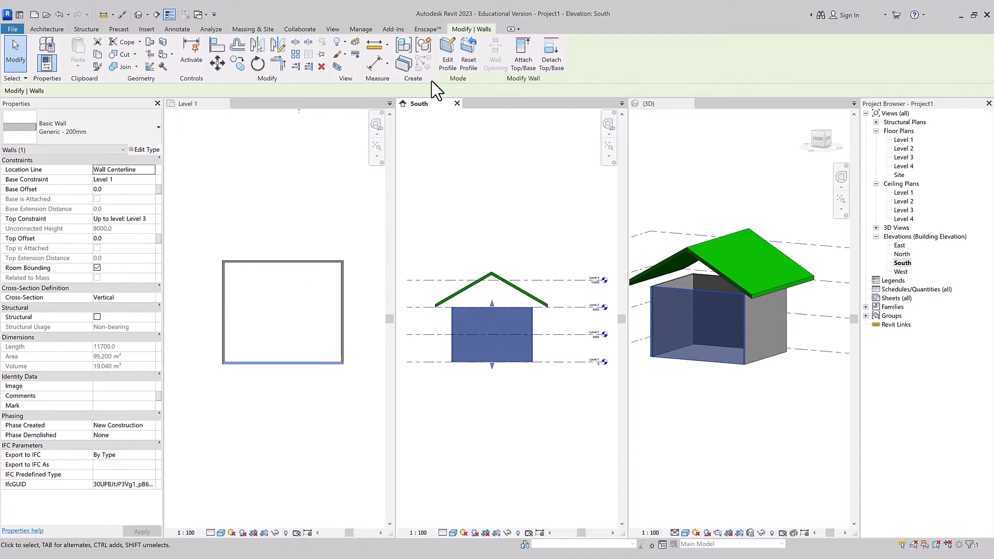
left_click(447, 62)
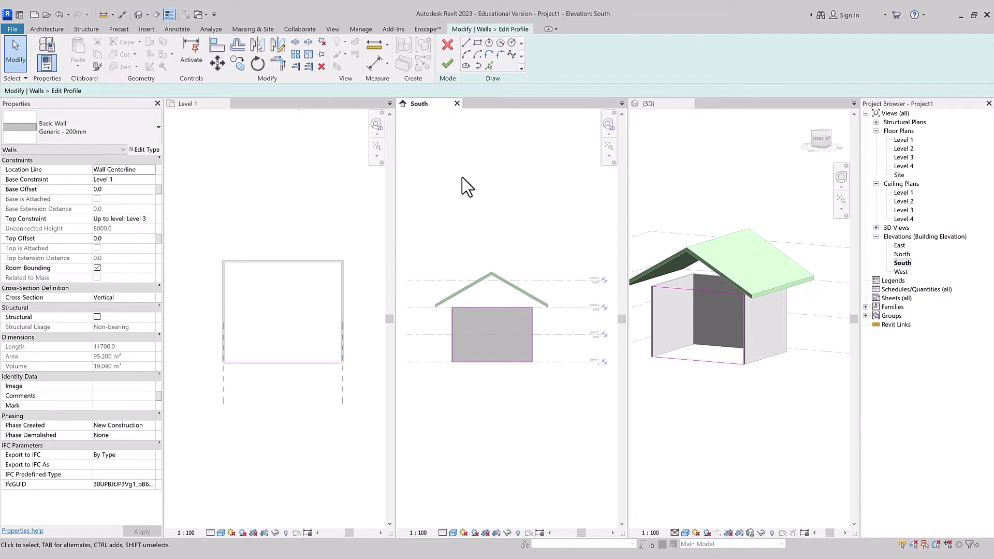
left_click(449, 64)
left_click(228, 300)
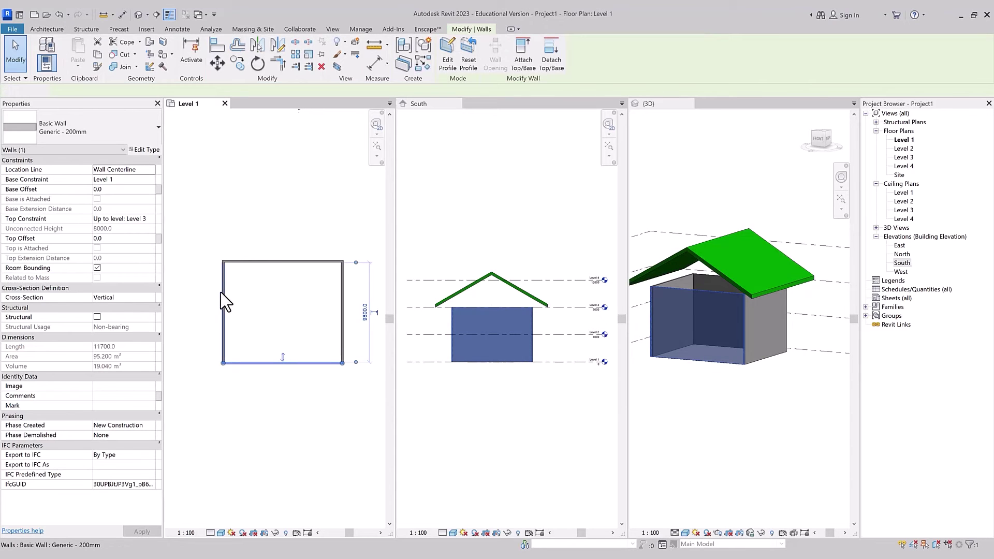
left_click(223, 300)
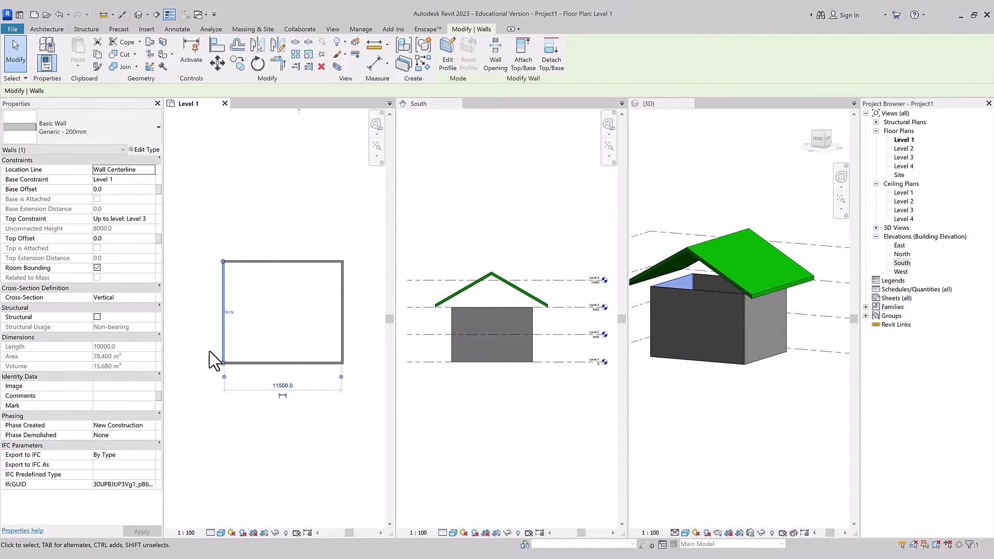
double_click(223, 338)
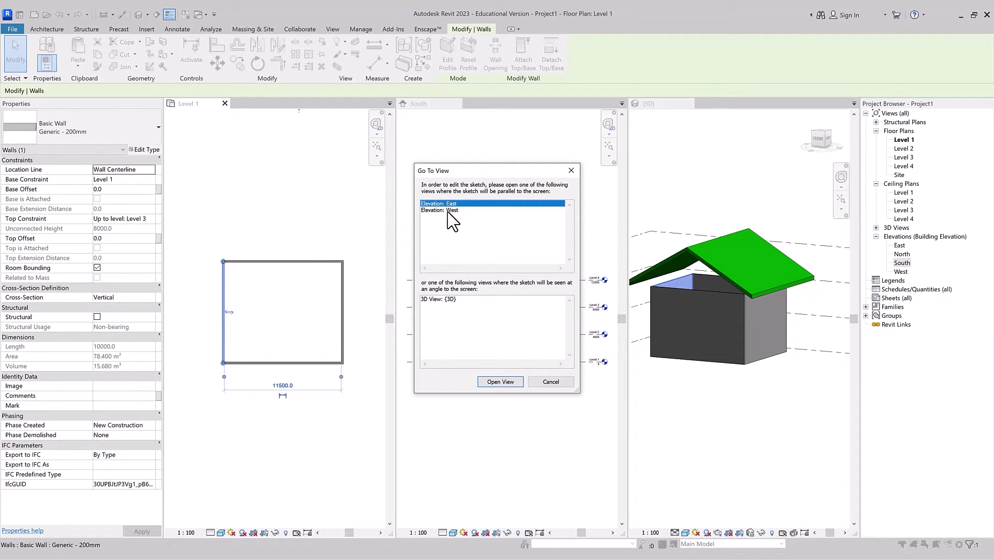
left_click(475, 210)
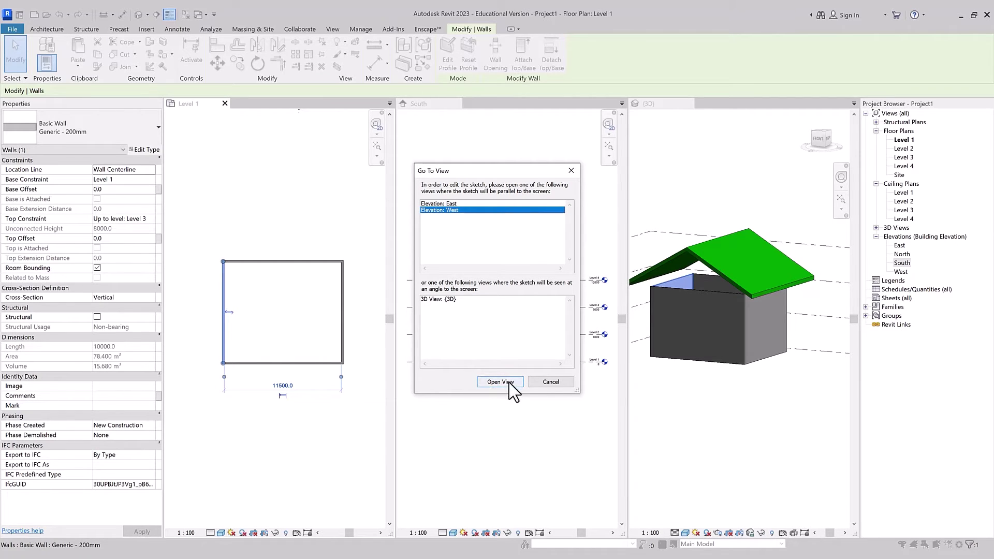
left_click(552, 383)
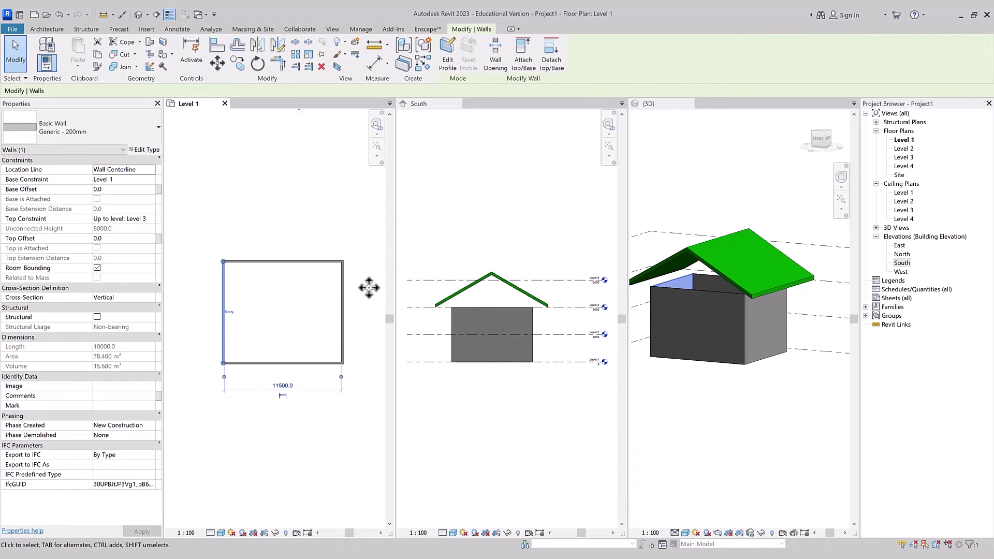
- Select the south wall and enter Edit Profile in the South elevation
left_click(325, 363)
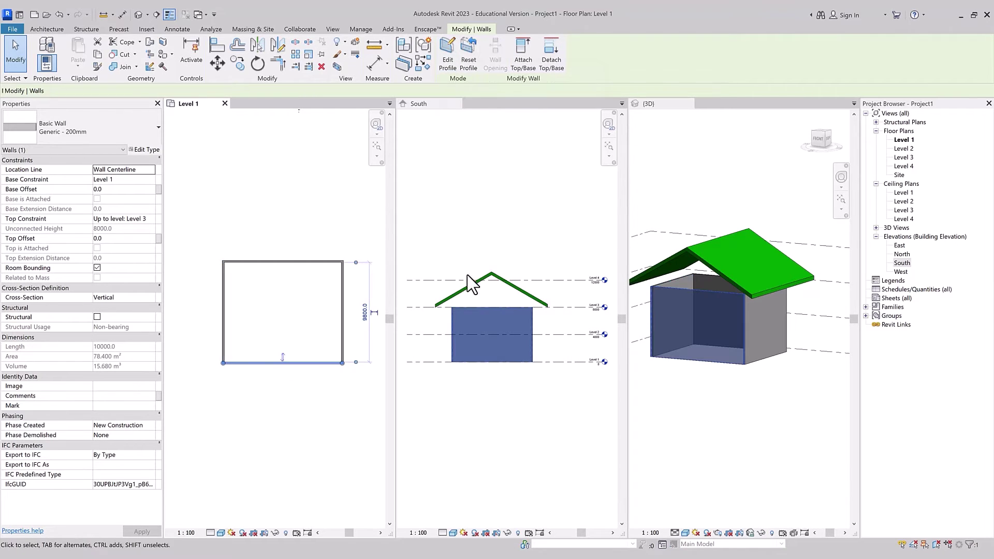
left_click(449, 54)
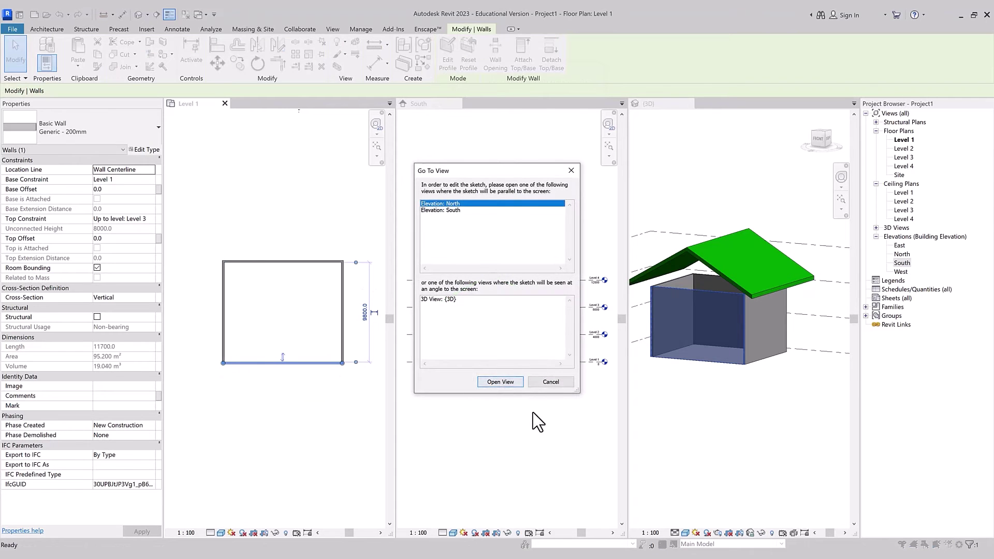
left_click(565, 382)
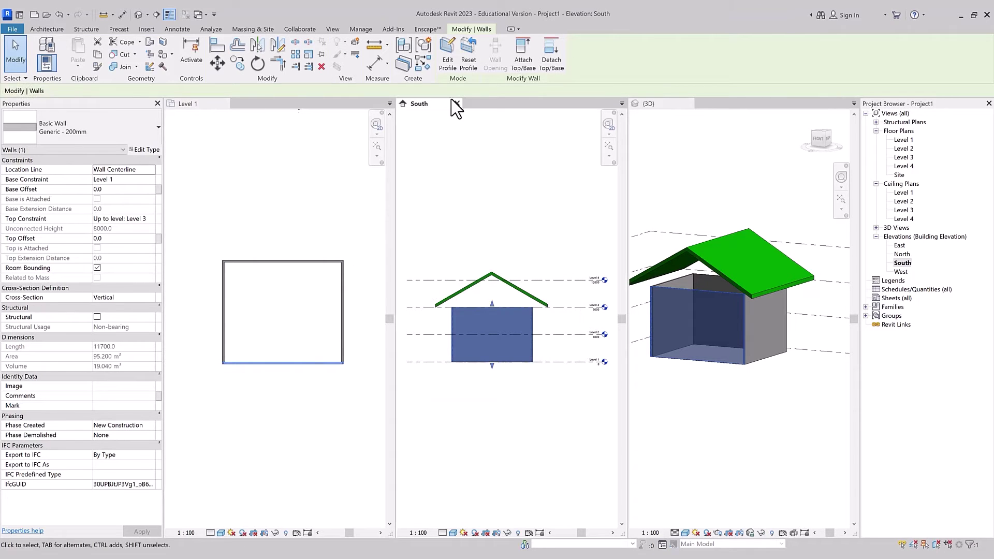
left_click(448, 54)
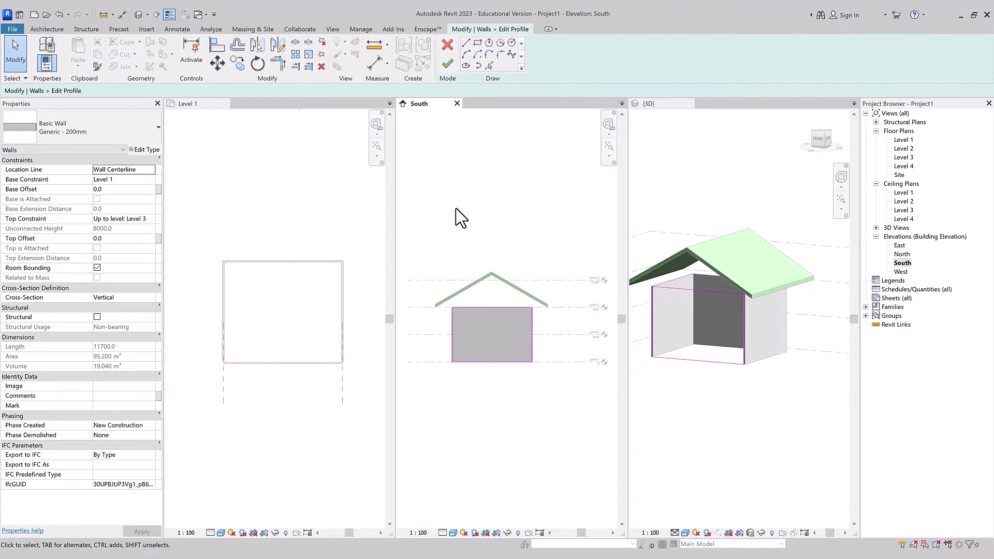
scroll(495, 341, "up", 2)
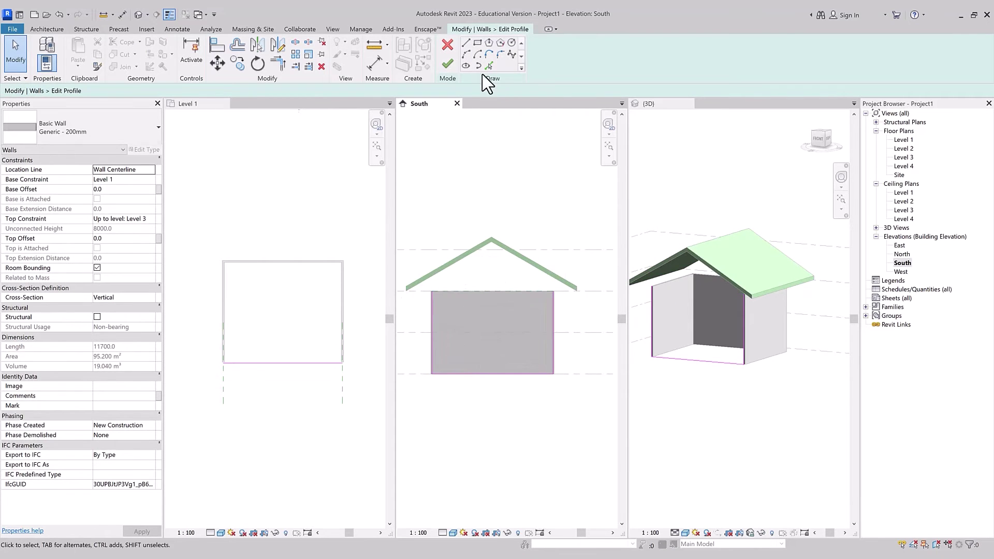
- Sketch a start-end-radius arc across the wall's upper corner, trim it with TR, and finish the profile
left_click(466, 54)
left_click(431, 291)
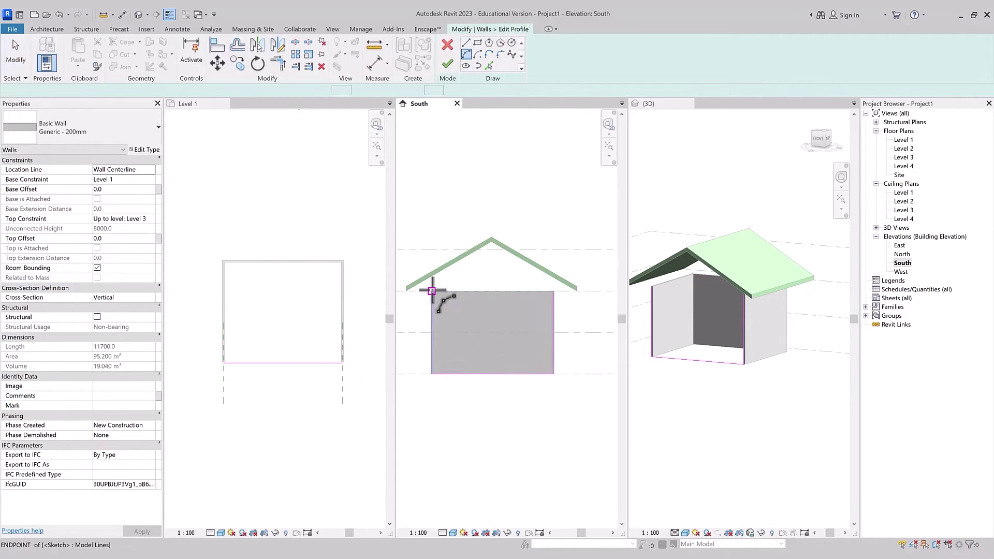
left_click(553, 332)
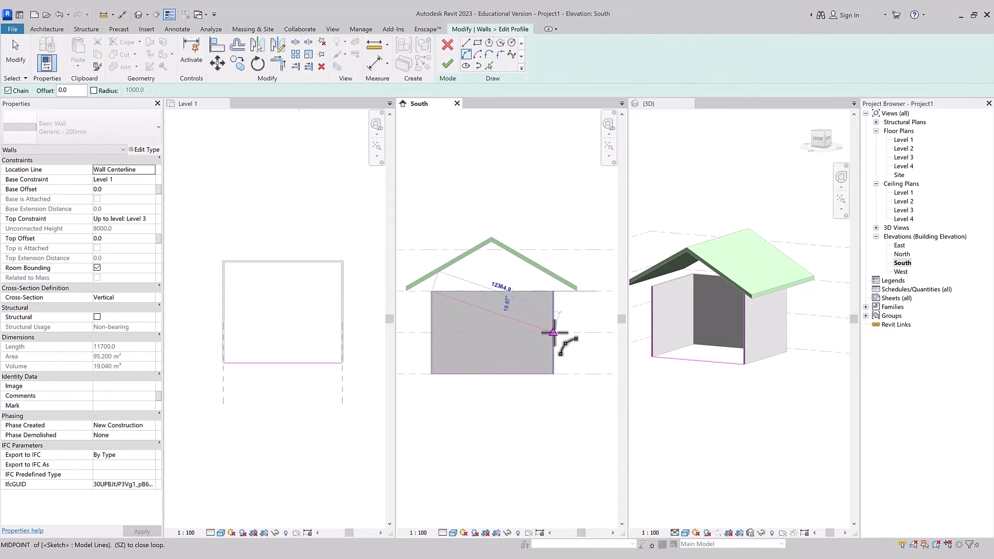
left_click(526, 321)
key("Escape")
key("Escape")
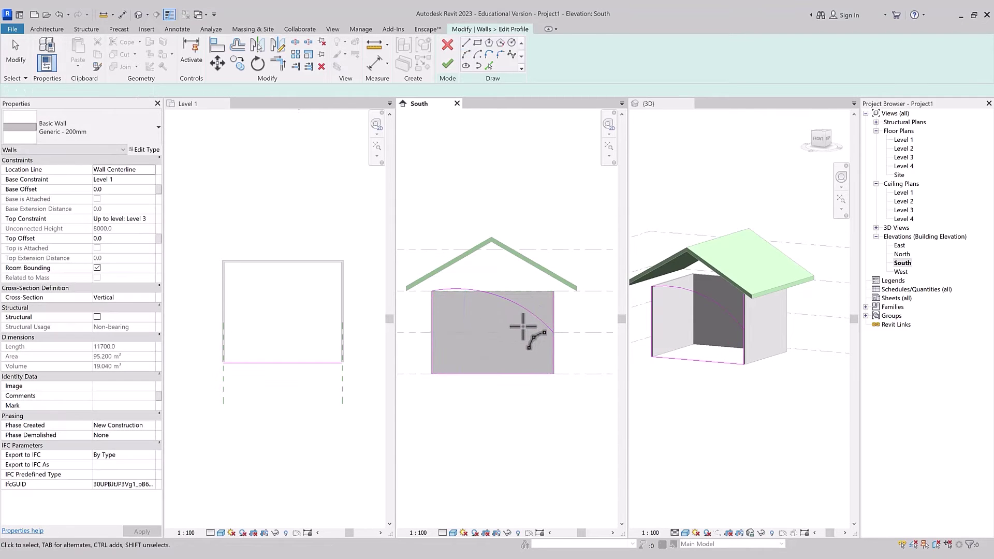
key("t")
key("r")
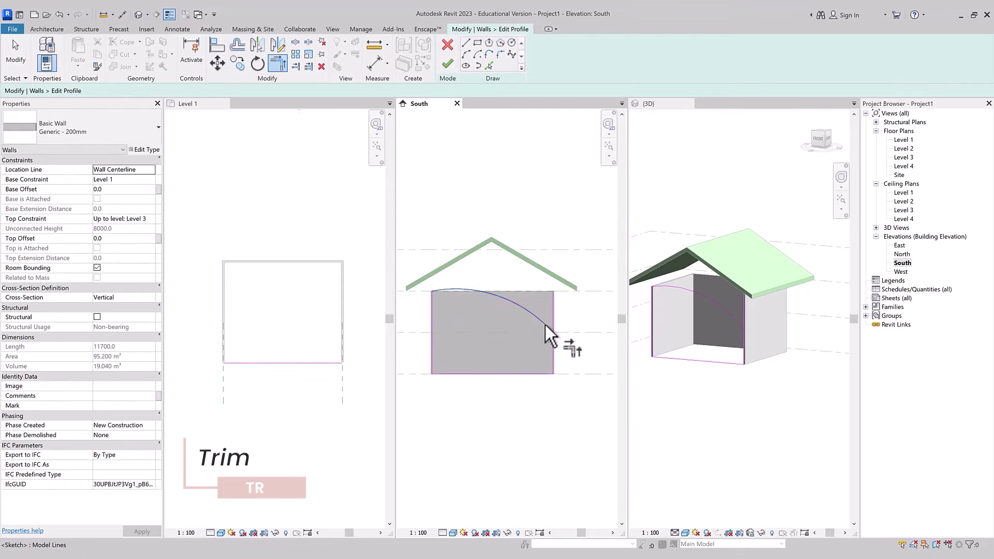
left_click(552, 345)
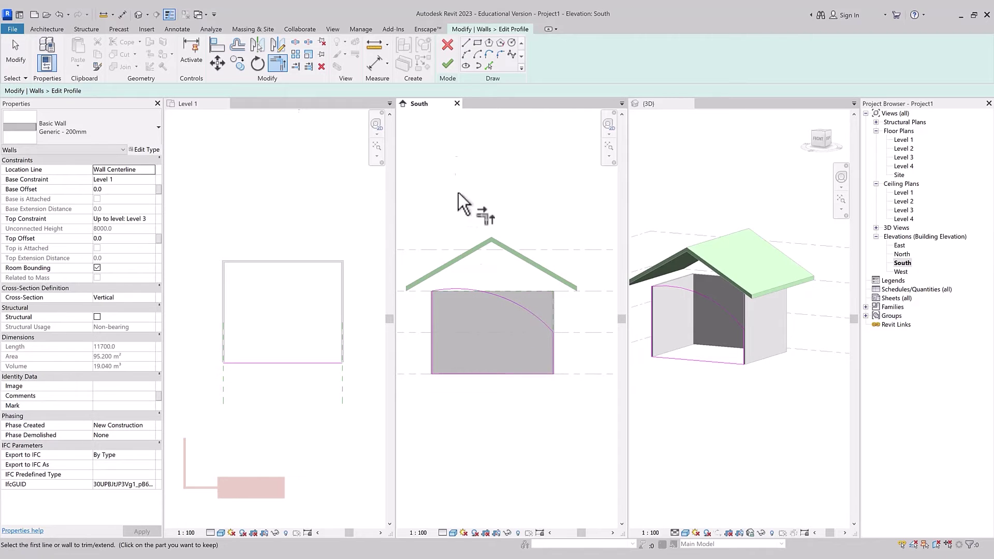
left_click(447, 64)
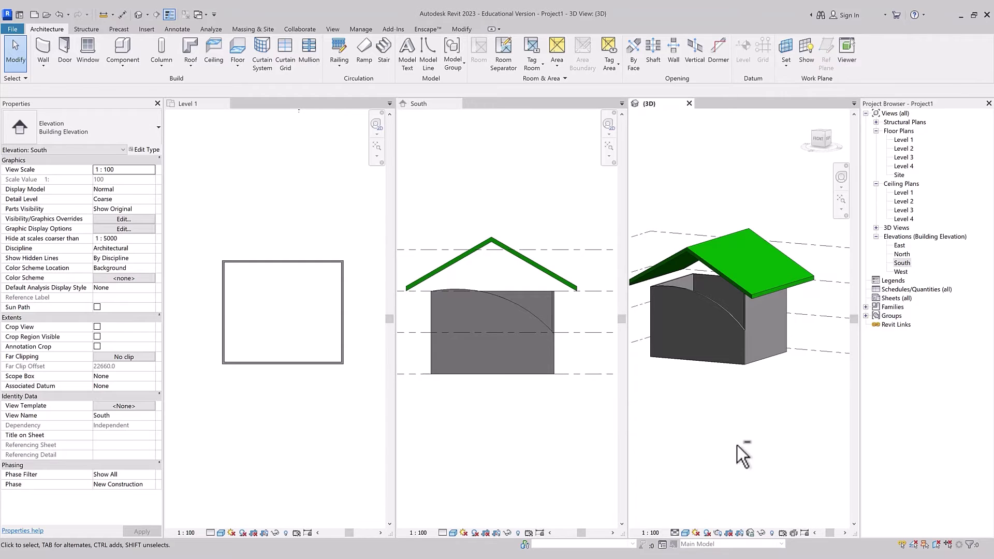
middle_click_drag(738, 449, 756, 446, "shift")
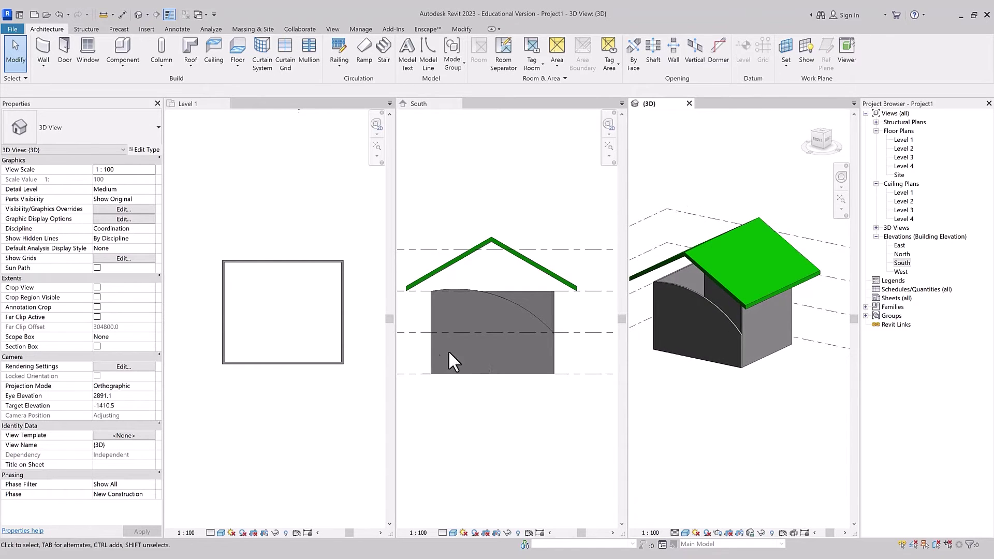
- Reopen the south wall's profile sketch and delete the arc
left_click(523, 308)
double_click(527, 307)
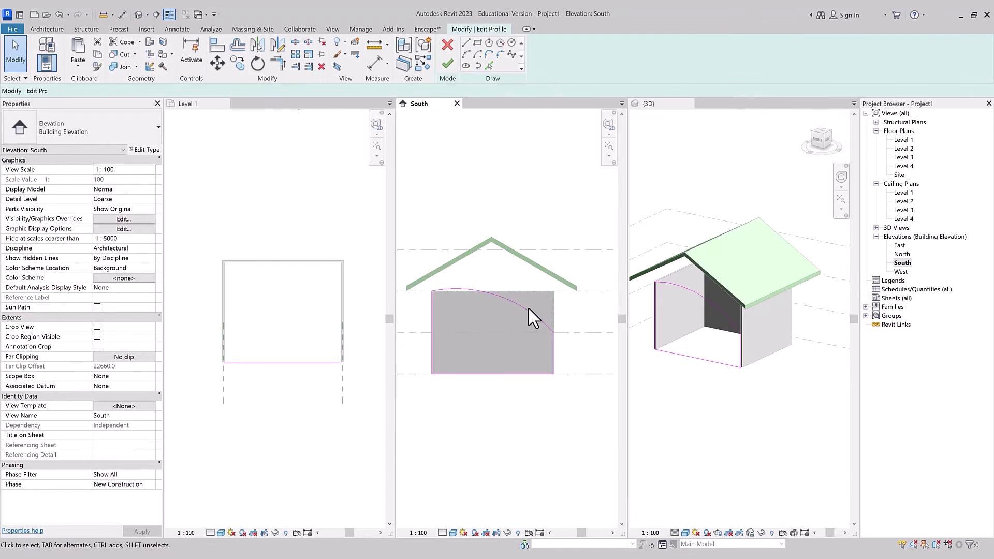
left_click(526, 310)
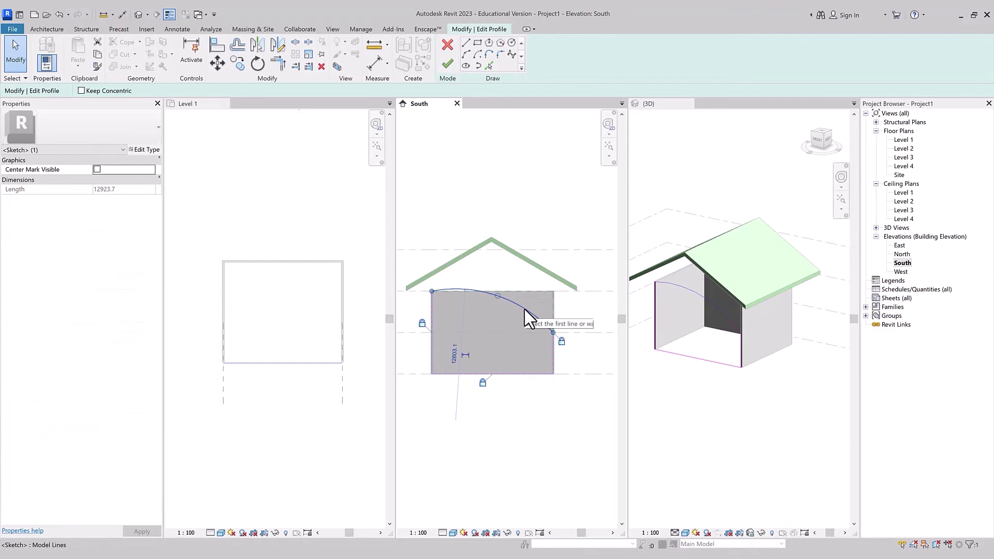
key("Delete")
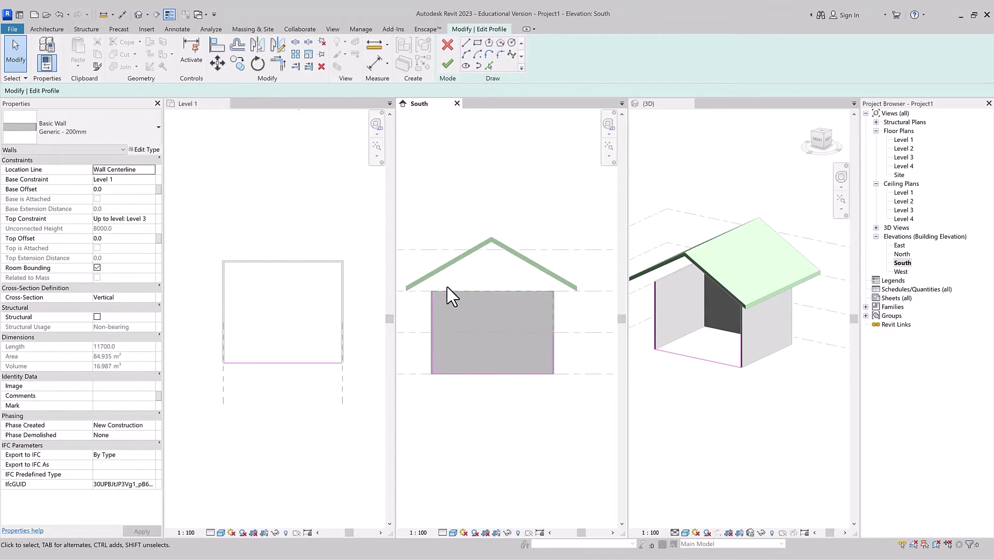
- Sketch lines forming a rectangular notch 4000 down to Level 2 and finish the profile
left_click(466, 43)
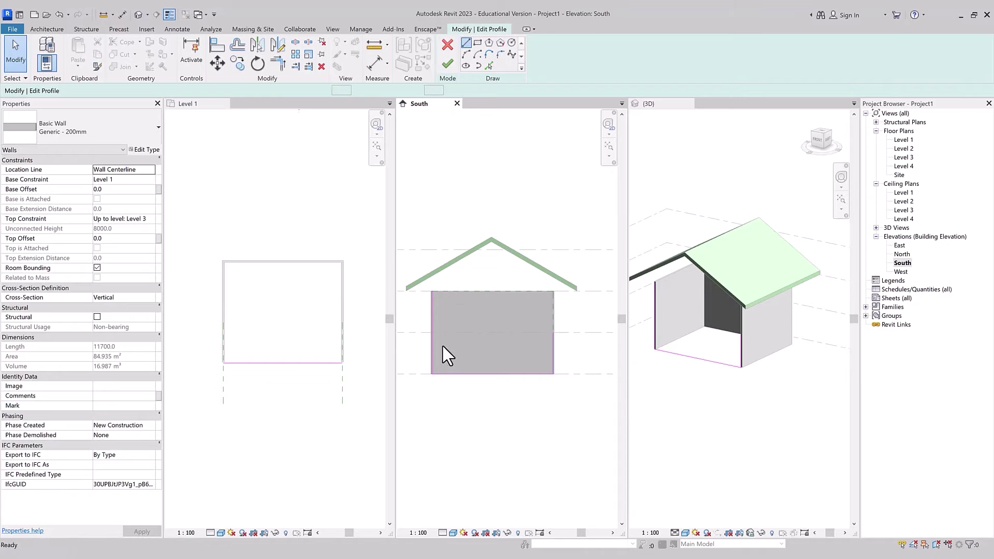
left_click(431, 291)
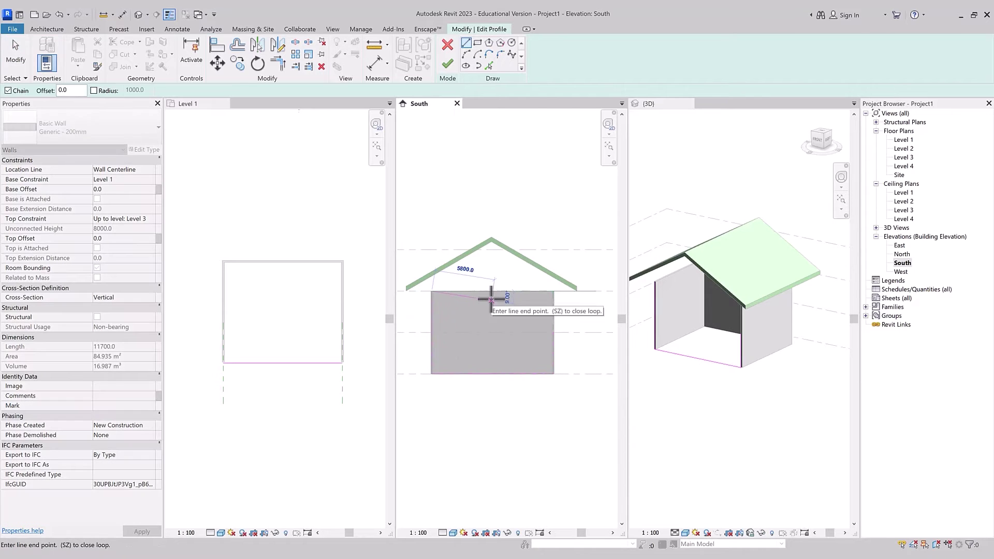
left_click(491, 292)
left_click(491, 332)
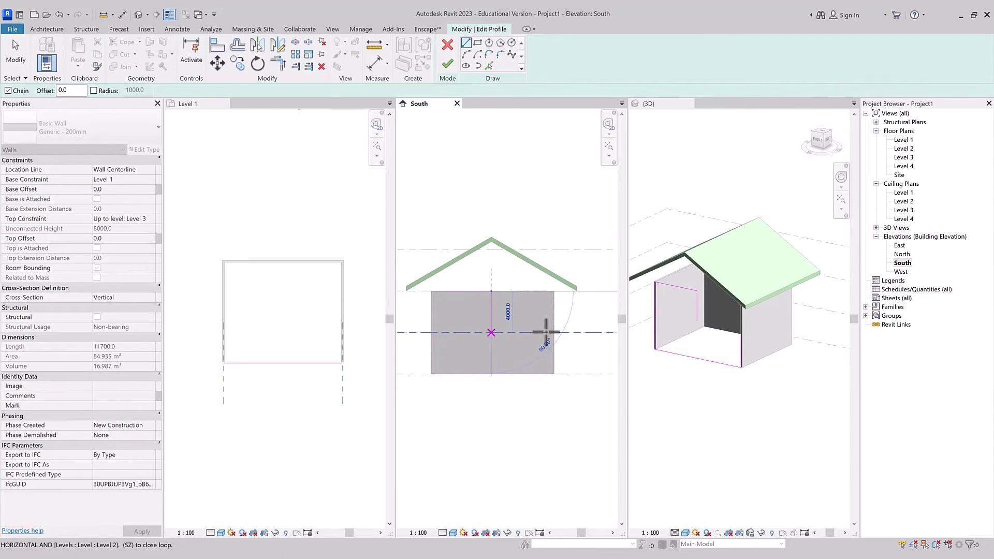
left_click(553, 331)
key("Escape")
key("Escape")
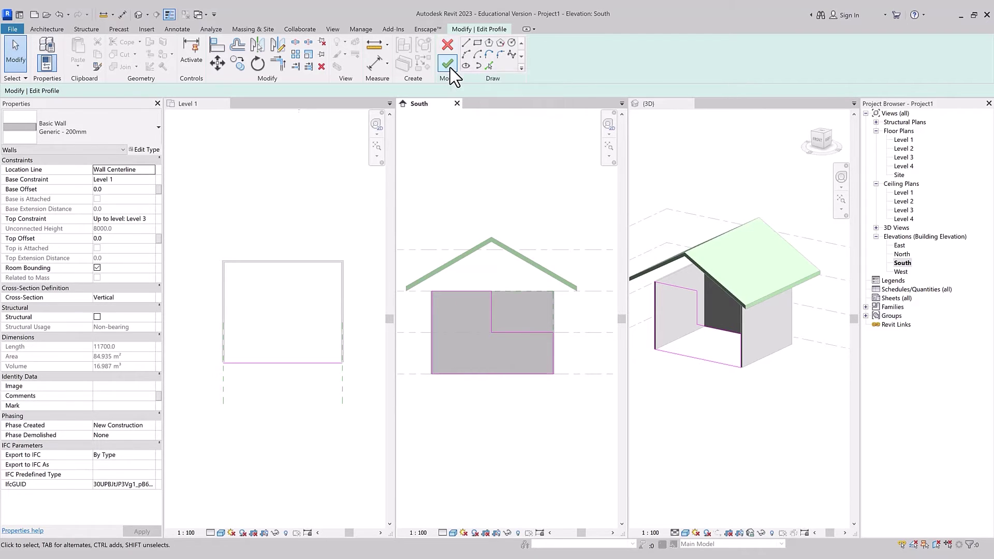
left_click(448, 65)
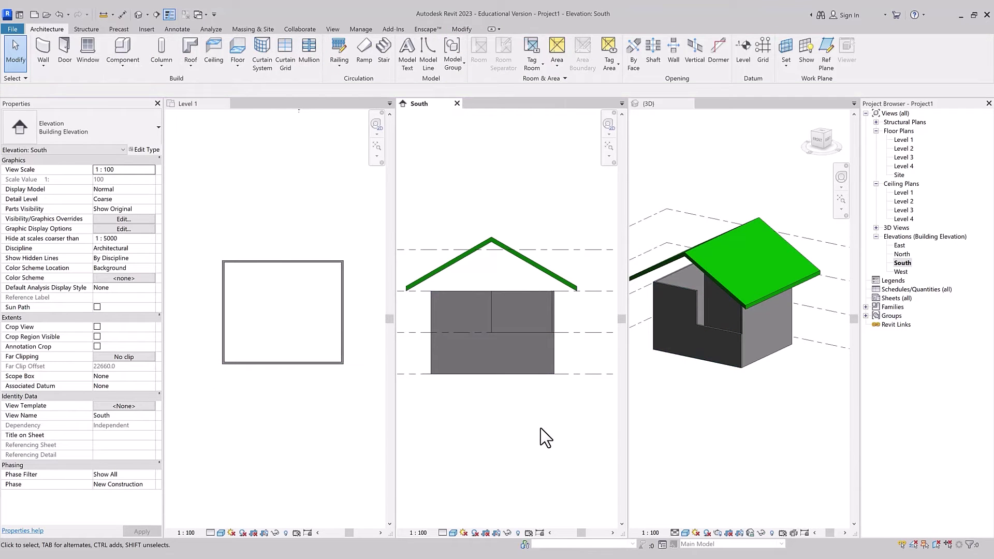
- Reset the south wall to its original 95.200 m² rectangular profile and zoom all views to fit
left_click(526, 331)
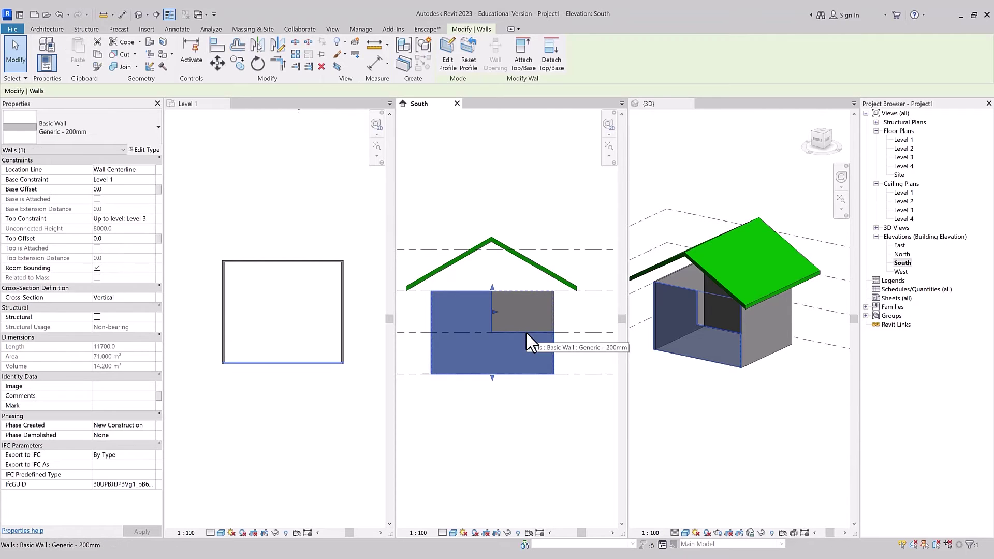
left_click(470, 68)
left_click(519, 165)
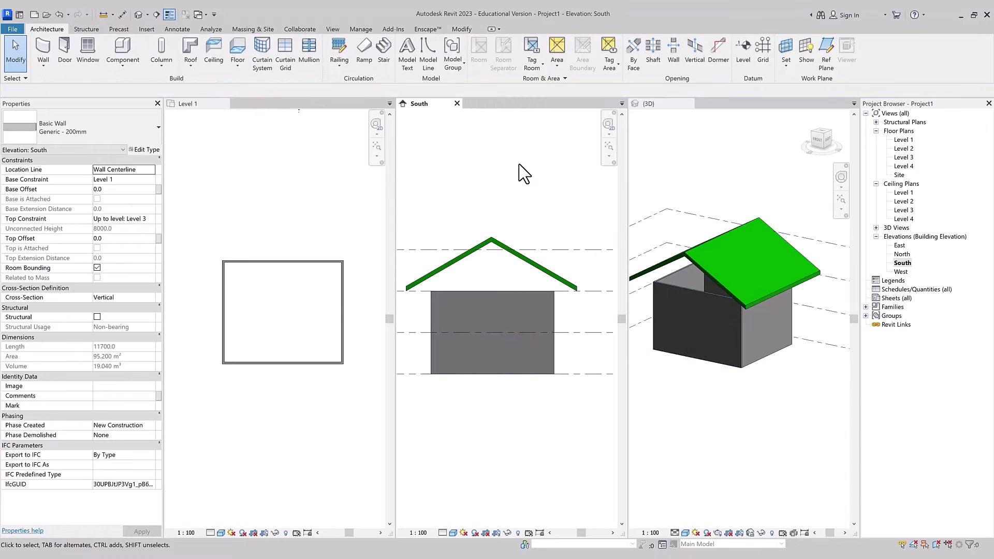
key("z")
key("a")
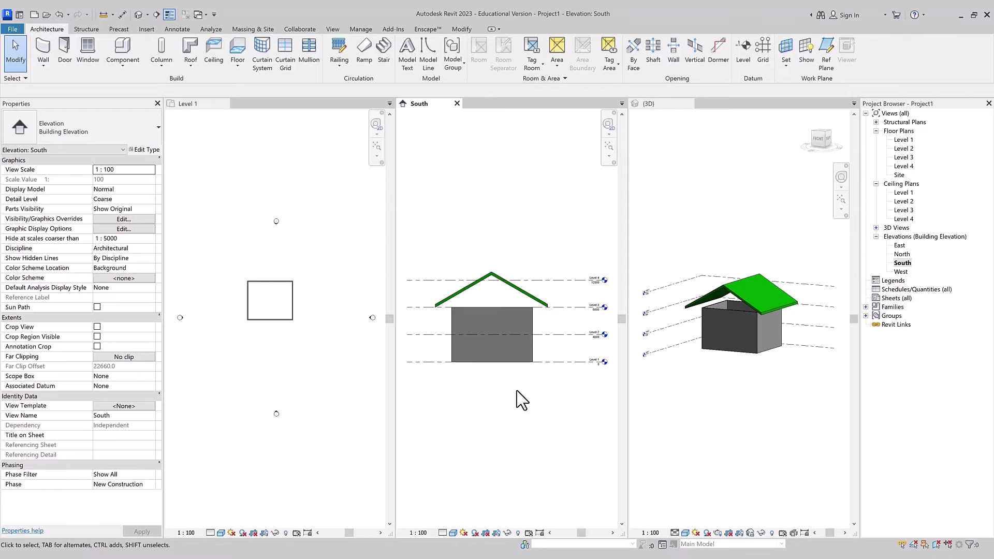
- Attach the south wall's top to the gable roof so it fills the gable (131.436 m²)
left_click(532, 339)
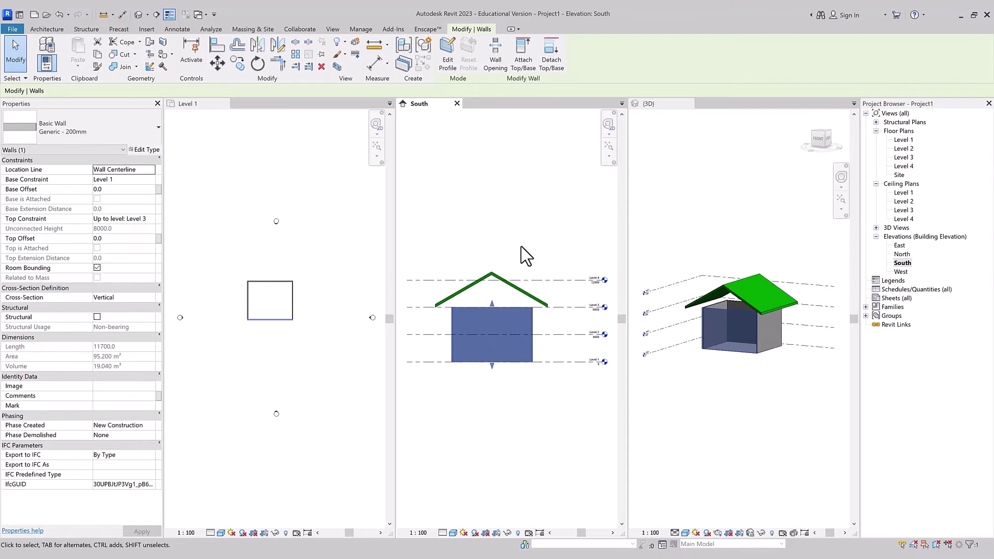
left_click(524, 72)
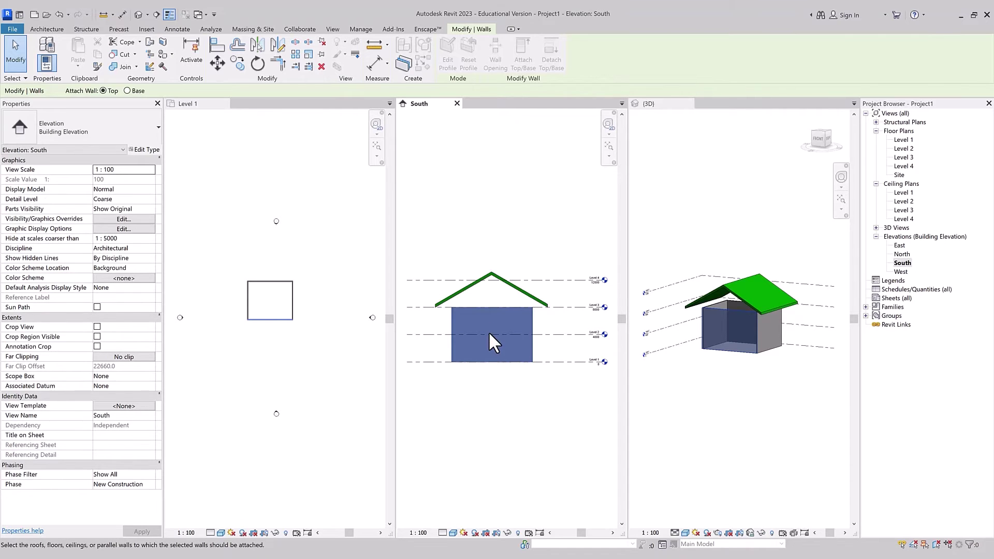
left_click(518, 296)
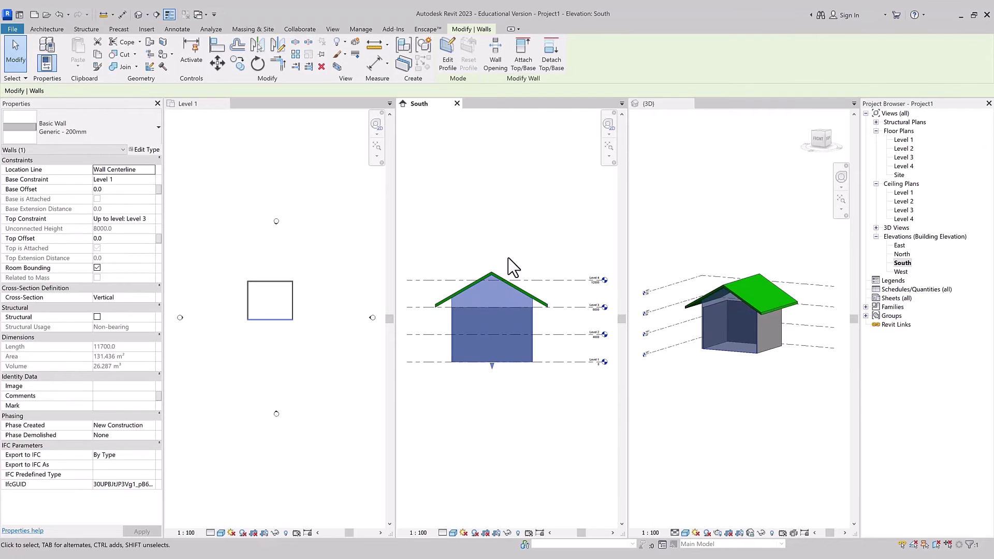
key("Escape")
left_click(492, 269)
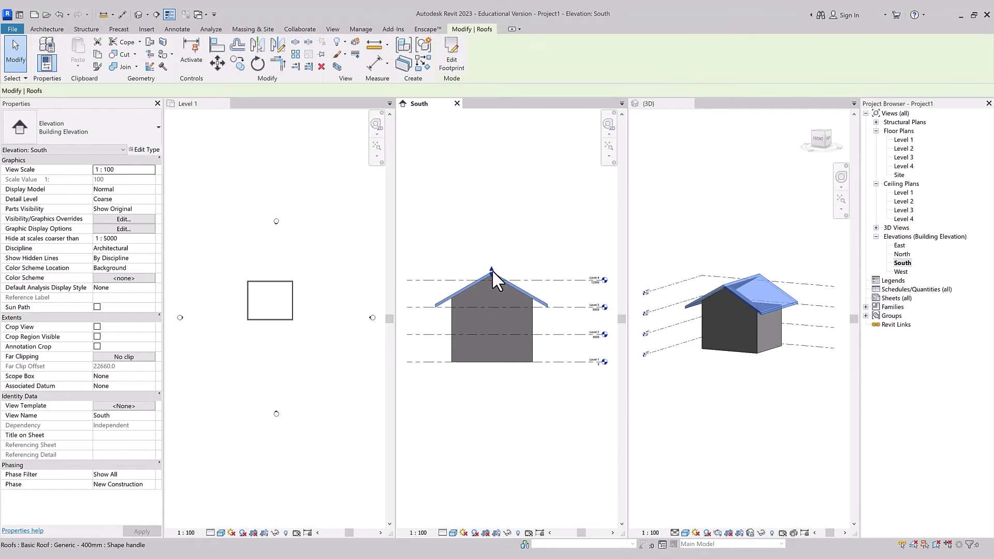
left_click_drag(496, 278, 497, 253)
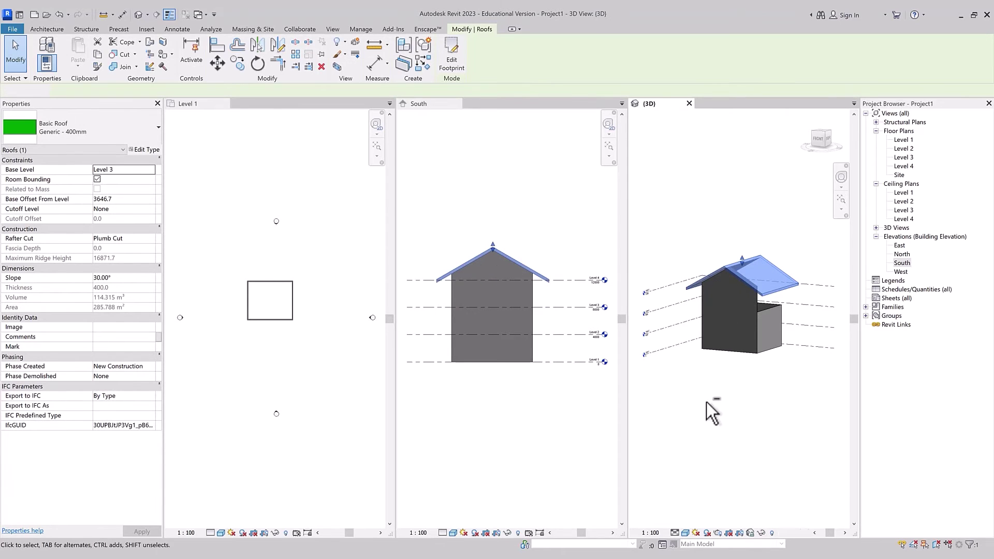
mouse_move(707, 402)
middle_mouse_down("shift")
mouse_move(757, 416)
mouse_move(701, 402)
middle_mouse_up("shift")
scroll(728, 328, "up", 3)
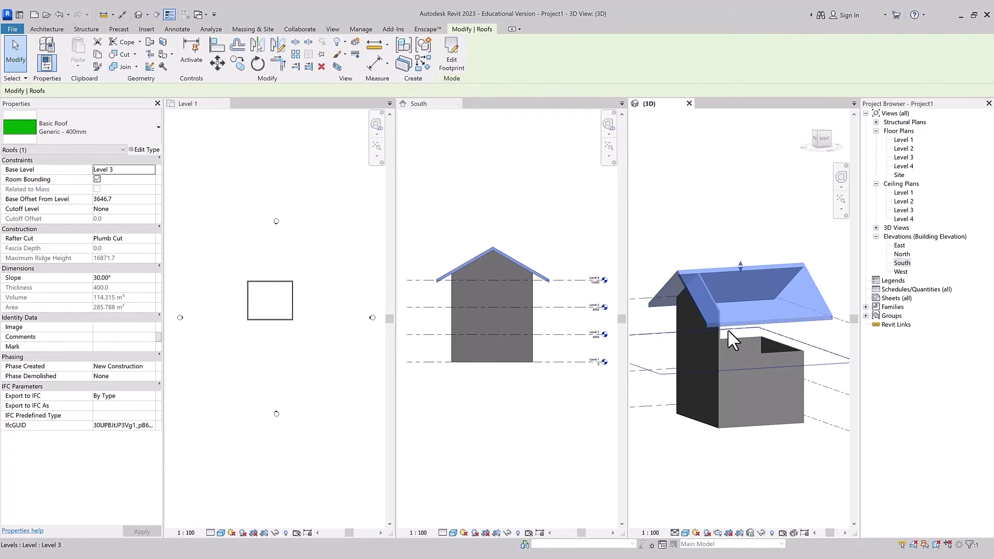
left_click(494, 250)
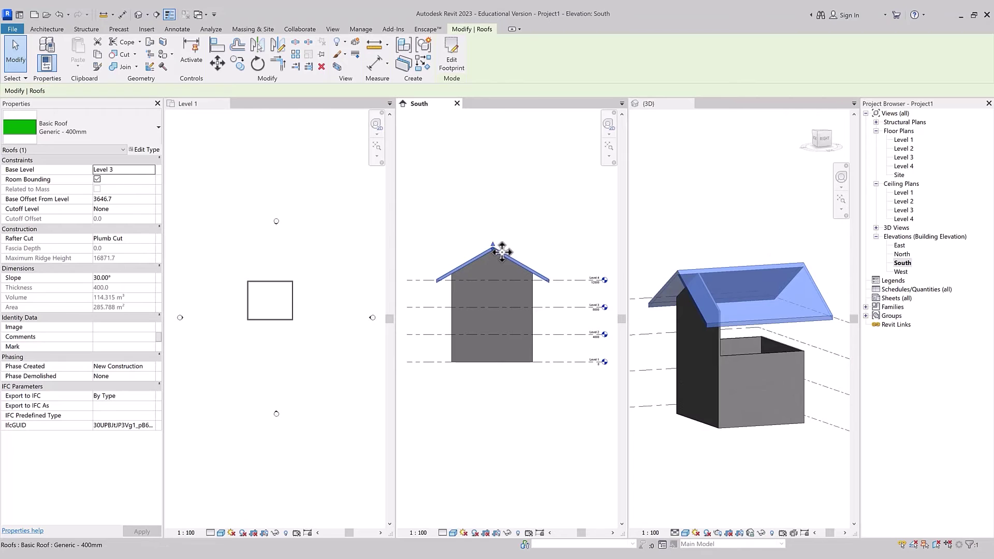
left_click(130, 199)
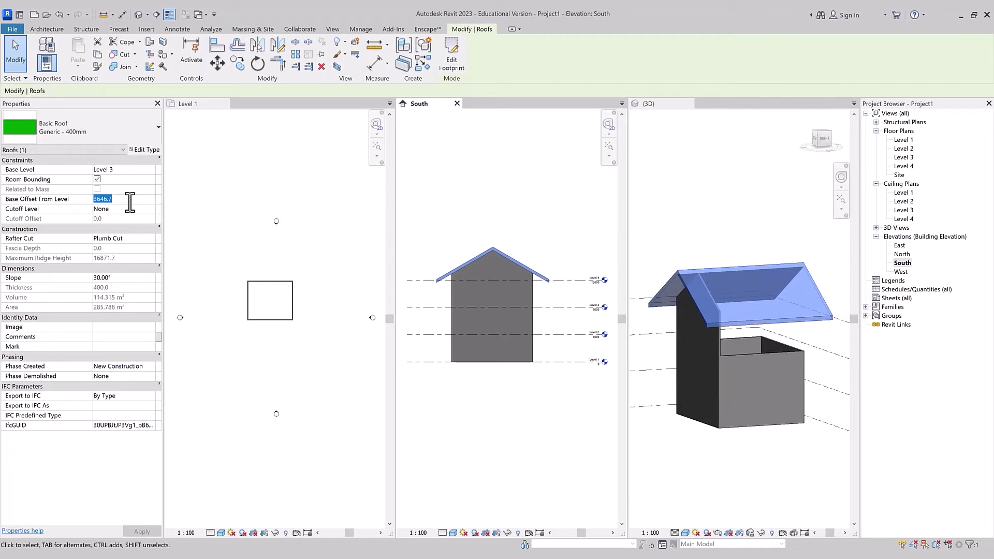
type("0")
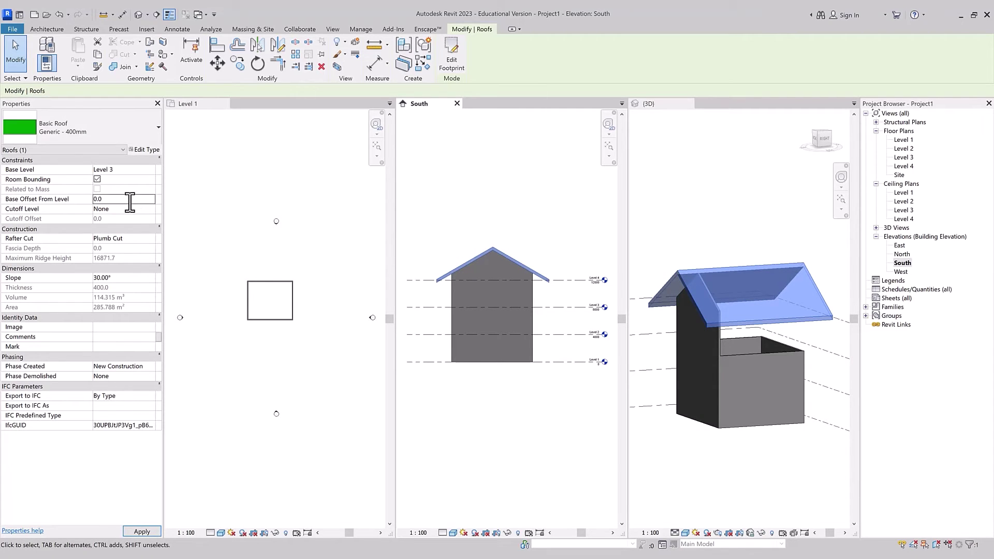
left_click(243, 179)
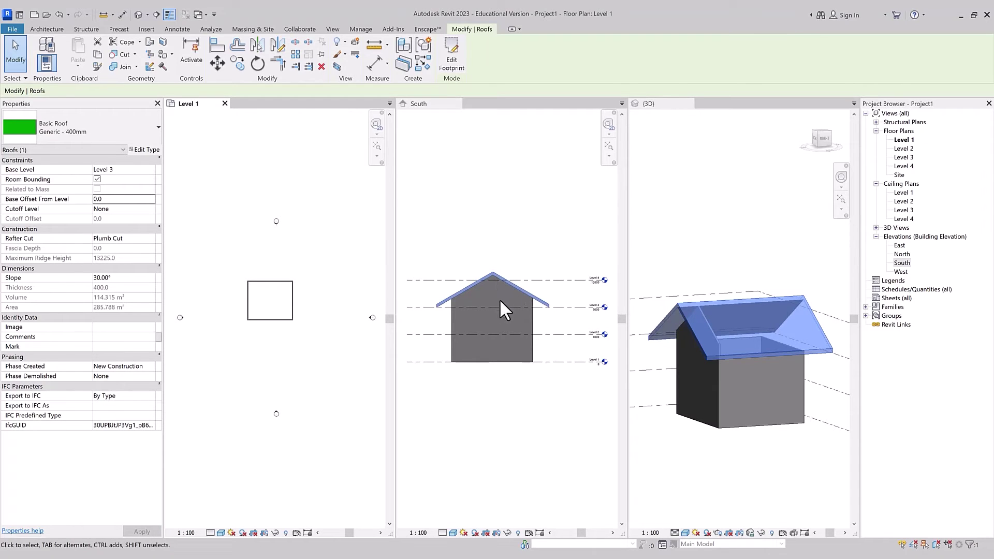
- Detach the south wall from the gable roof so it ends at Level 3, then select the roof
left_click(531, 324)
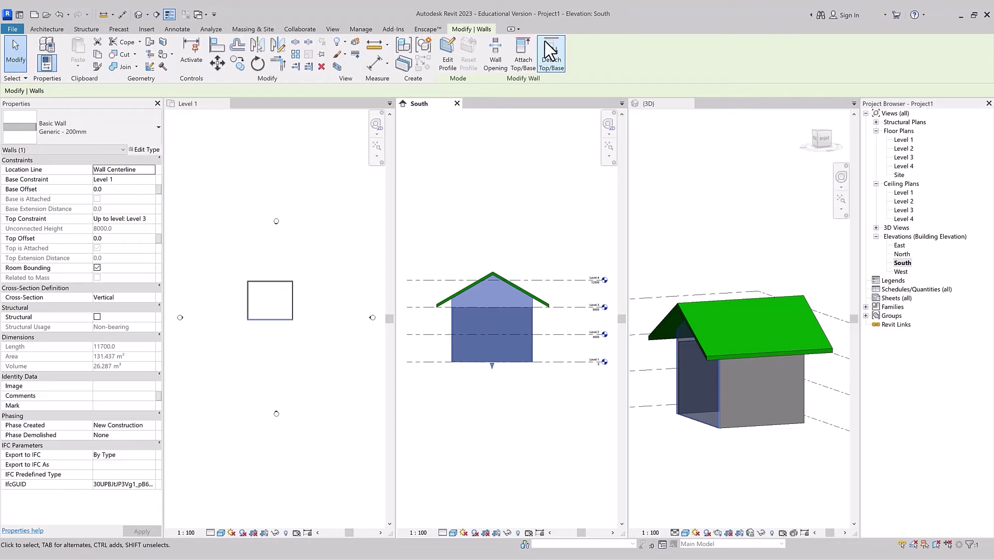
left_click(551, 60)
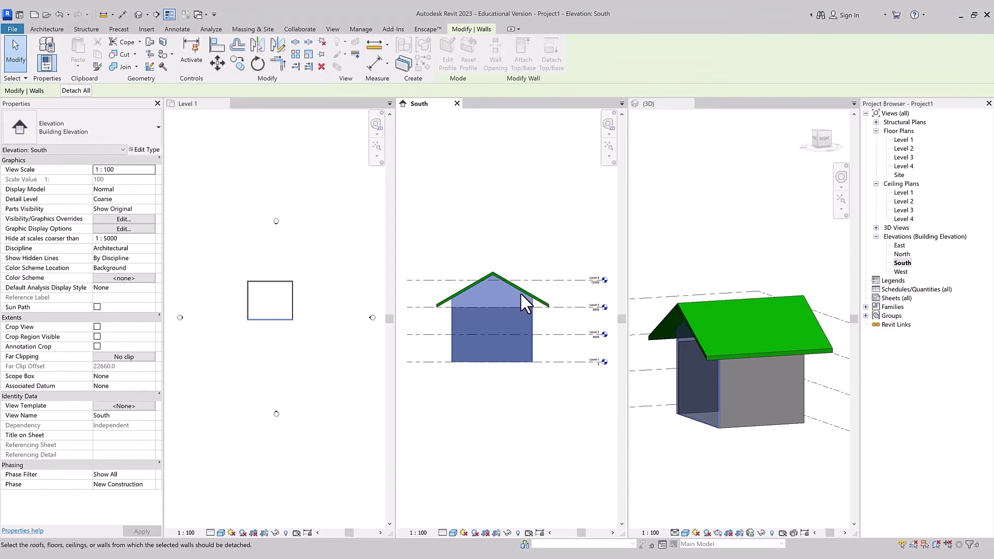
left_click(545, 308)
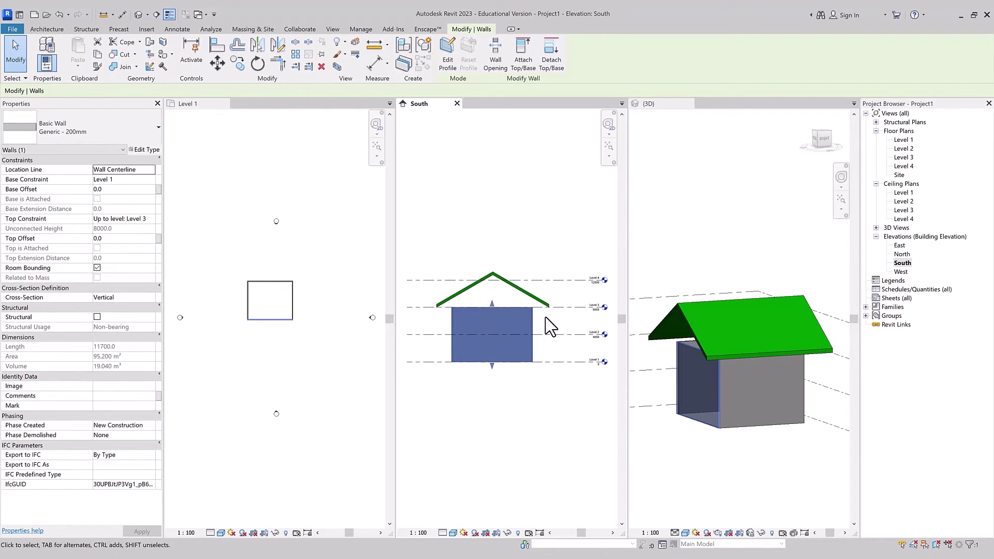
left_click(510, 284)
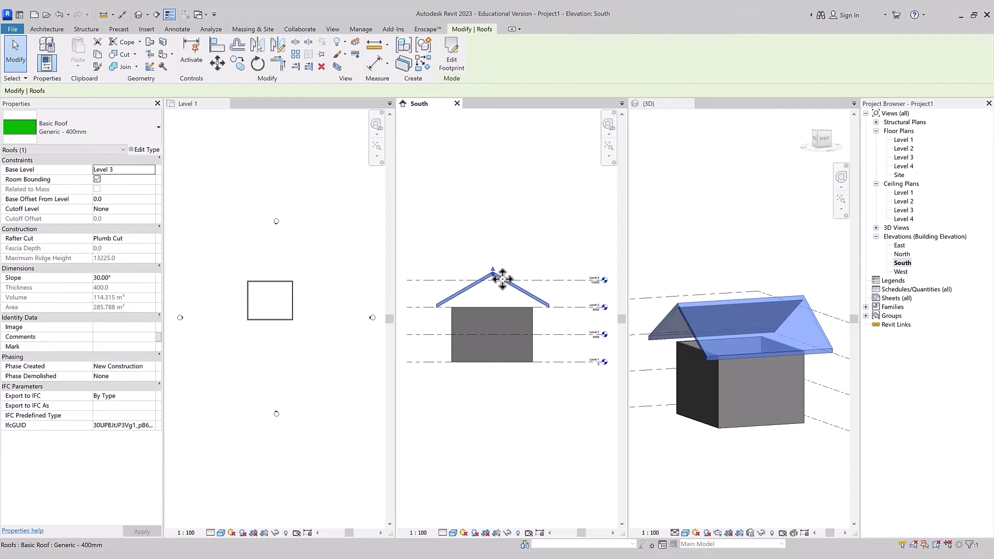
- Drag the roof's shape handle up to raise it 3988.5 above Level 3
left_click_drag(502, 280, 503, 253)
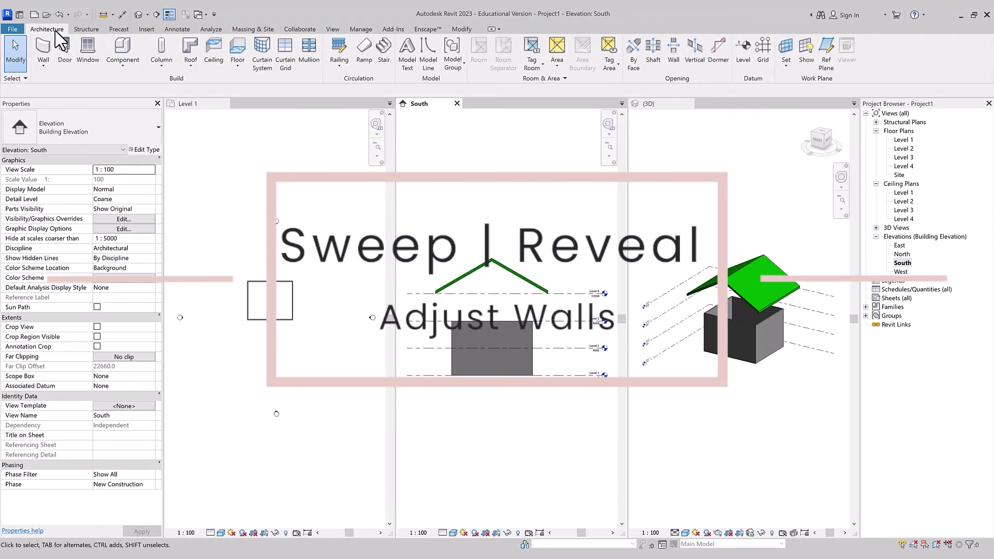
- Make the 3D view the working view and open the Architecture Wall dropdown for Wall: Sweep
left_click(43, 67)
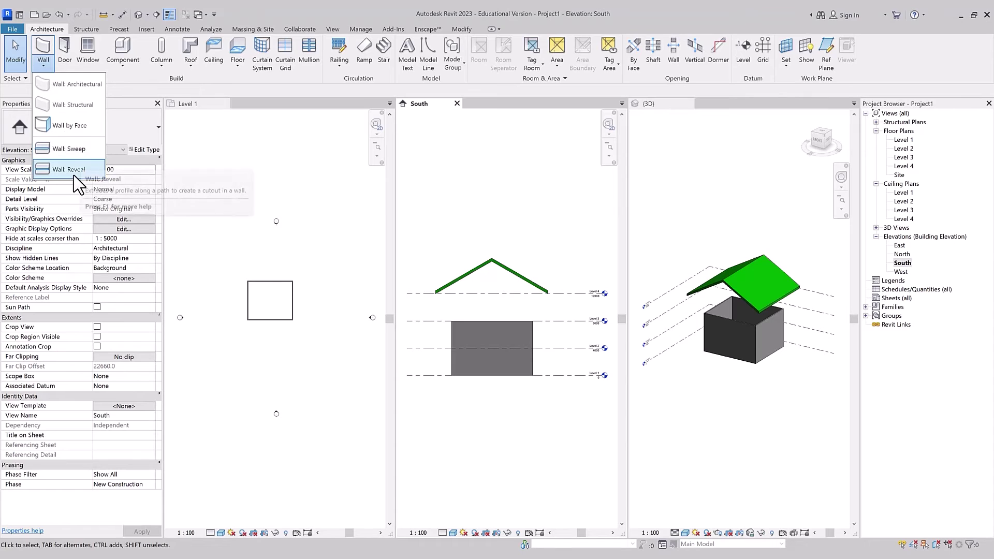
left_click(492, 187)
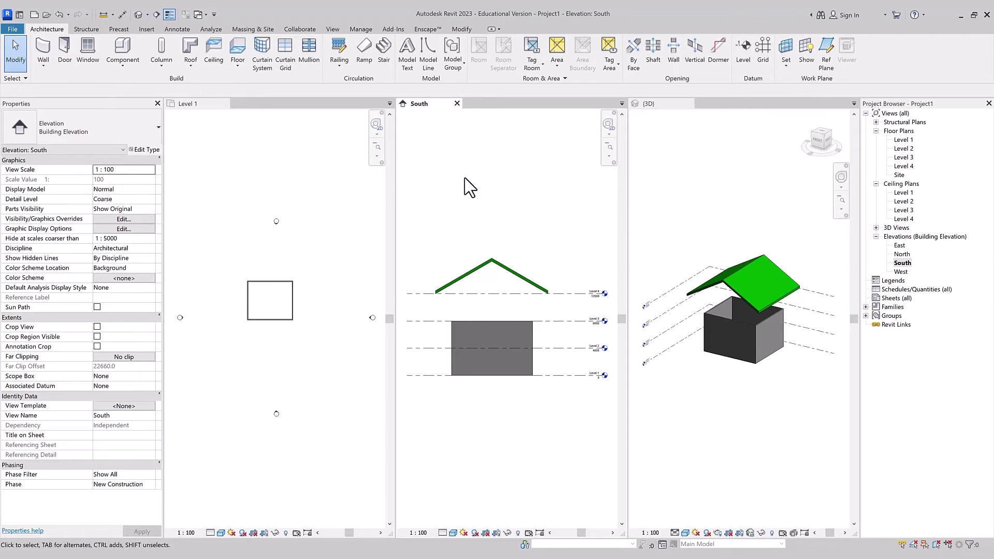
left_click(689, 192)
left_click(219, 159)
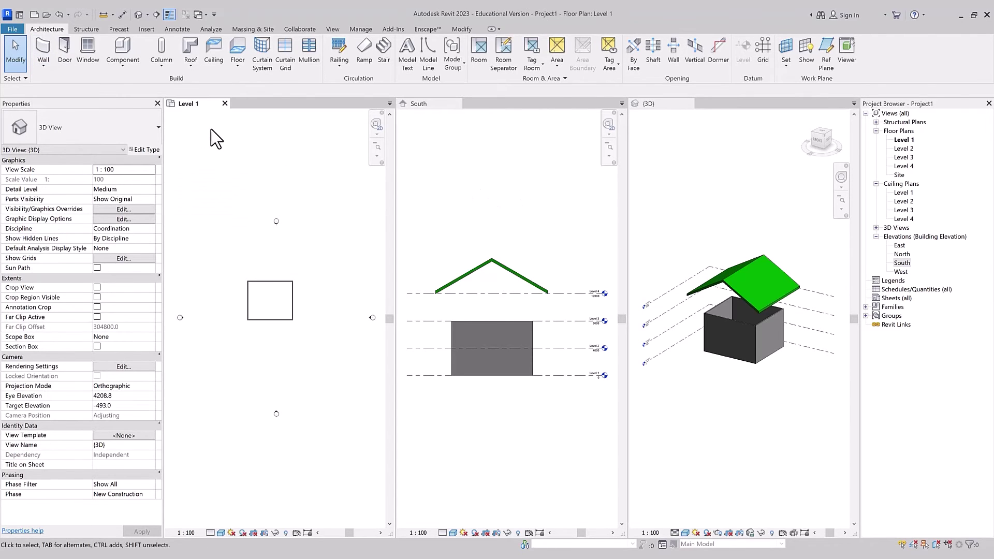
left_click(36, 70)
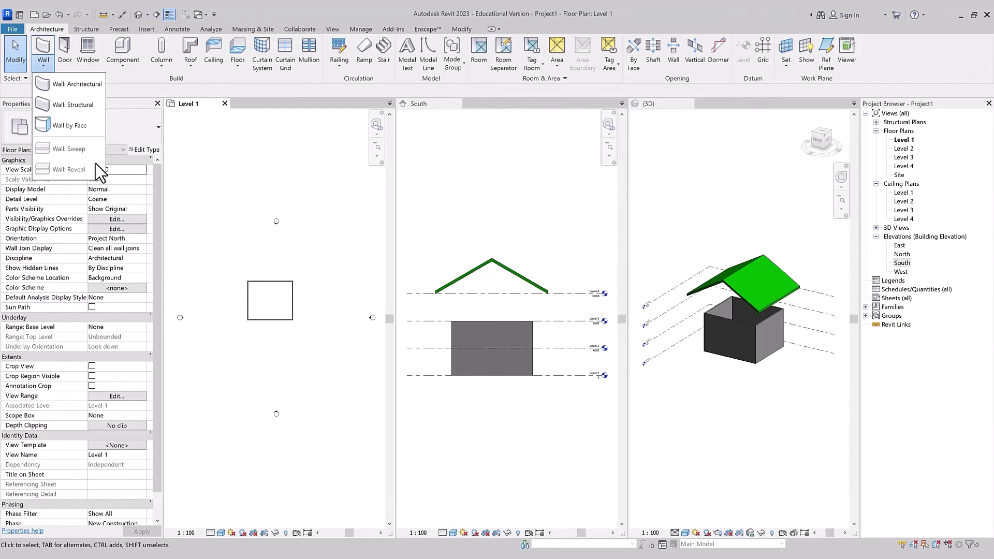
left_click(507, 183)
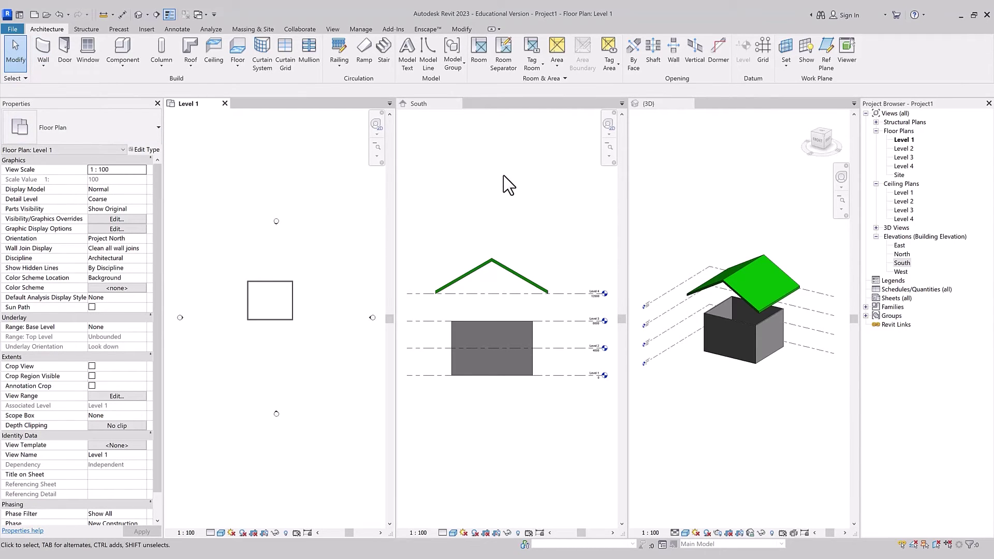
left_click(500, 181)
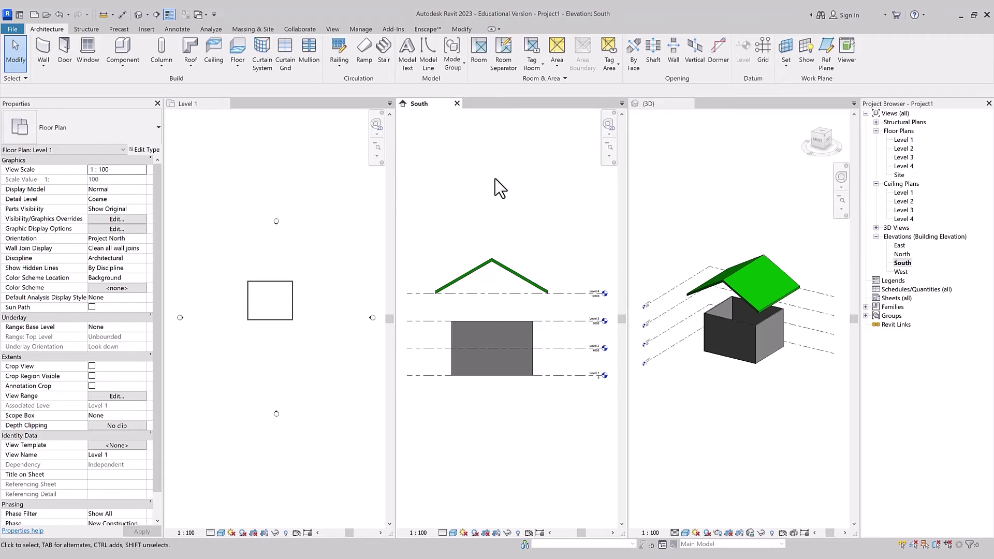
left_click(671, 220)
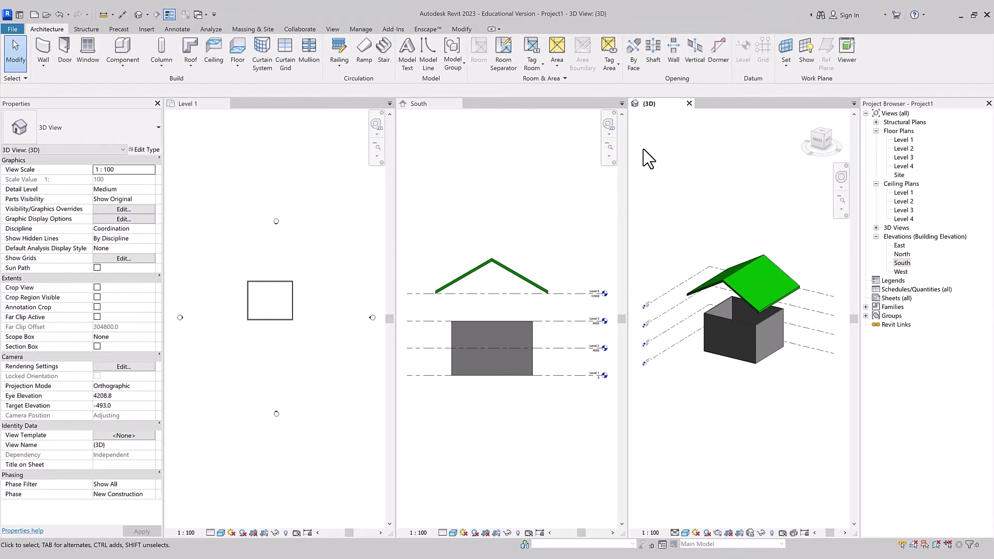
left_click(43, 68)
- Place a horizontal Cornice wall sweep on the front and side walls of the box
left_click(70, 150)
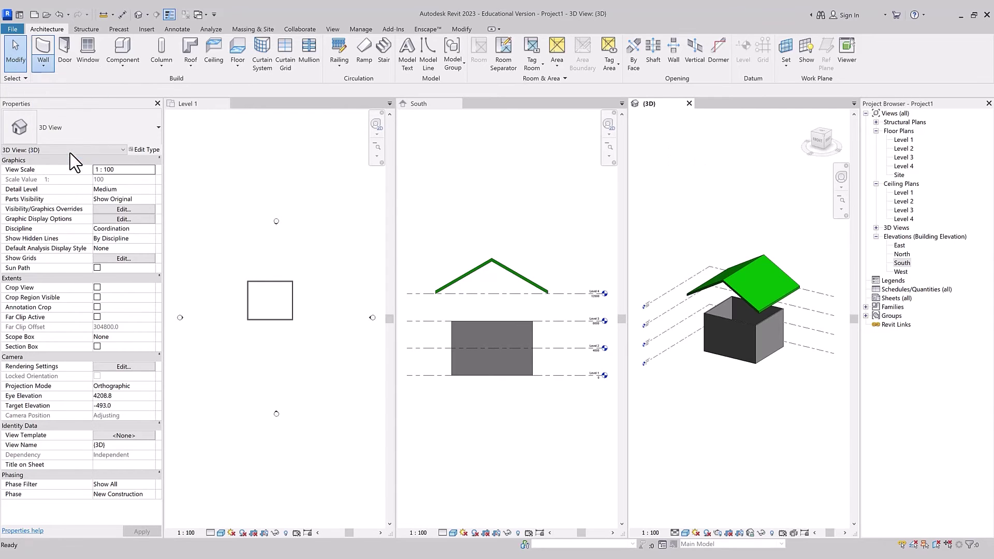
left_click(105, 140)
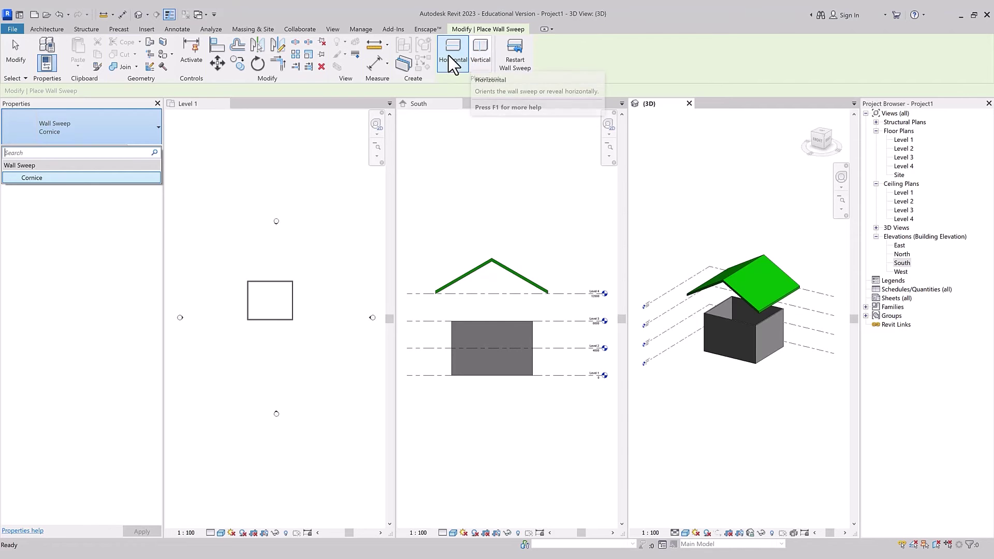
scroll(752, 336, "up", 2)
scroll(749, 334, "up", 3)
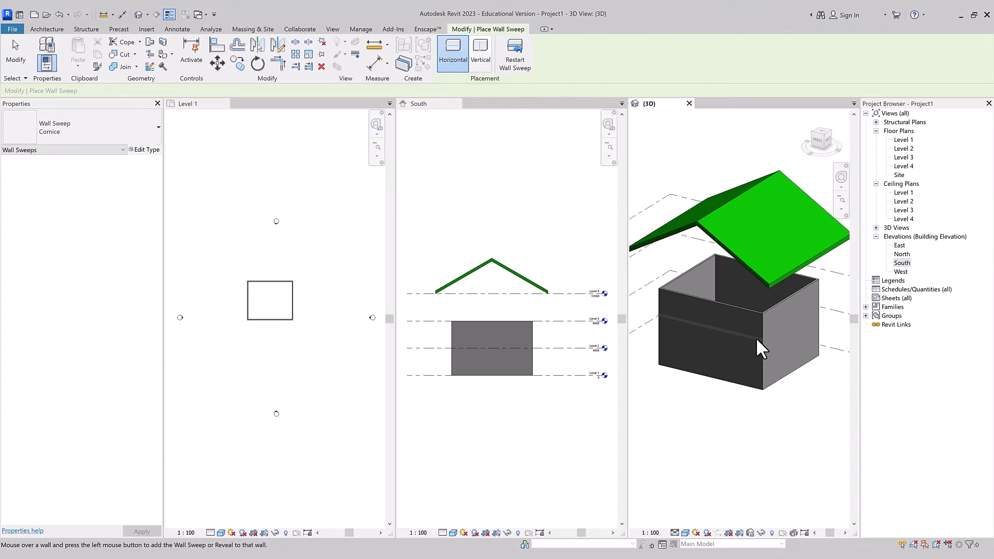
left_click(755, 338)
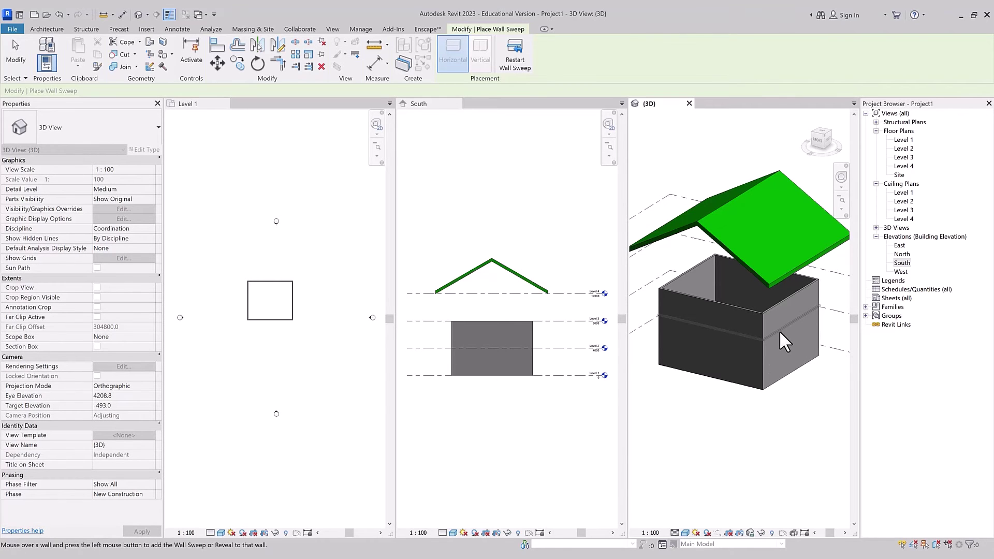
left_click(779, 333)
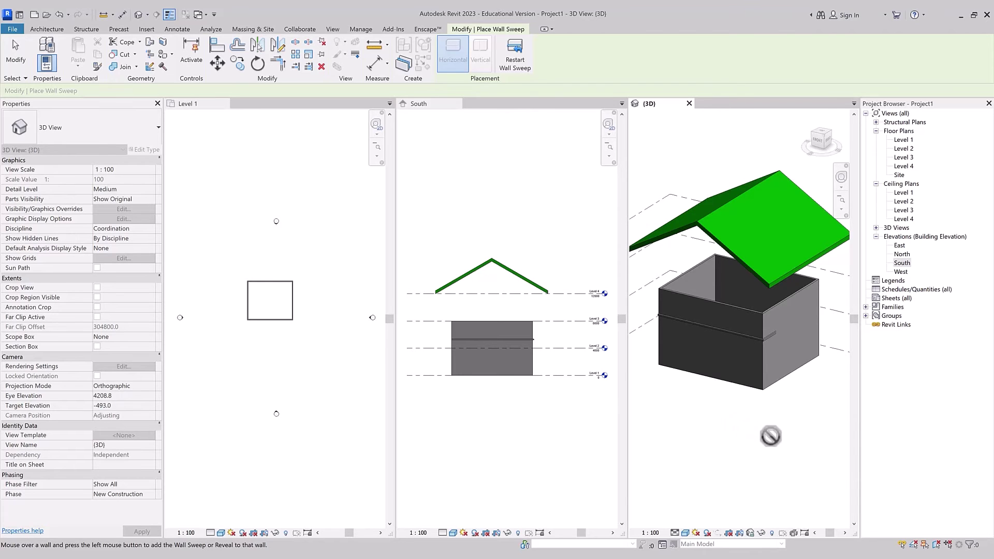
key("Escape")
key("Escape")
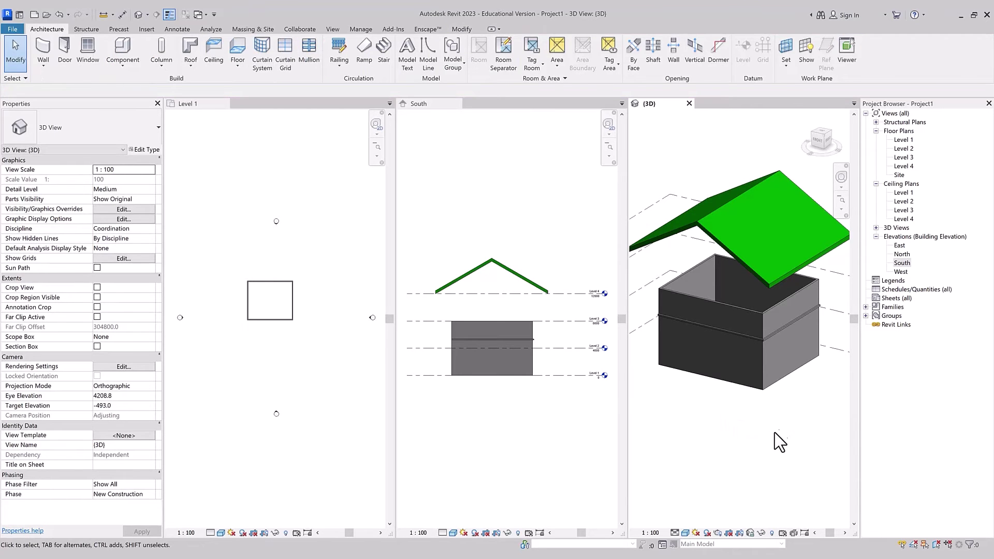
- Extend the Cornice sweep onto the right wall, keeping the front wall, for 34000 total length
middle_click_drag(772, 443, 779, 319, "shift")
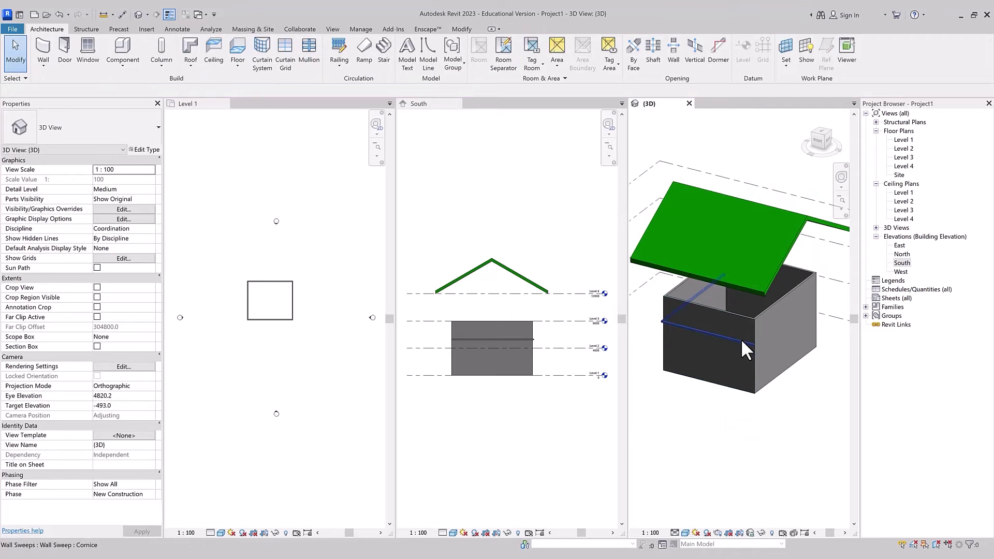
left_click(741, 340)
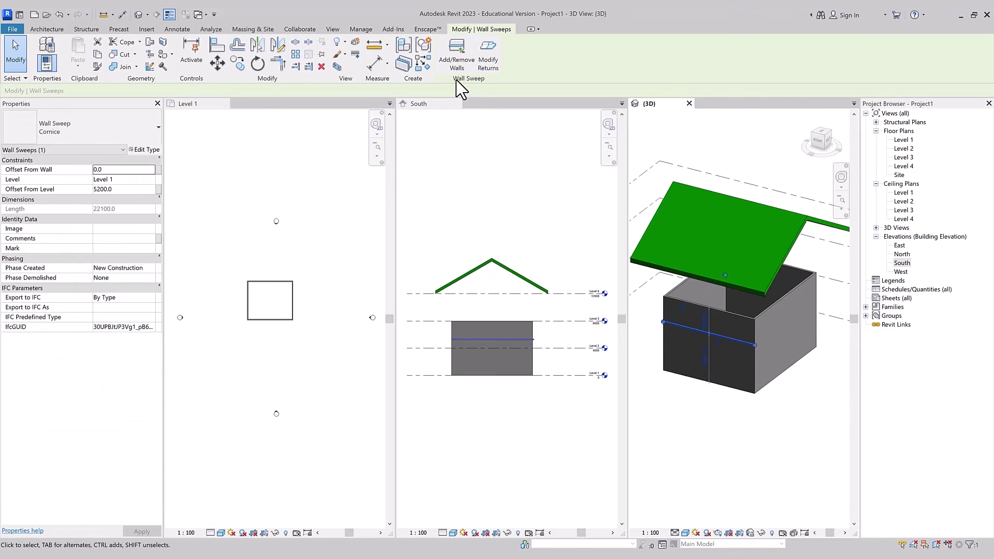
left_click(457, 52)
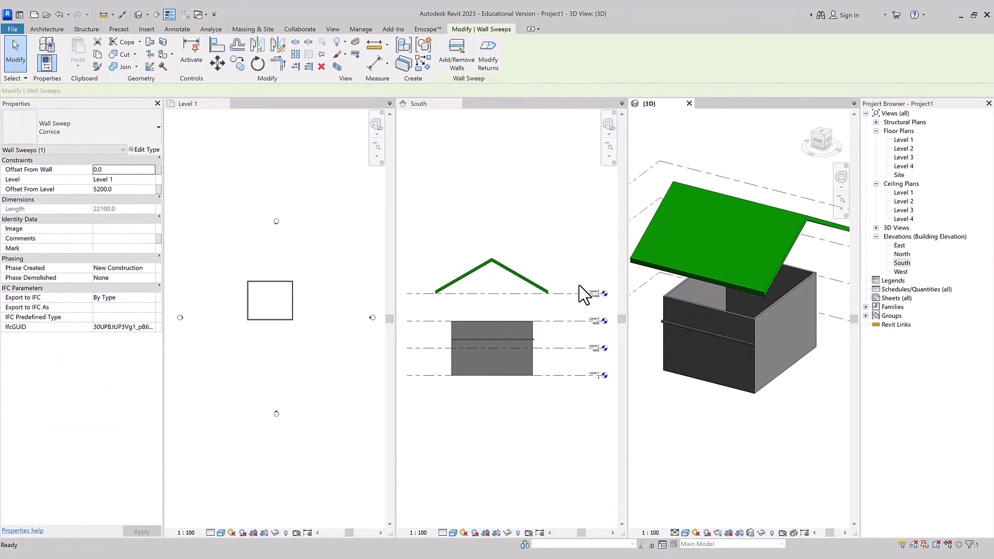
left_click(760, 309)
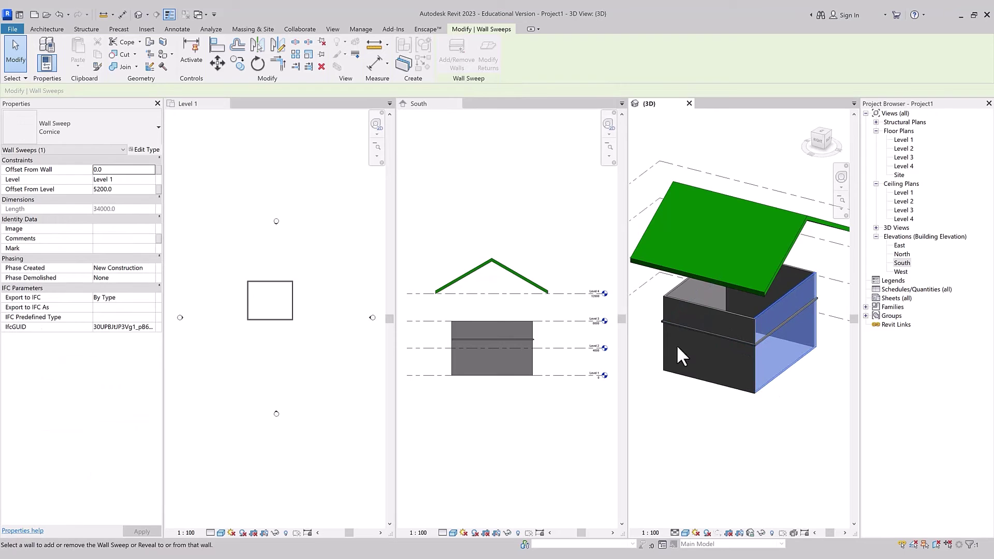
left_click(723, 312)
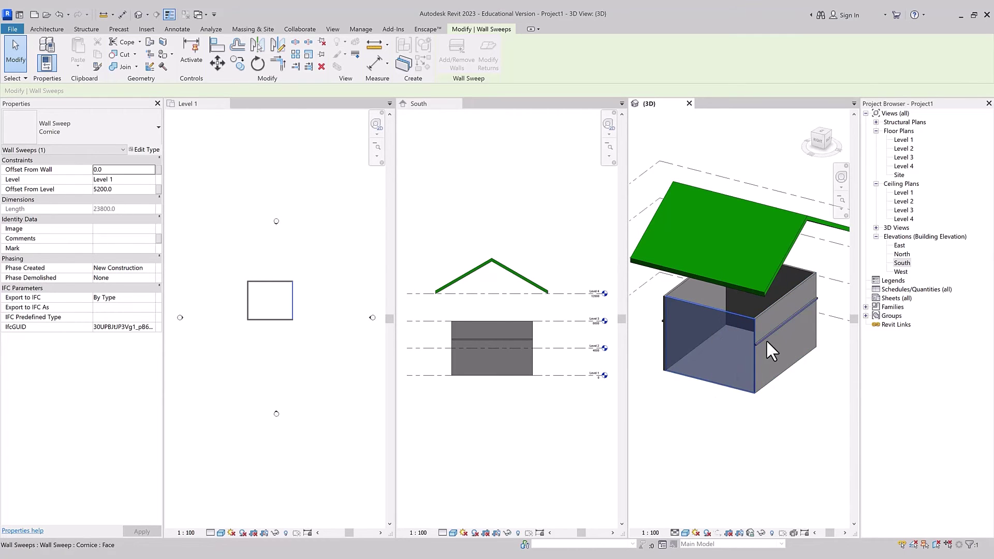
left_click(728, 314)
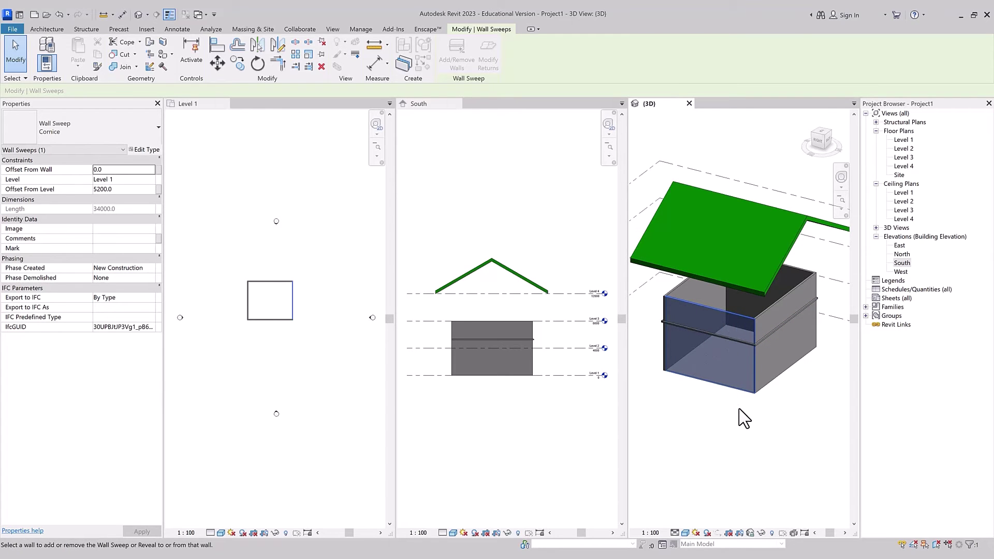
key("Escape")
- Place a vertical Reveal, 8000 long, down the front wall and select it
left_click(43, 66)
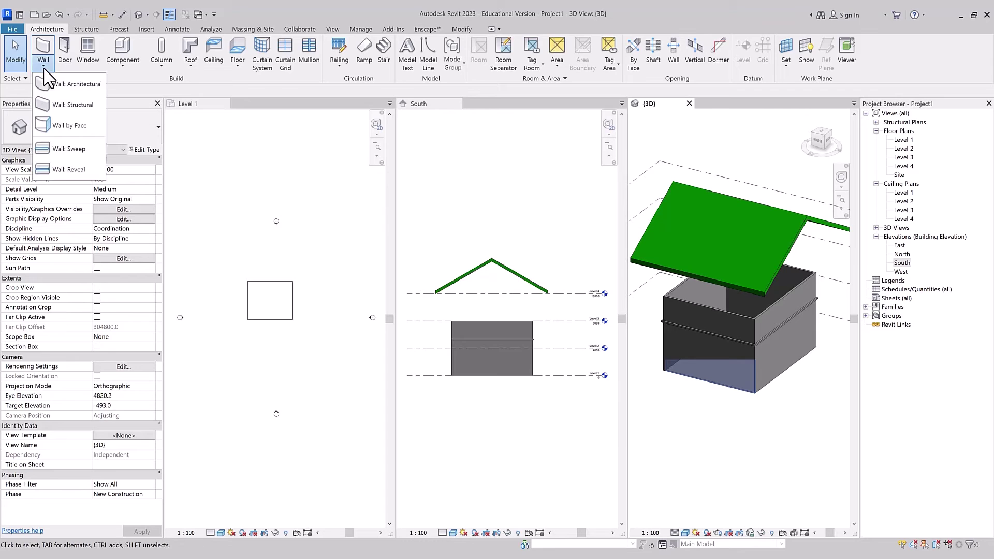
left_click(68, 170)
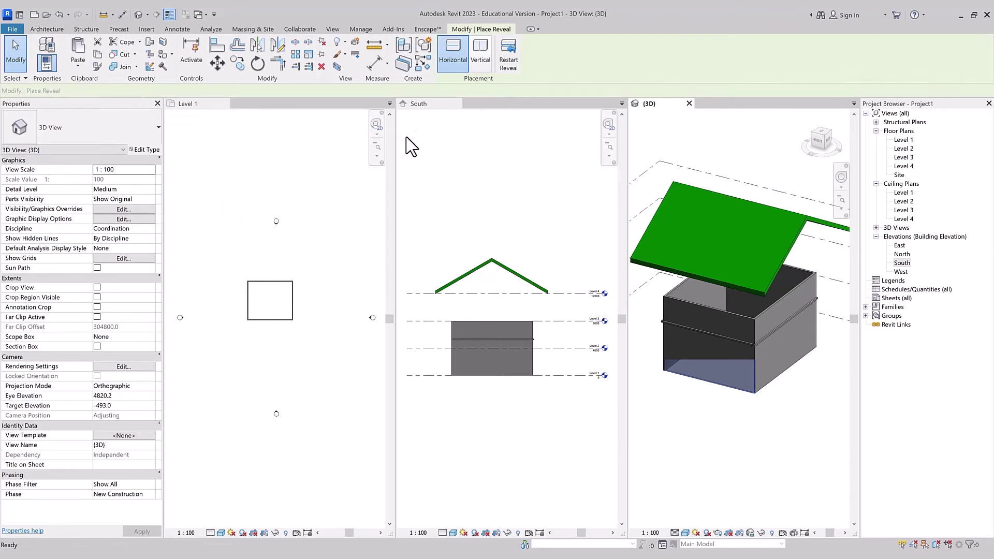
left_click(480, 54)
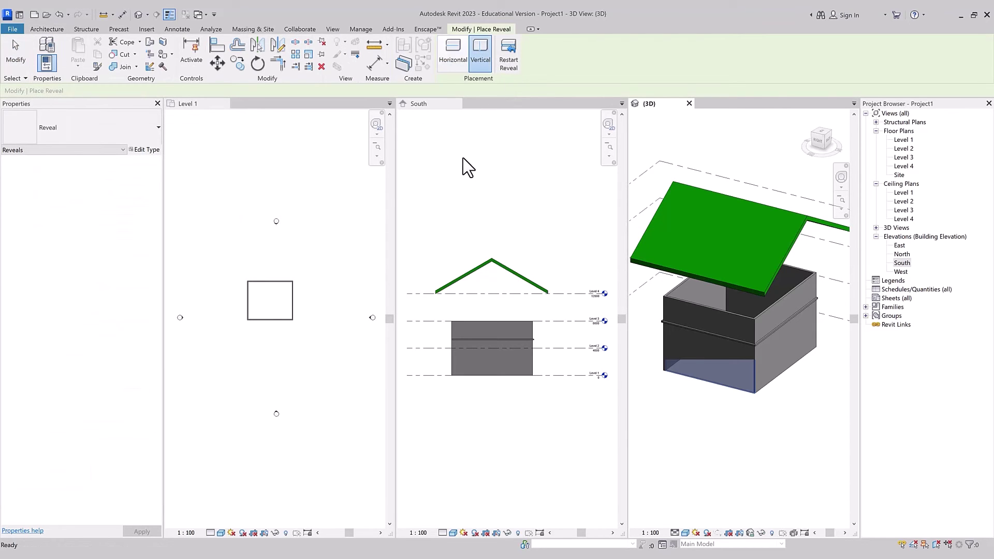
left_click(694, 311)
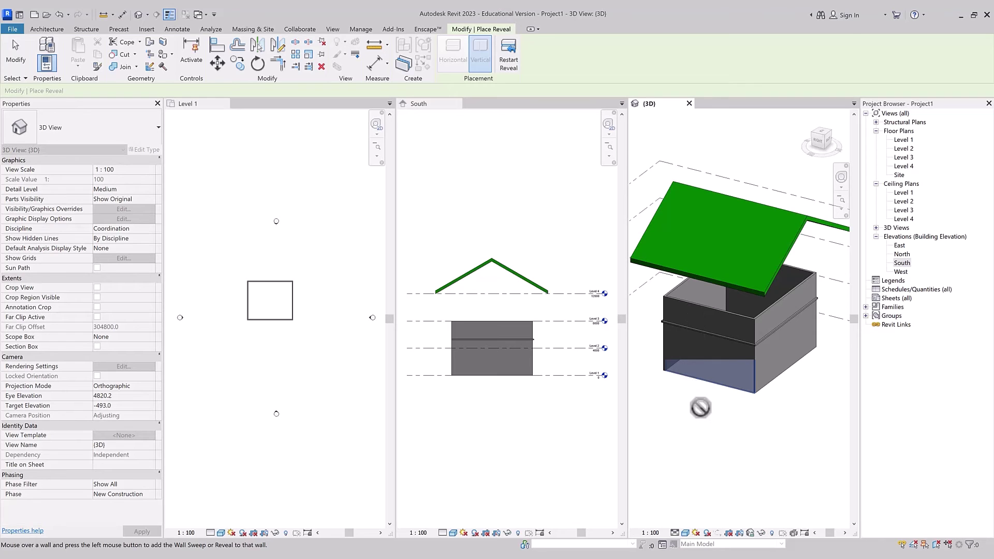
key("Escape")
scroll(707, 376, "up", 2)
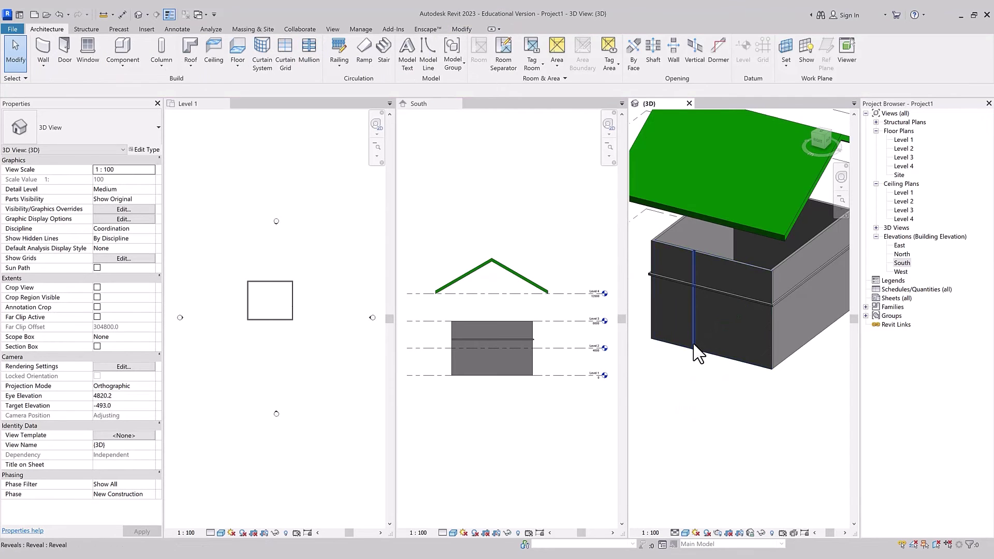
left_click(693, 363)
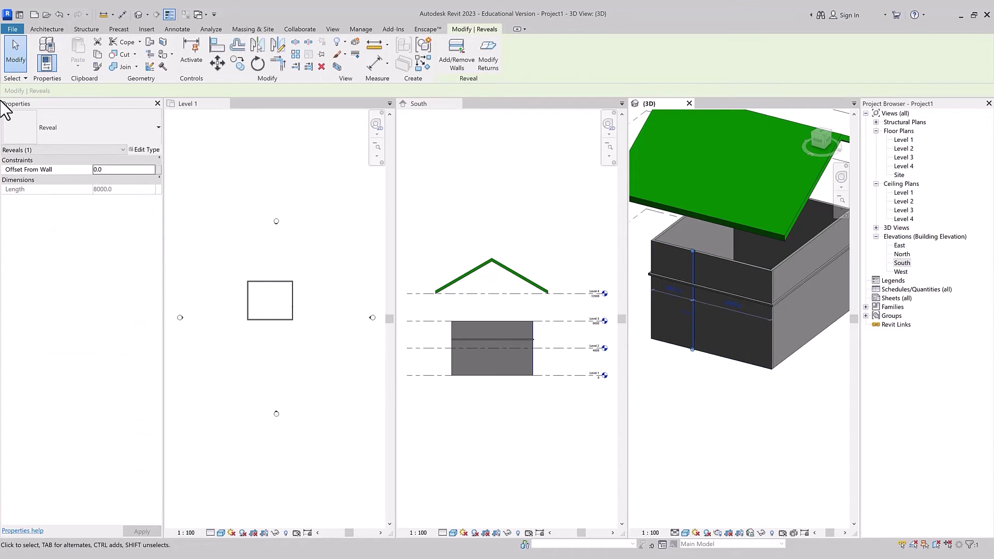
- Review the reveal type's Profile options, keep it at Default, and confirm the type settings
left_click(139, 150)
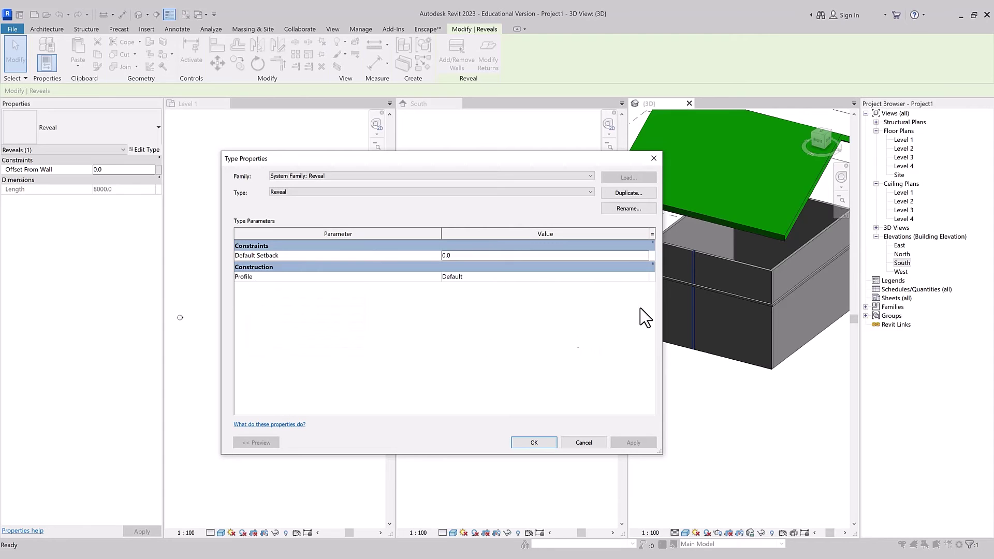
left_click(620, 276)
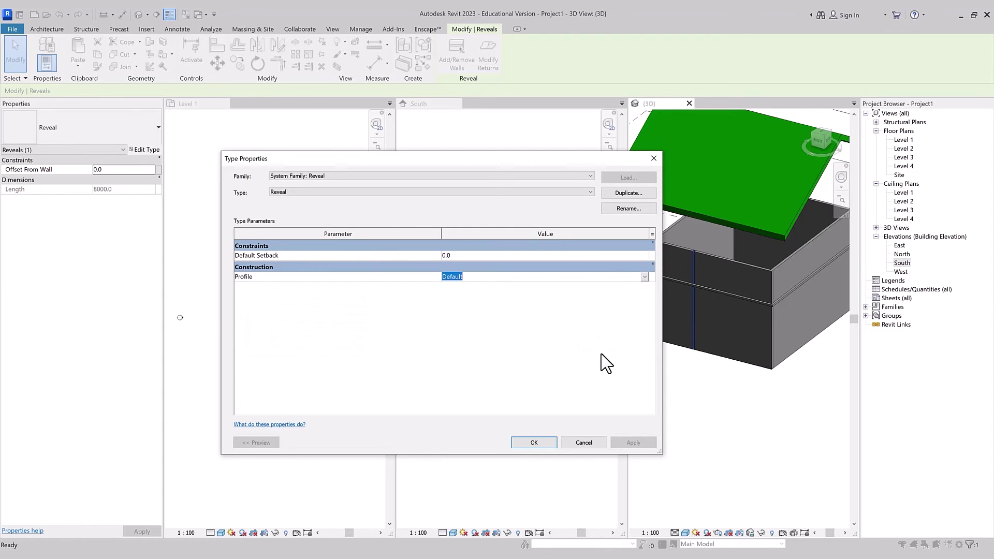
left_click(645, 277)
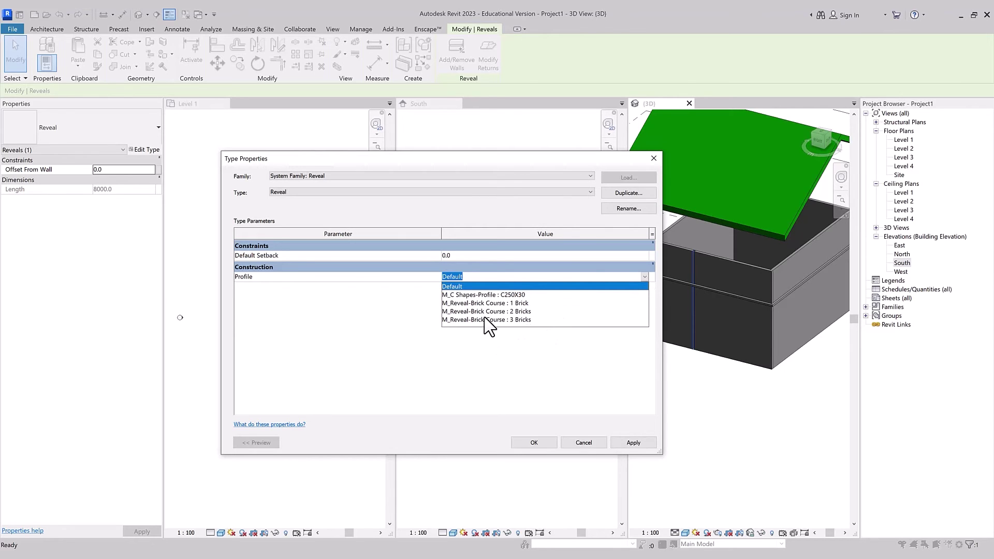
left_click(411, 349)
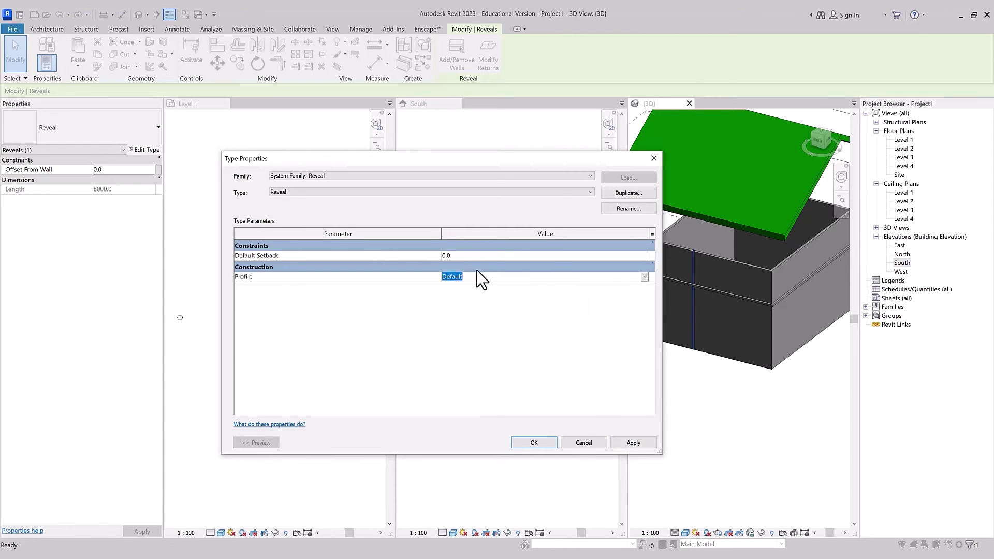
left_click(533, 443)
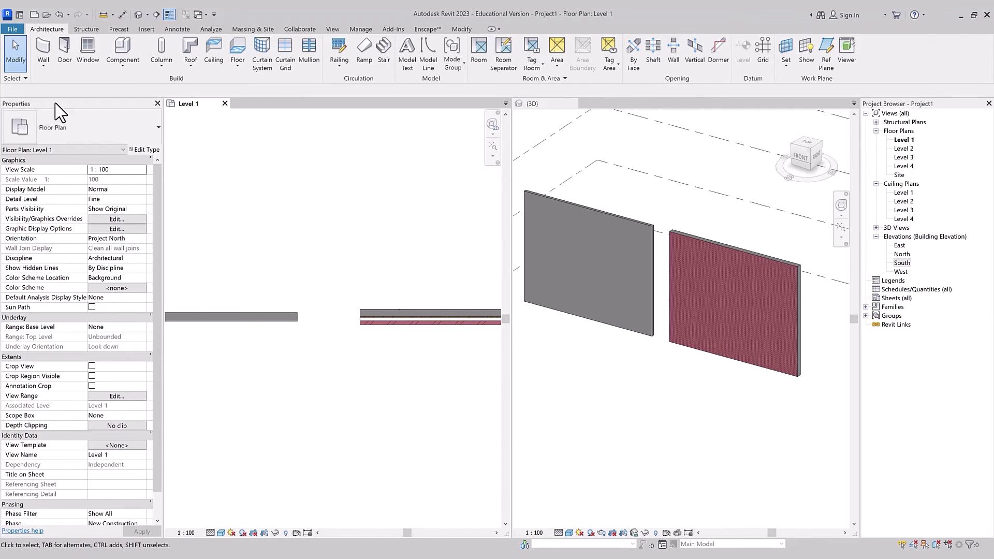
left_click(43, 48)
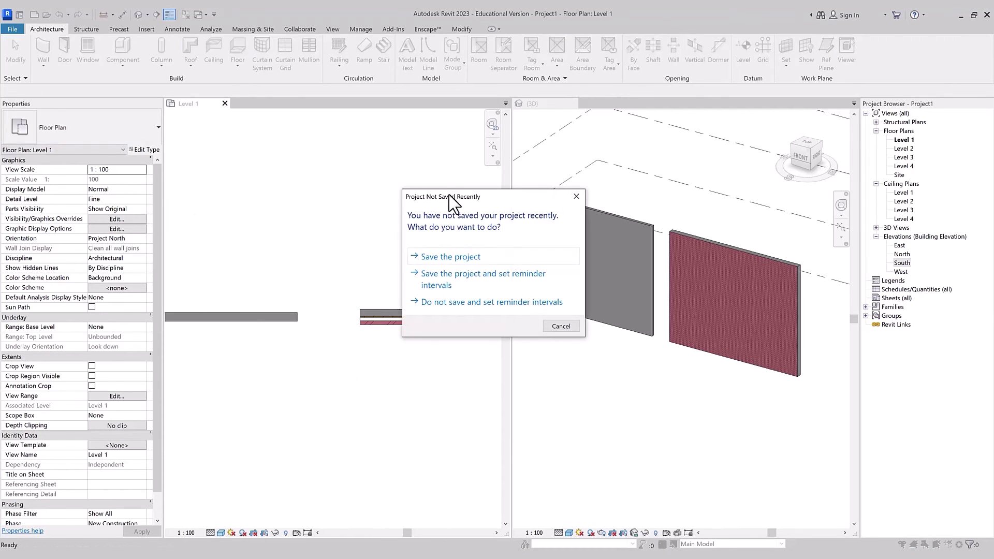
left_click(573, 198)
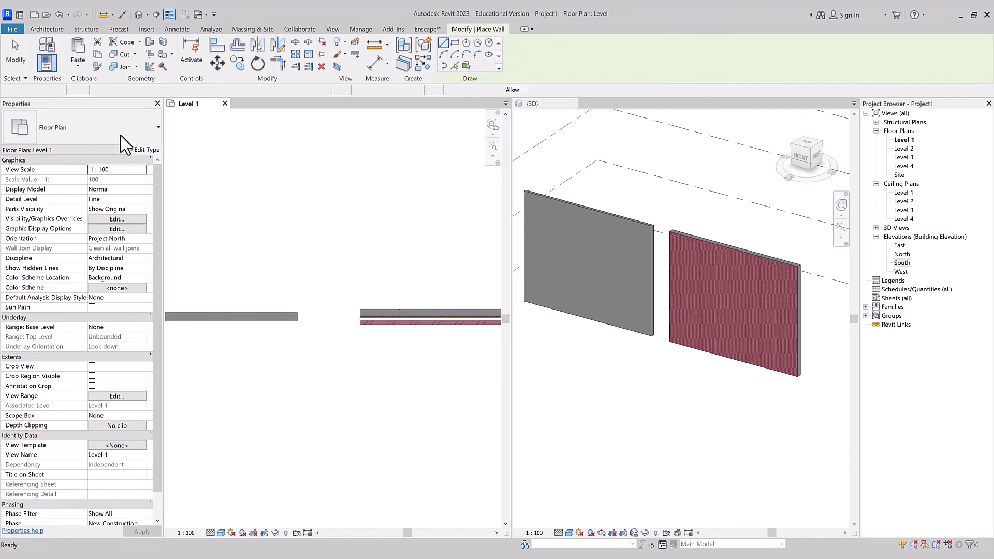
left_click(83, 129)
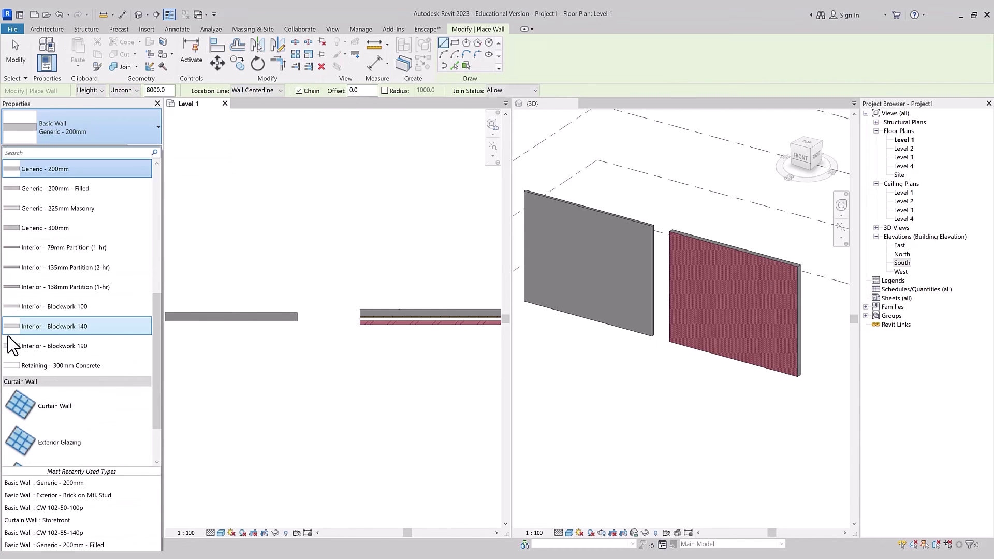
scroll(16, 230, "up", 3)
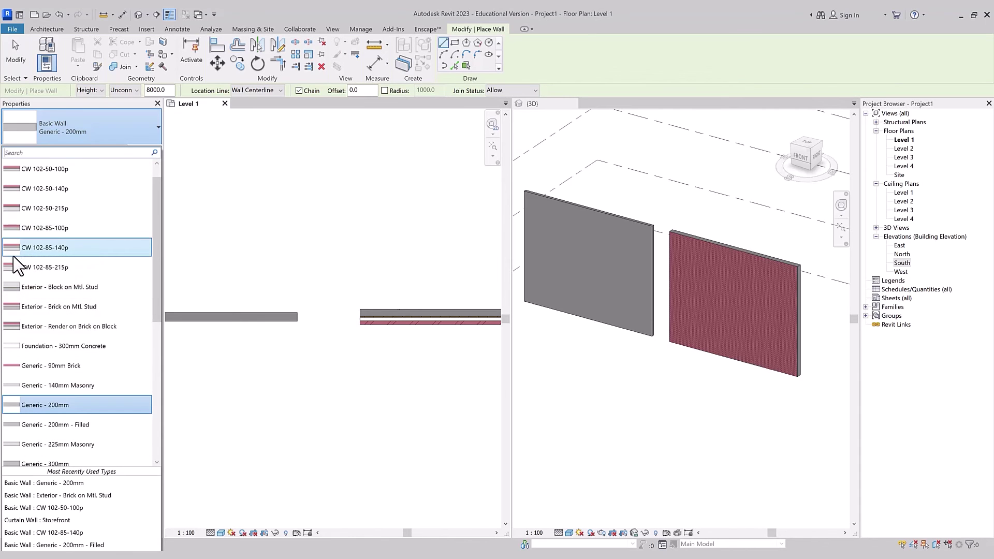
left_click(213, 263)
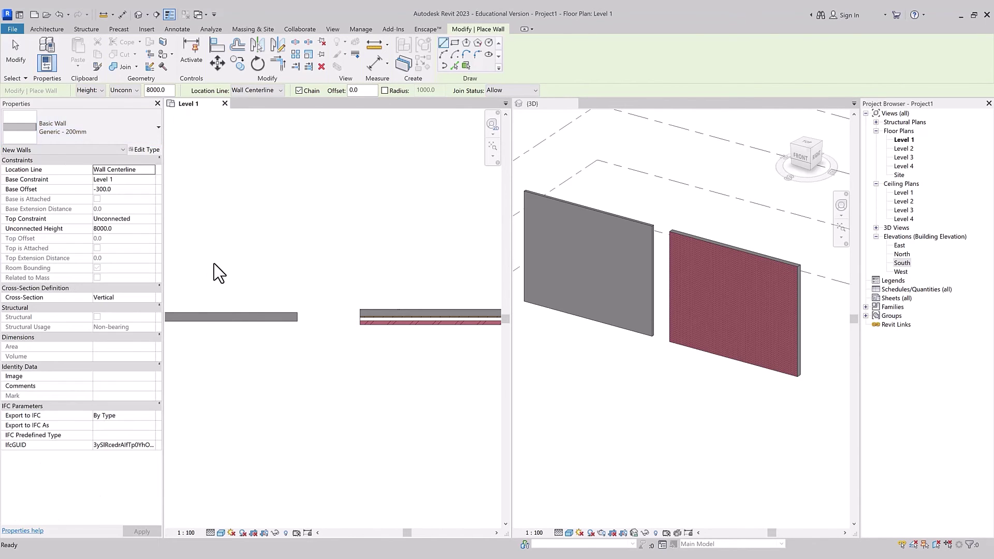
key("Escape")
key("Escape")
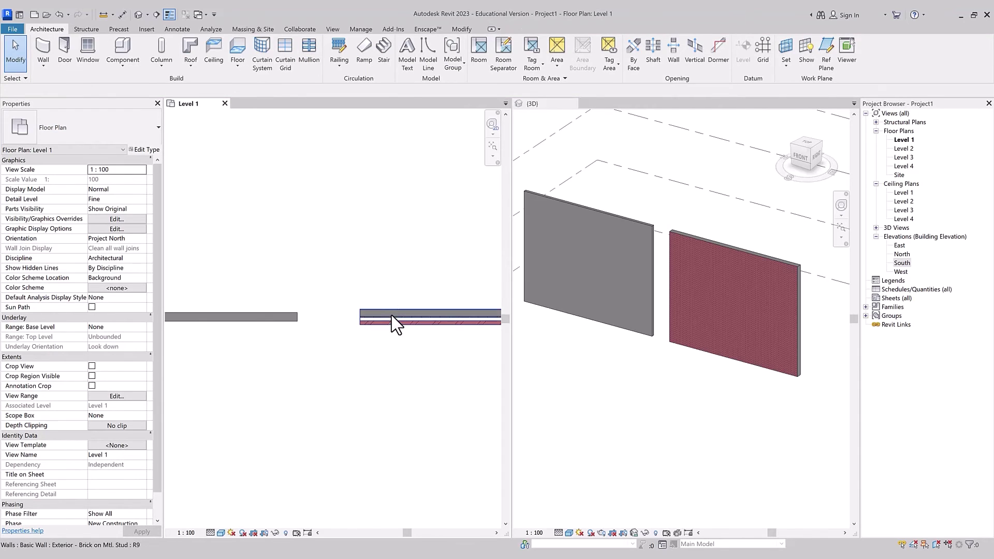
left_click(210, 533)
left_click(211, 532)
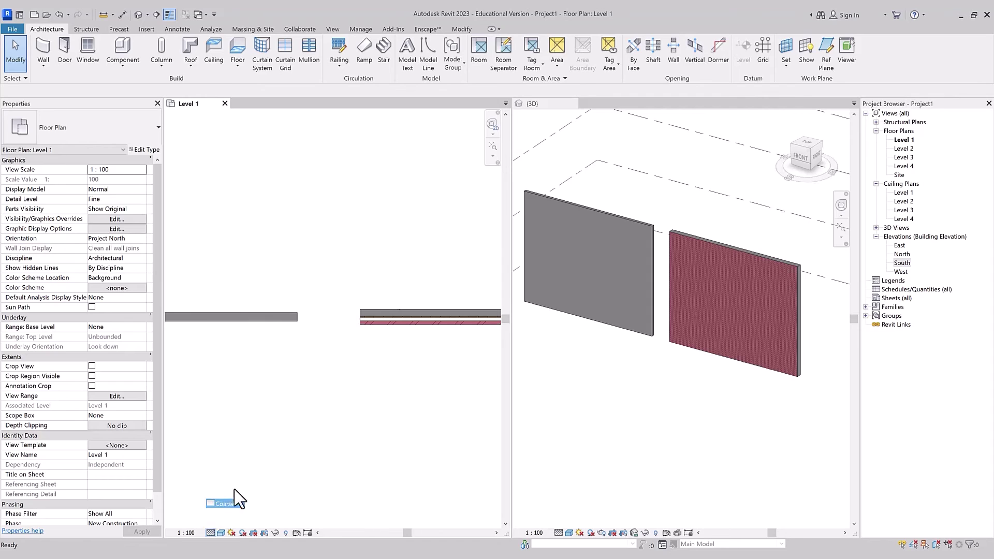
left_click(231, 494)
left_click(211, 532)
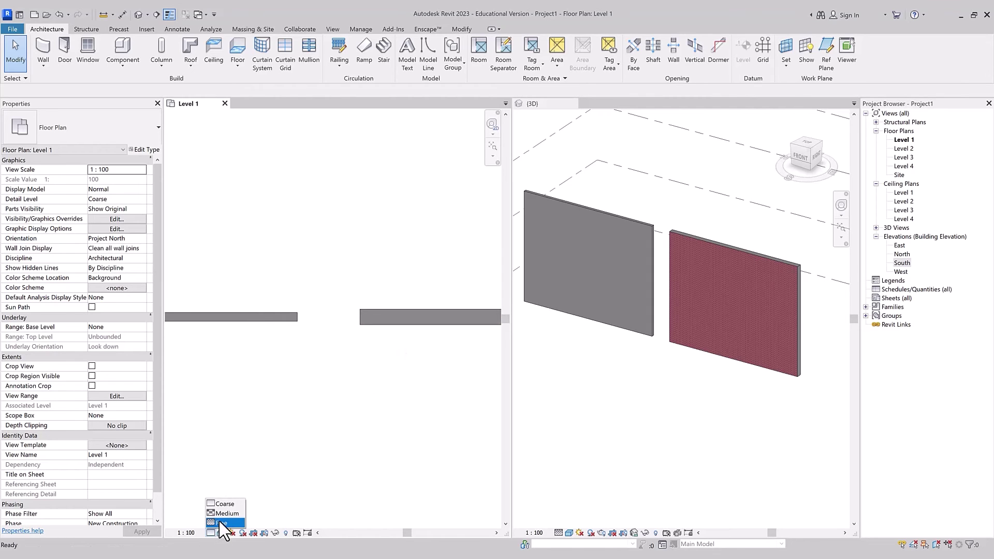
left_click(290, 318)
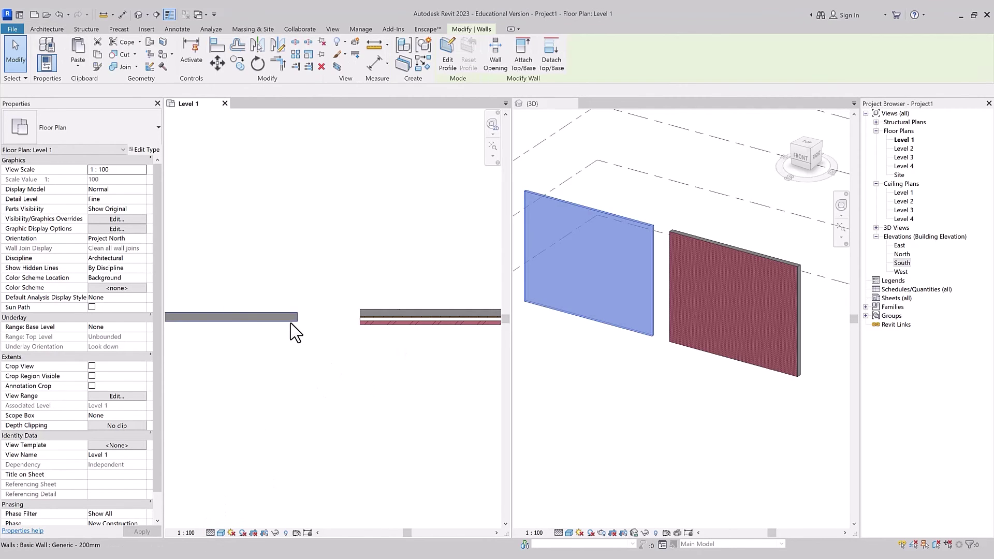
- Duplicate Generic - 200mm as a new 'Wall Structure' type and view its 200 structure layer
left_click(147, 149)
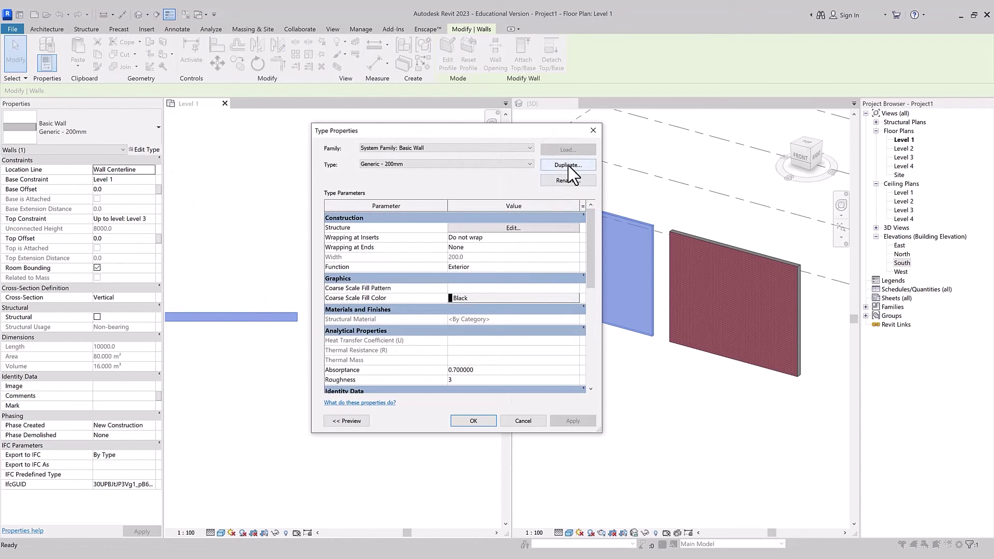
left_click(568, 165)
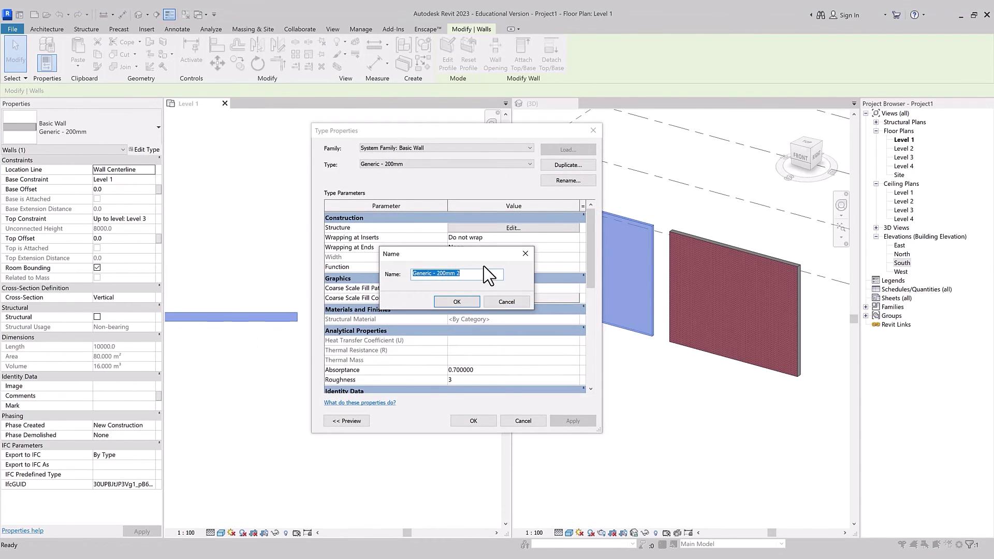
type("Wall Structure")
left_click(450, 300)
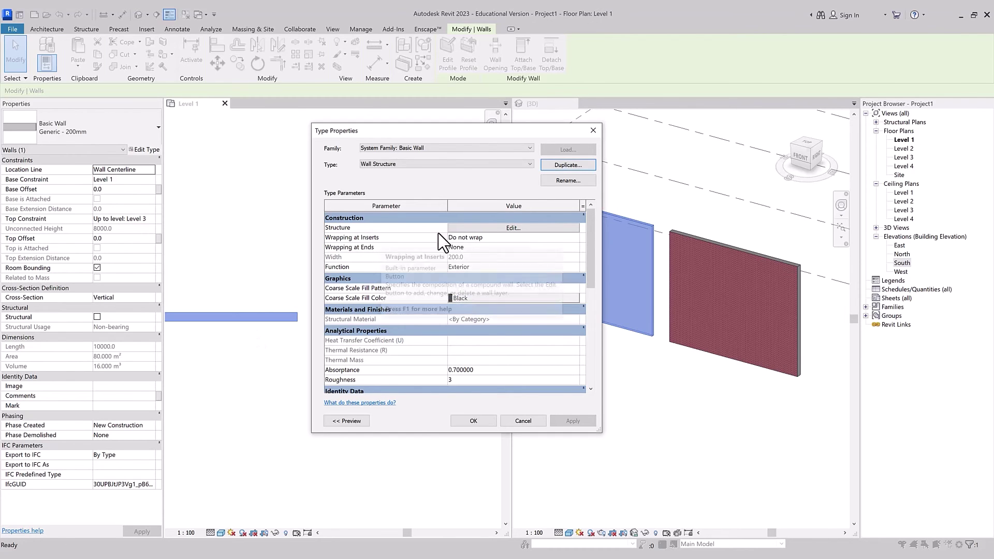
left_click(517, 229)
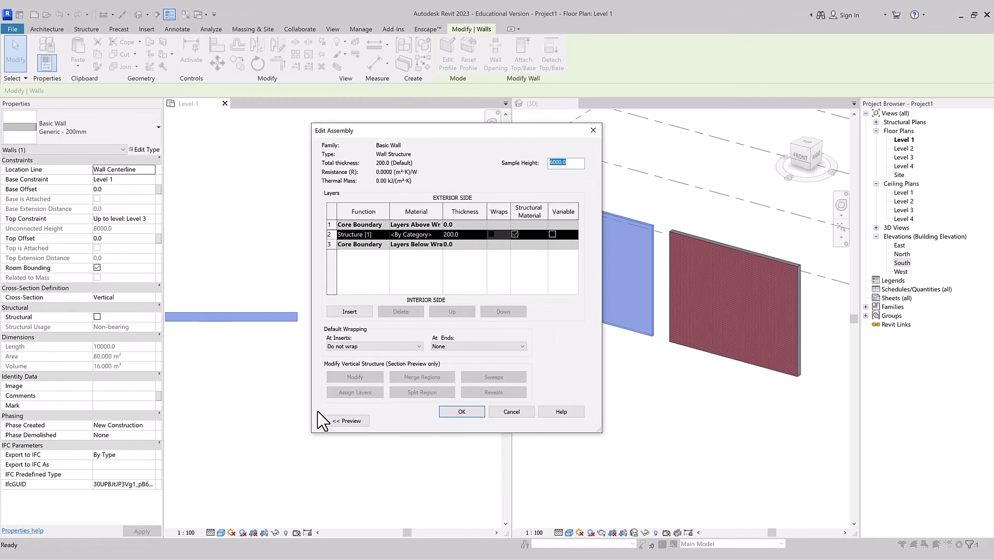
- Enlarge the Edit Assembly window and insert four new layers above the 200 mm layer
left_click_drag(310, 433, 225, 457)
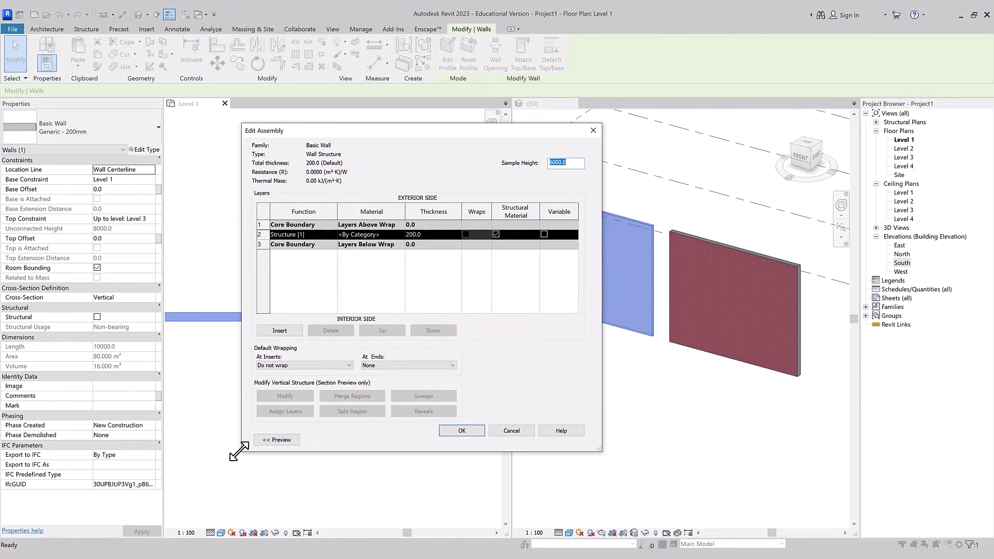
left_click_drag(600, 453, 611, 501)
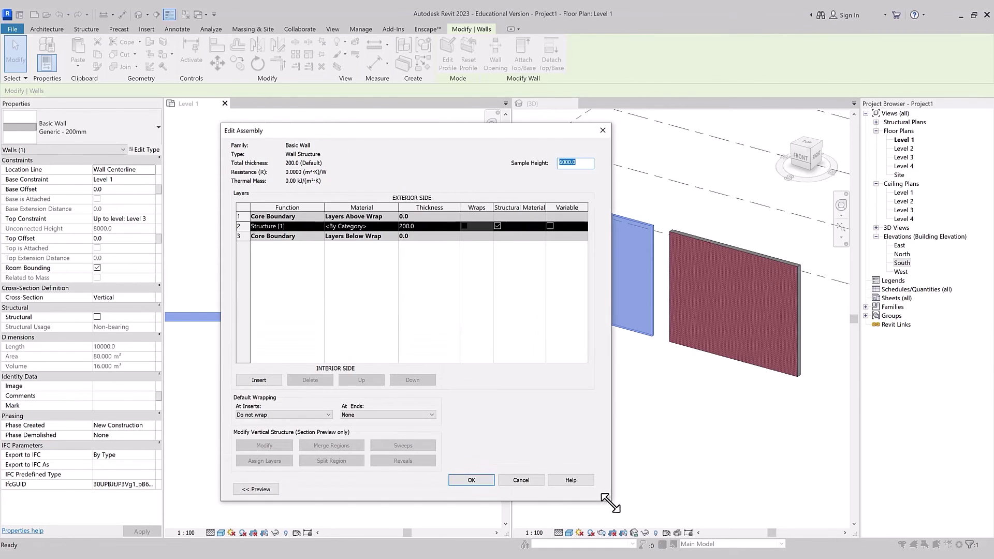
left_click_drag(397, 132, 382, 70)
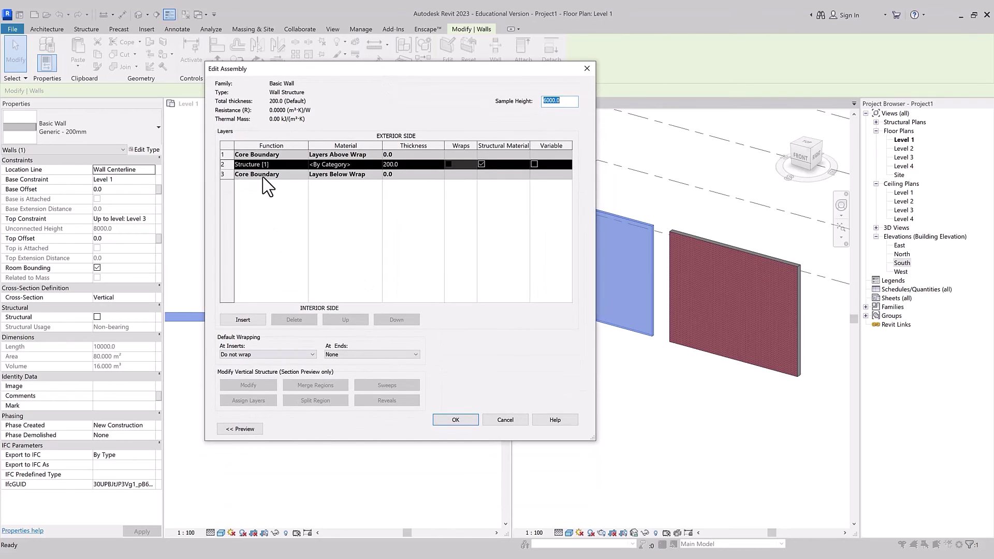
left_click(243, 320)
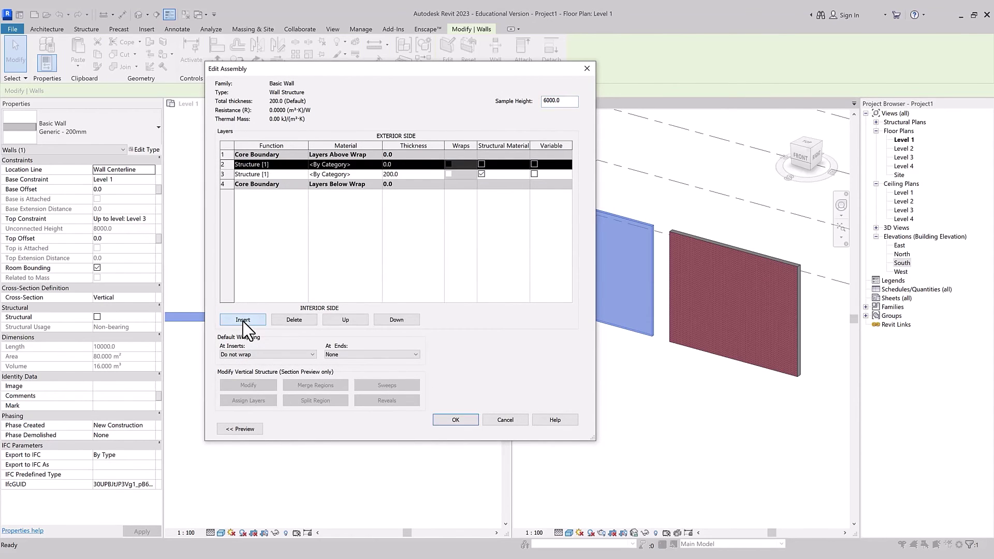
left_click(243, 319)
left_click(243, 320)
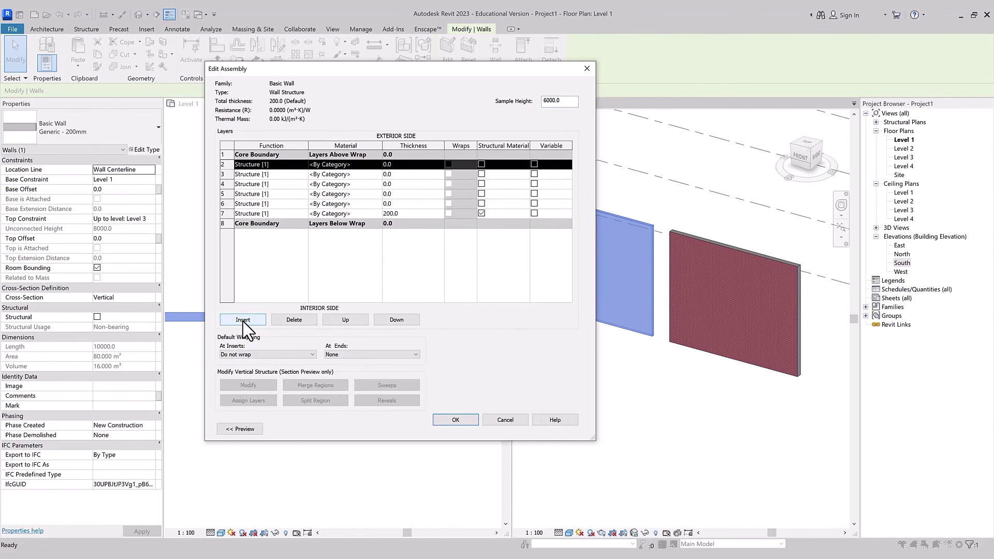
left_click(243, 319)
- Reposition layers and insert more until seven 0.0-thick Structure layers sit above the core
left_click(228, 203)
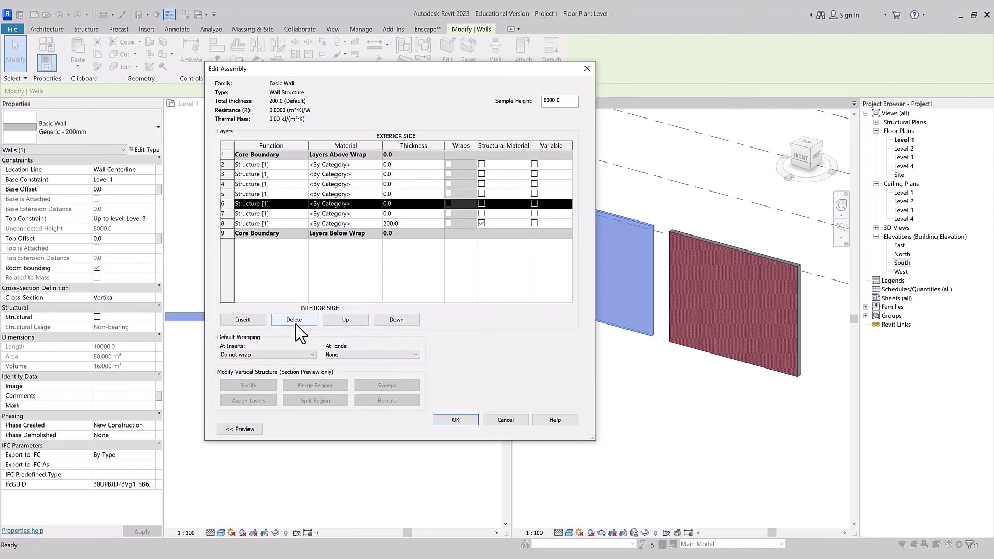
left_click(346, 319)
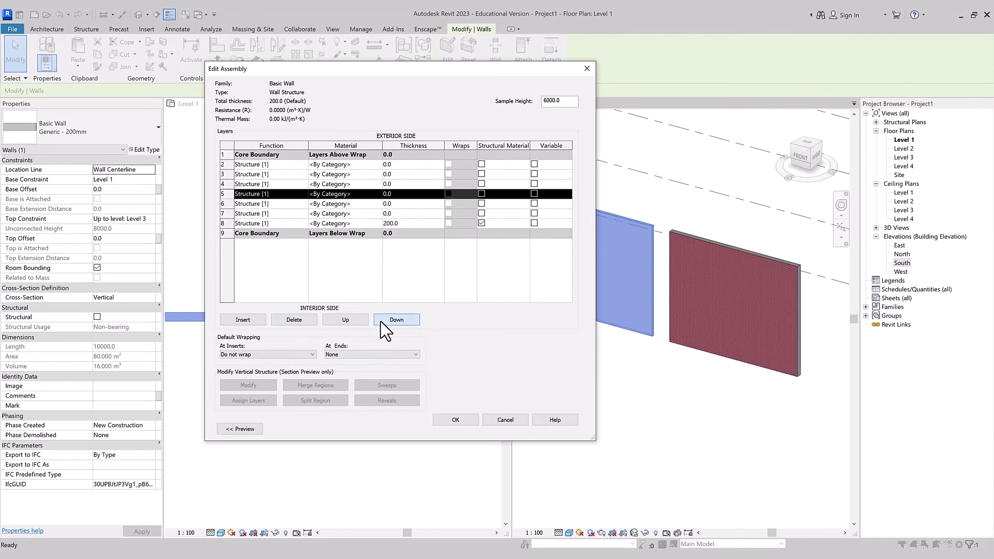
left_click(393, 321)
left_click(345, 320)
left_click(227, 214)
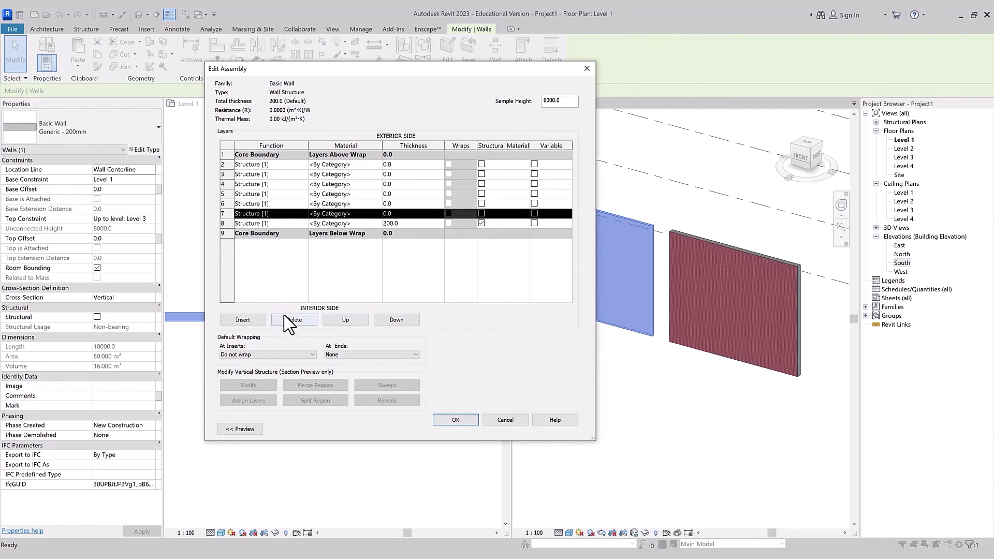
left_click(243, 320)
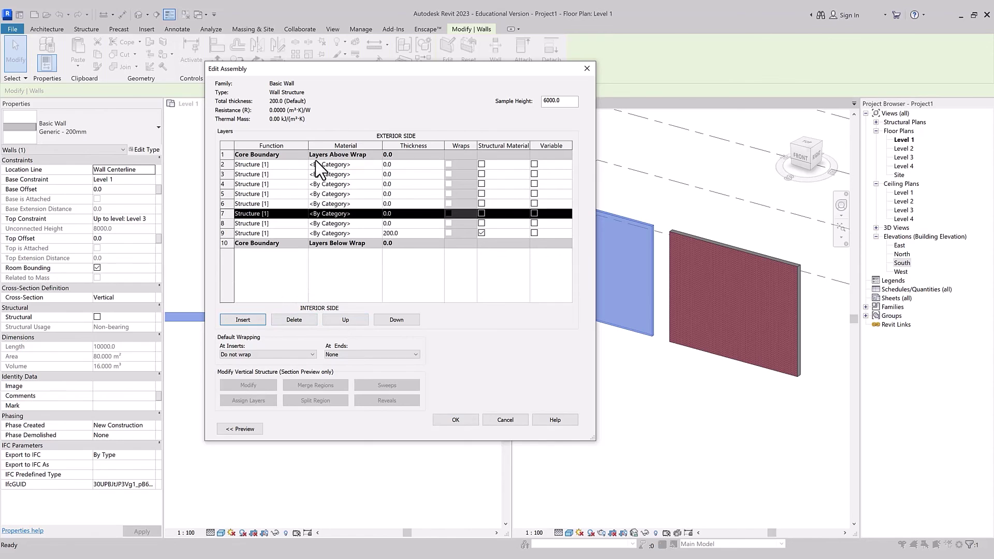
left_click(401, 164)
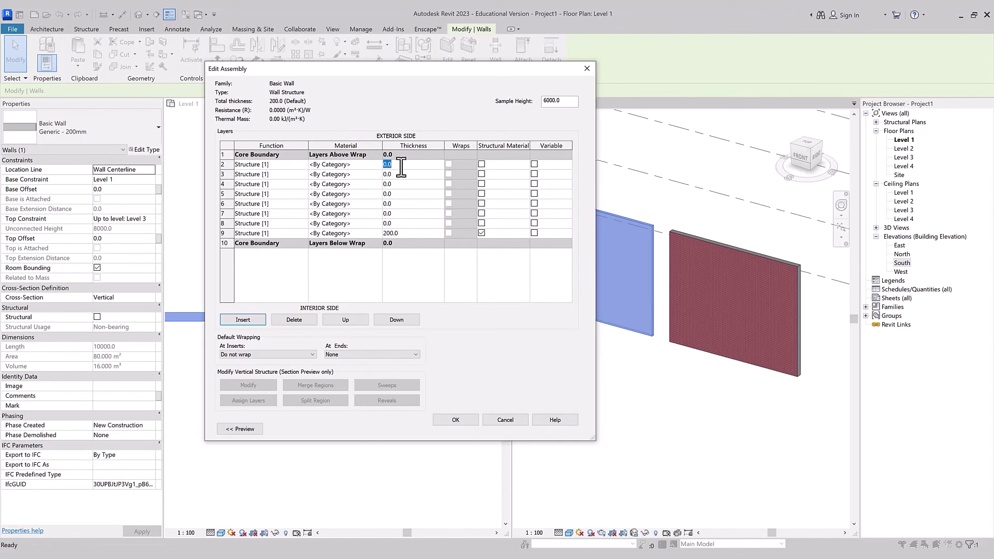
- Enter layer thicknesses 90, 79, 19 and 152, making layers 4 and 7 Membrane Layers
type("90")
left_click(402, 175)
type("79")
left_click(402, 185)
left_click(267, 184)
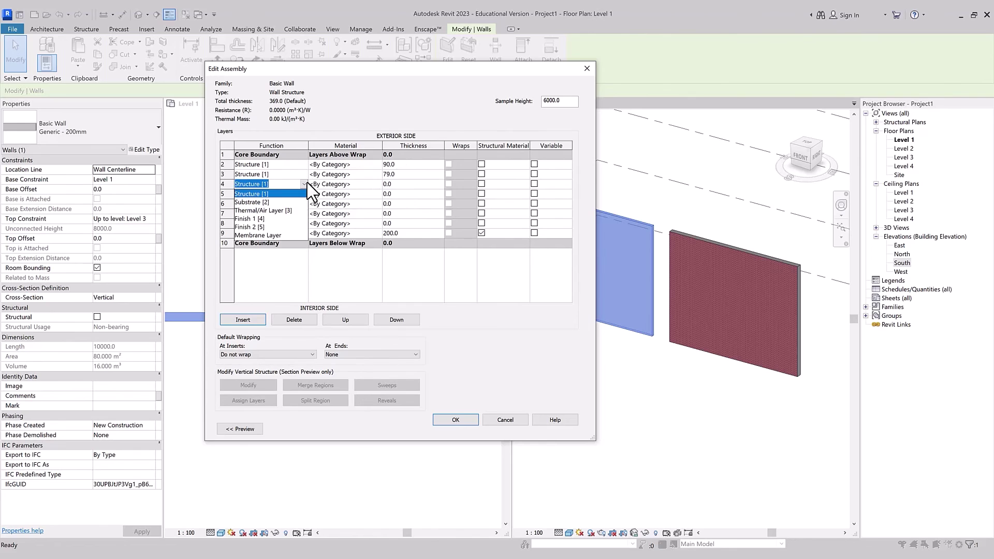
left_click(267, 236)
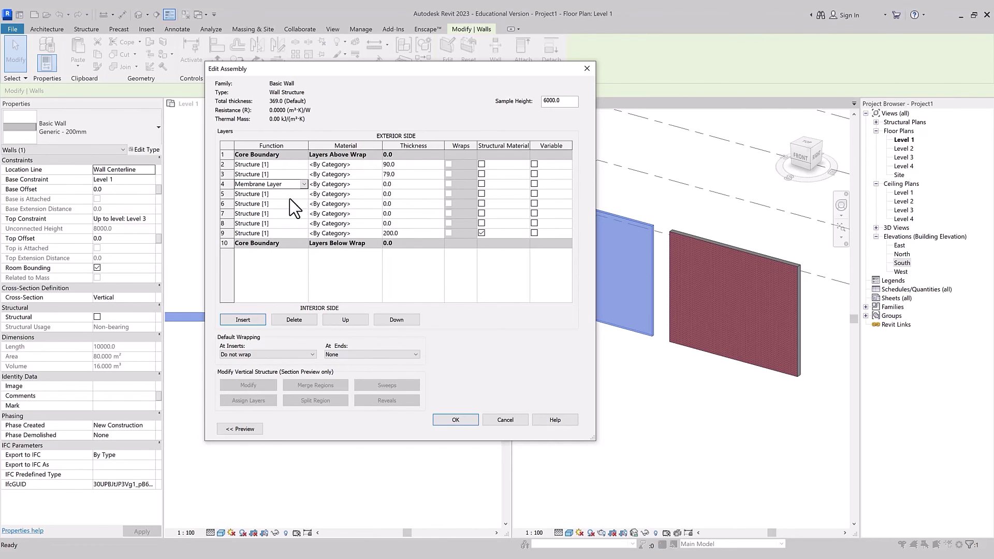
left_click(404, 194)
left_click(406, 204)
left_click(270, 213)
left_click(259, 265)
- Set layer 8 to 13 thick and delete the original 200 layer, totalling 353.0
left_click(403, 223)
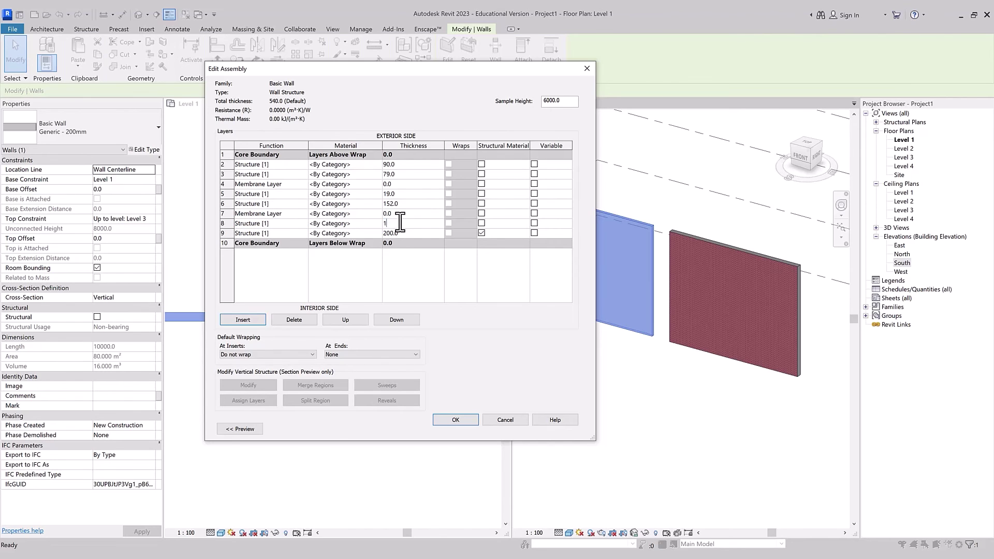
type("13")
left_click(230, 232)
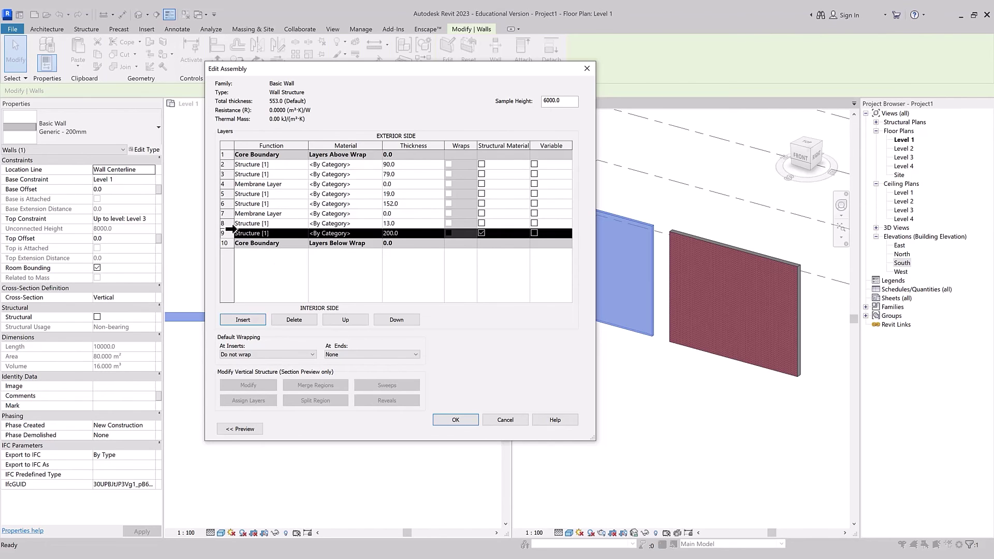
left_click(299, 321)
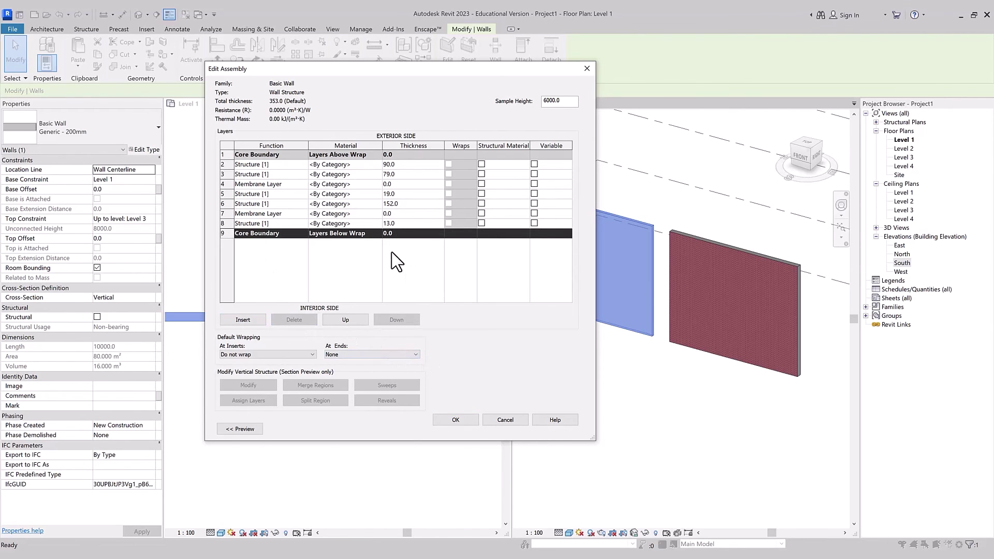
left_click(379, 164)
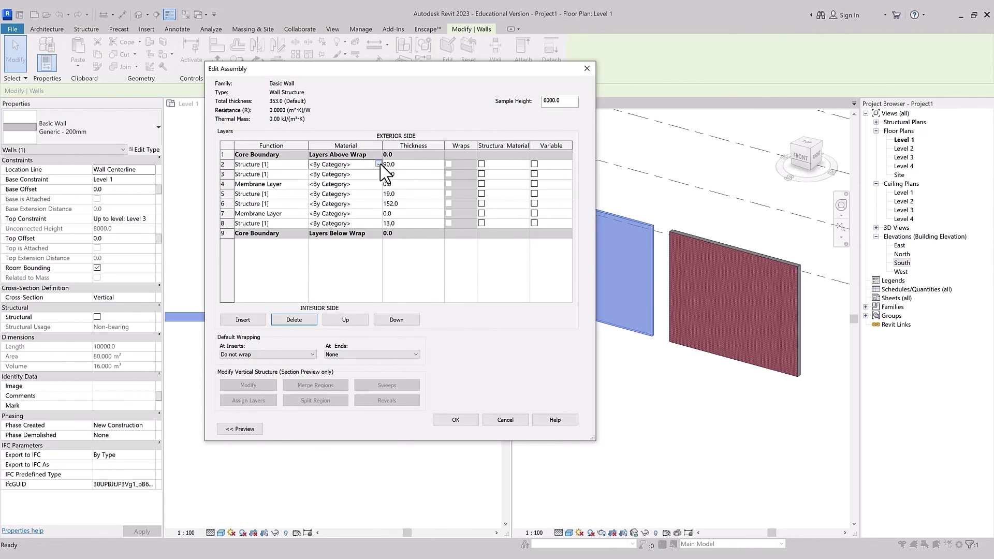
left_click(379, 164)
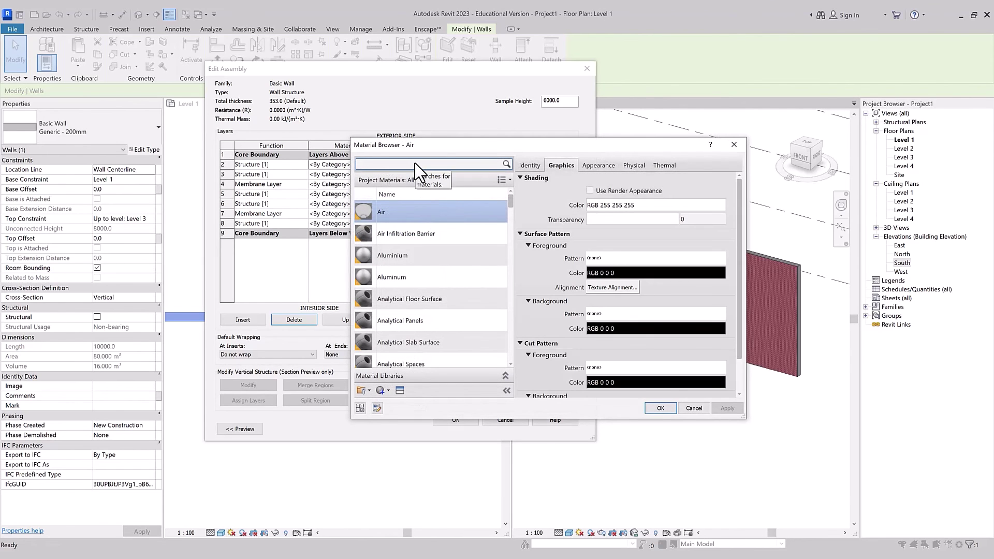
- Assign Brick, Common, Air and Air Infiltration Barrier materials to the outer layers
type("brick")
key("Return")
left_click(375, 175)
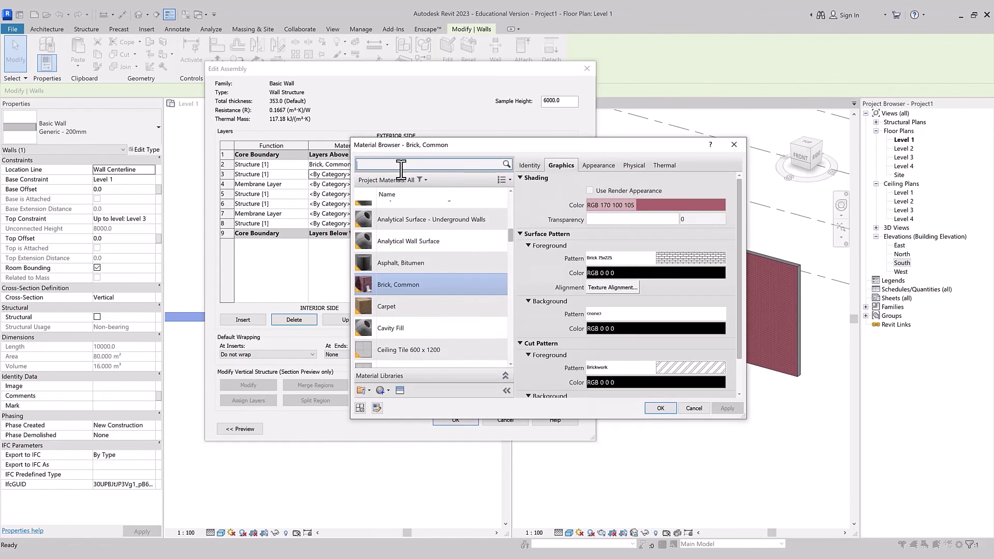
type("air")
key("Return")
left_click(378, 184)
key("Return")
left_click(379, 193)
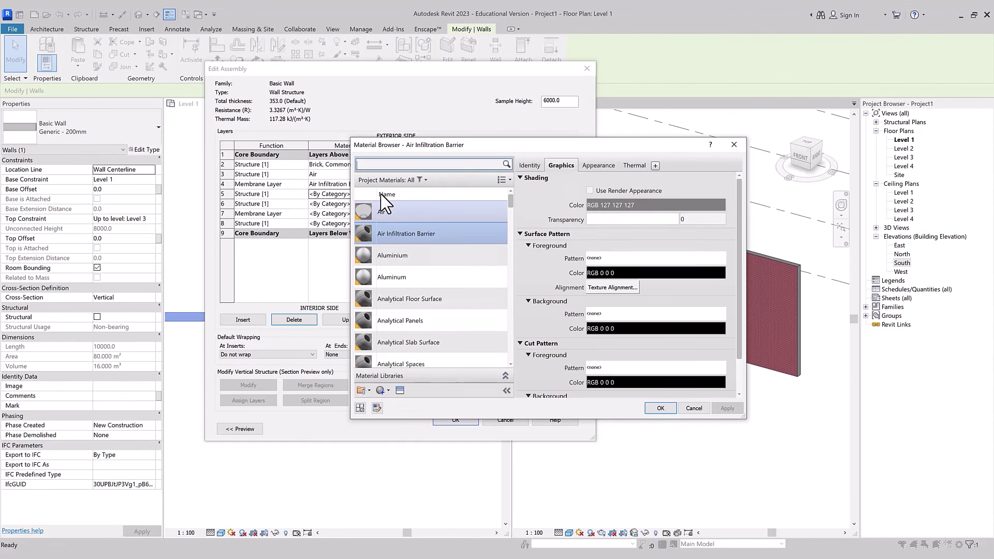
- Assign Plywood, Sheathing, Metal Stud Layer, Vapour Retarder and Gypsum Wall Board to the remaining layers
left_click(430, 164)
type("plywood")
key("Return")
left_click(379, 203)
type("metal")
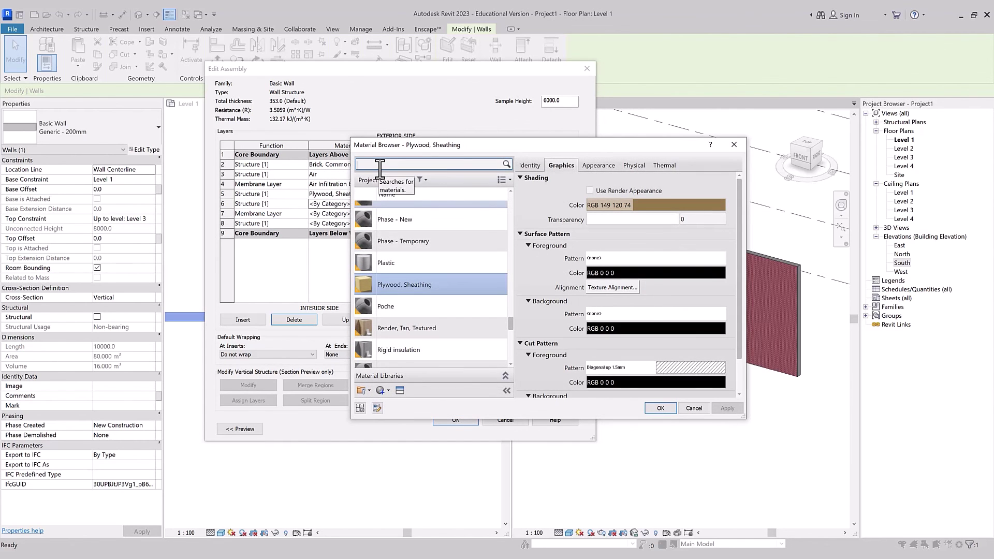
key("Return")
left_click(378, 214)
type("VA")
key("Return")
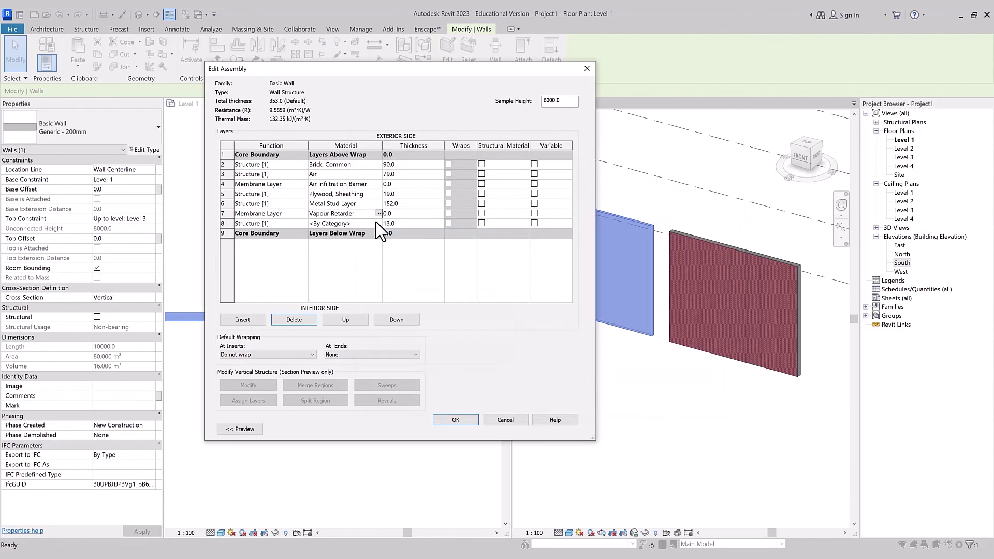
left_click(378, 223)
type("gyp")
left_click(649, 409)
- Set layers 2, 3 and 5 to Finish 1, Thermal/Air Layer and Substrate
left_click(303, 164)
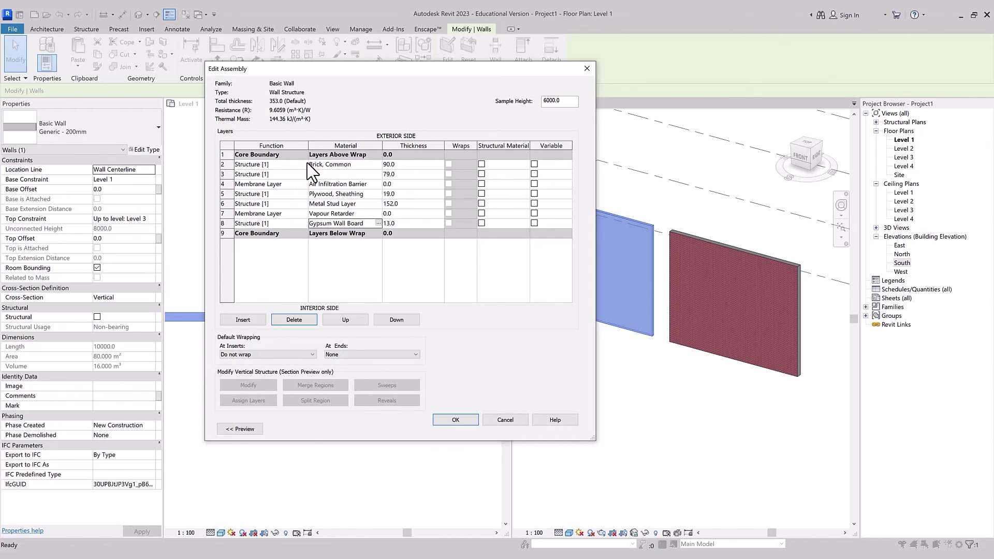
left_click(274, 203)
left_click(304, 174)
left_click(277, 203)
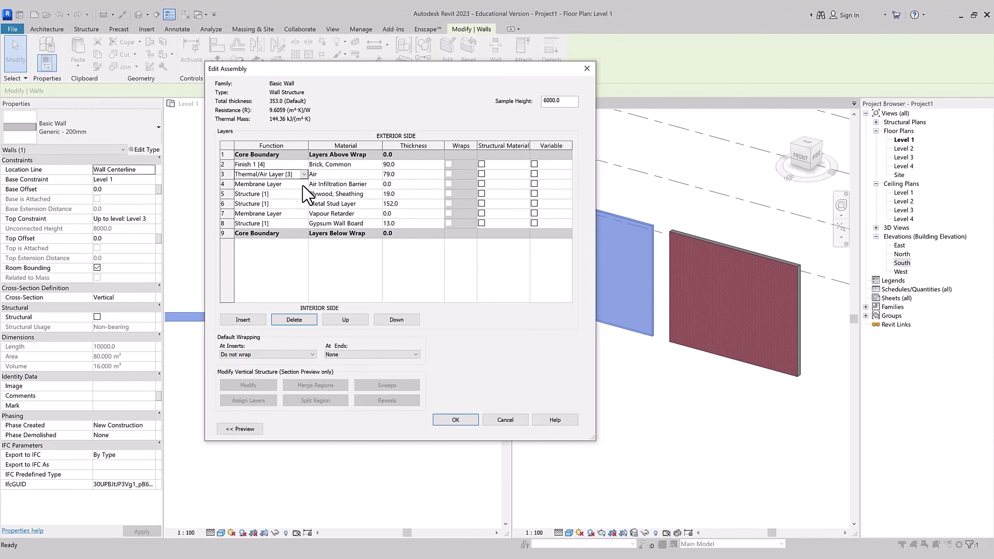
left_click(304, 193)
left_click(266, 212)
- Keep layer 6 as Structure, make layer 7 a Membrane Layer and layer 8 Finish 2
left_click(304, 203)
left_click(258, 213)
left_click(304, 213)
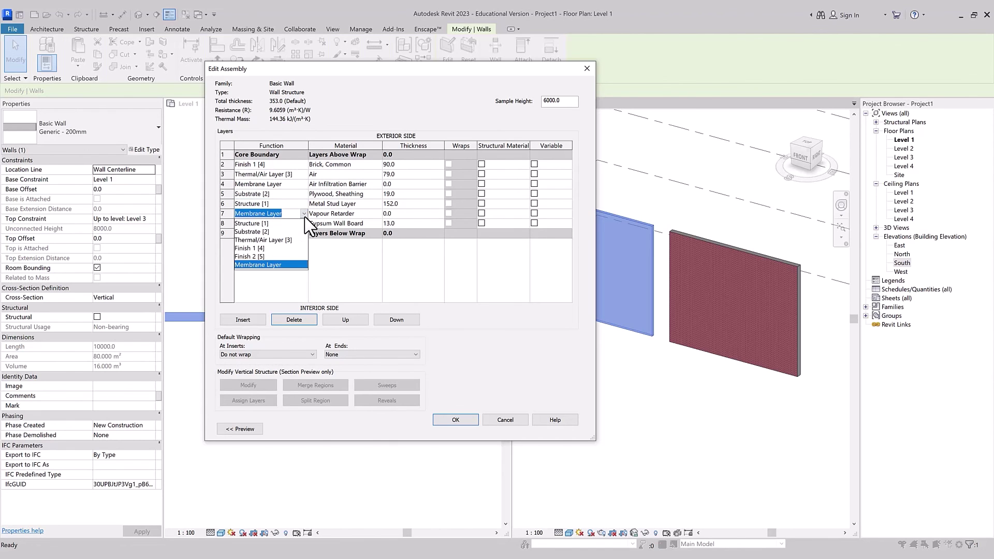
left_click(264, 264)
left_click(303, 223)
left_click(287, 266)
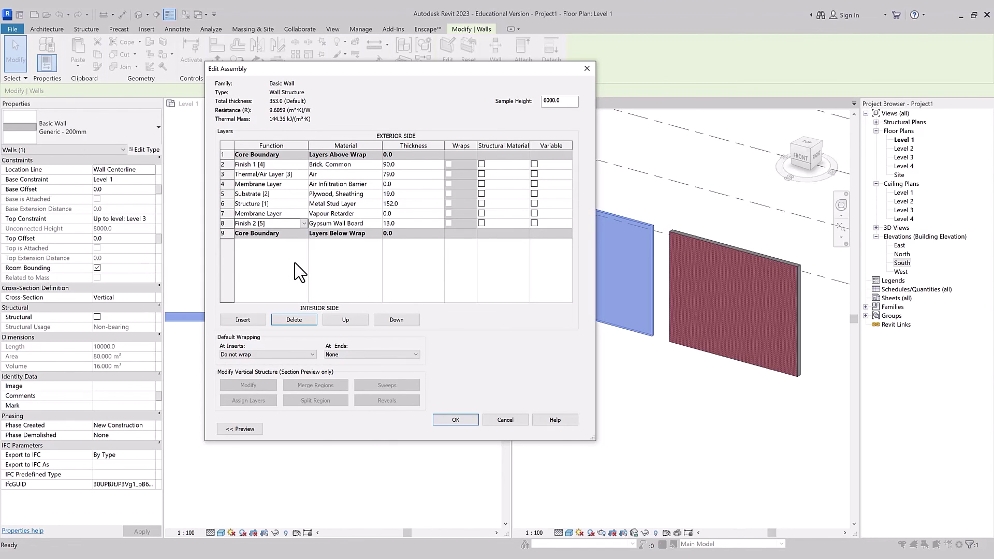
left_click(228, 152)
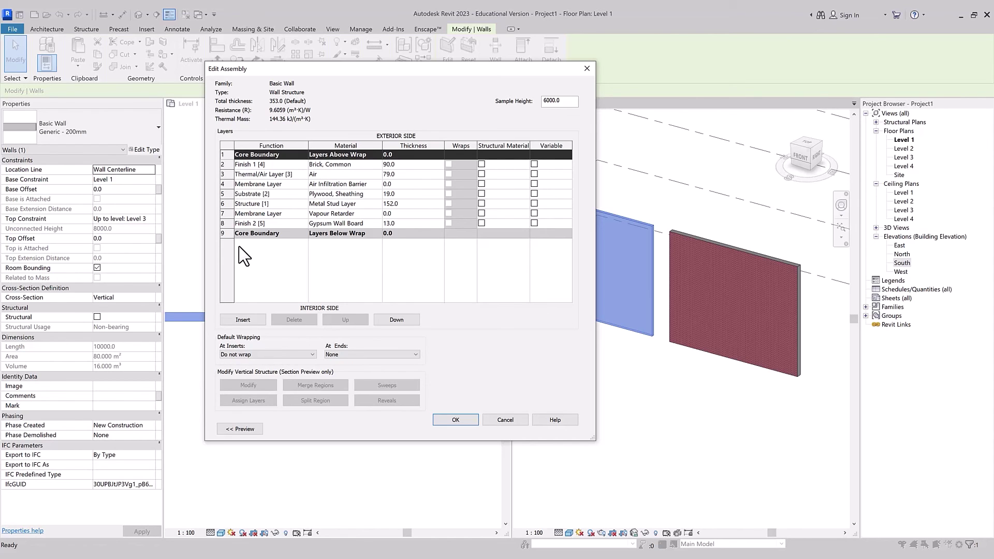
- Move both Core Boundary rows so the core encloses only the 152.0 Metal Stud Layer
left_click(388, 320)
left_click(388, 319)
left_click(388, 320)
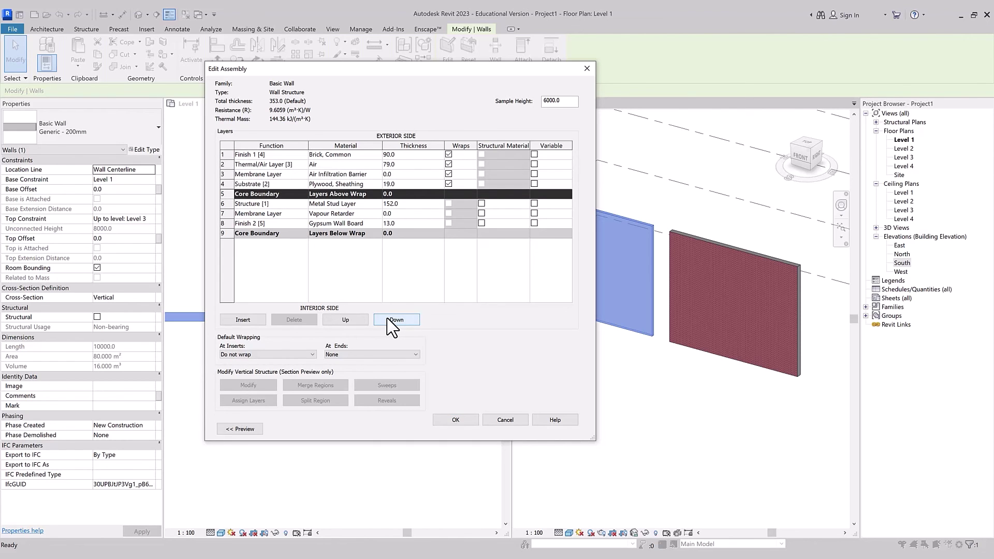
left_click(232, 233)
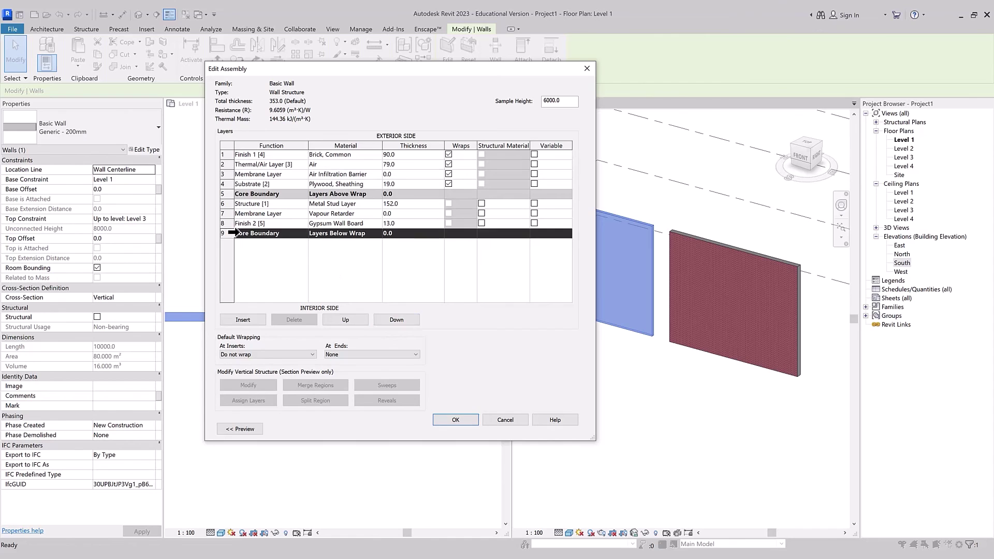
left_click(347, 321)
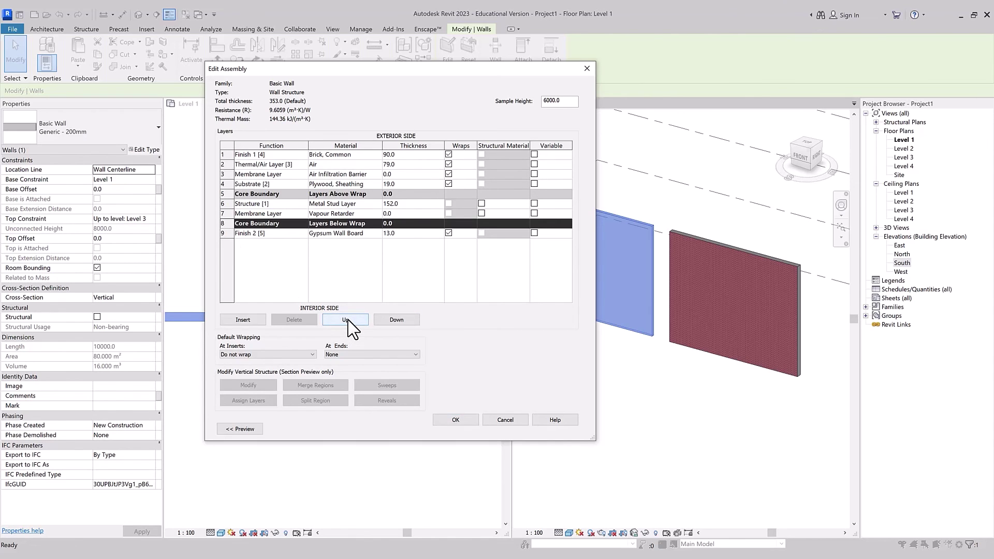
left_click(348, 320)
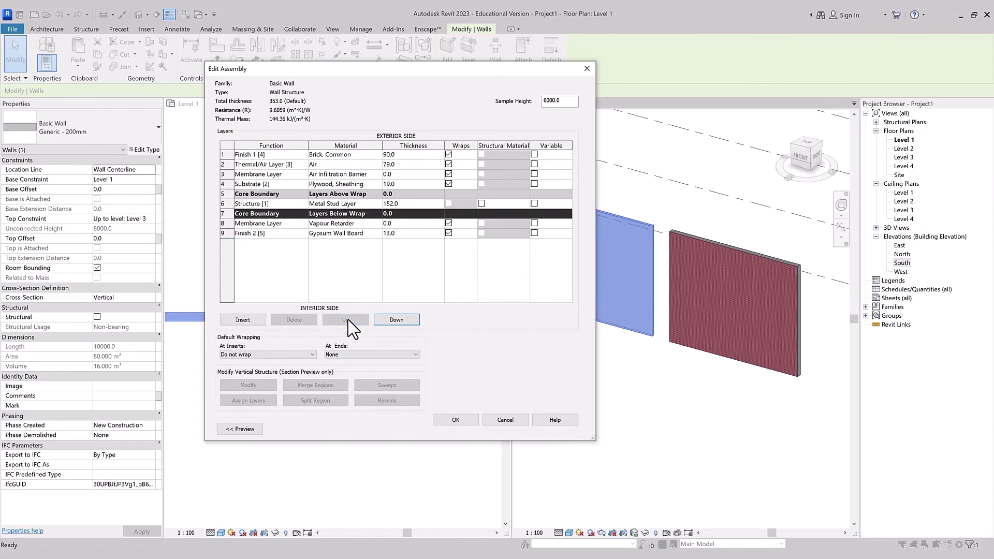
- Apply the 353.0-thick Wall Structure type to the left wall and confirm it shows brick
left_click(465, 420)
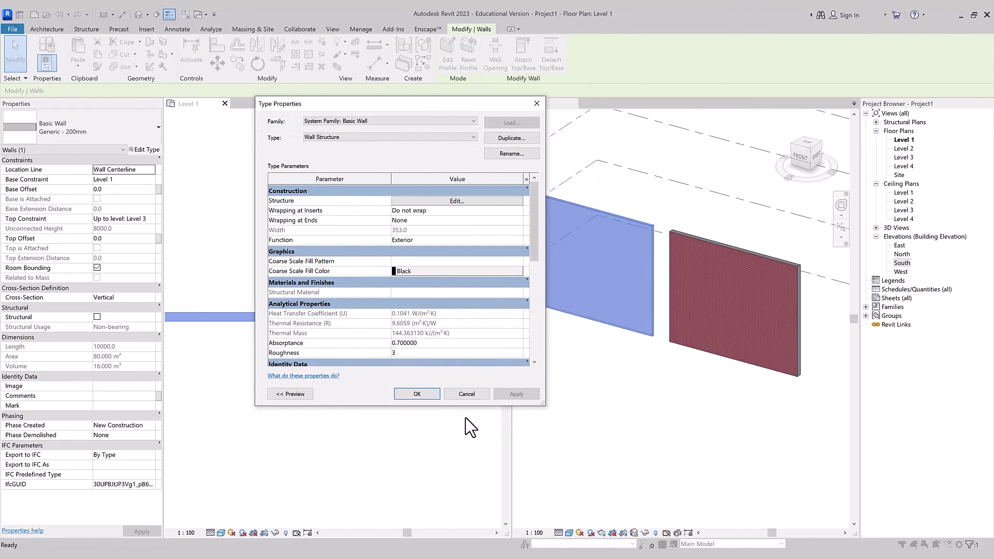
left_click(414, 392)
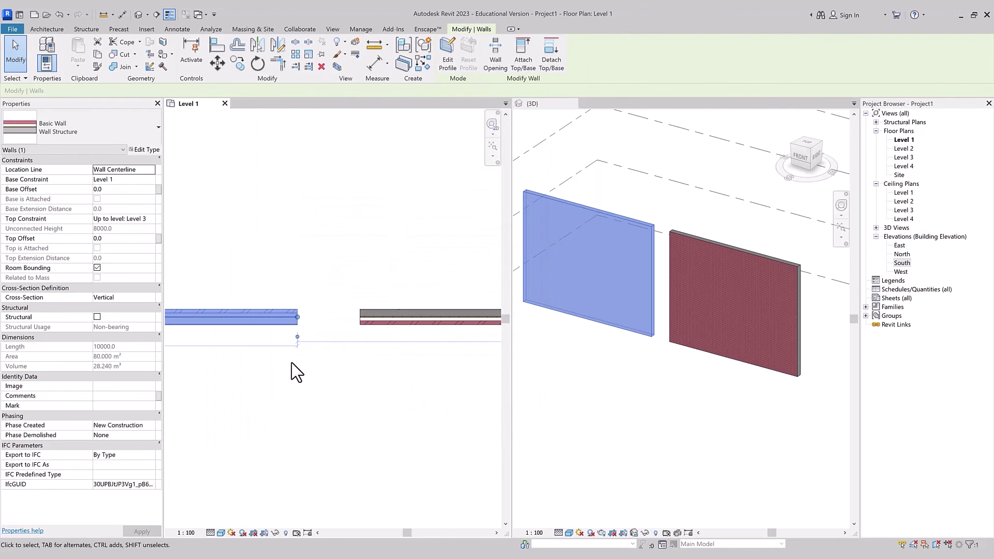
left_click(294, 369)
left_click(293, 320)
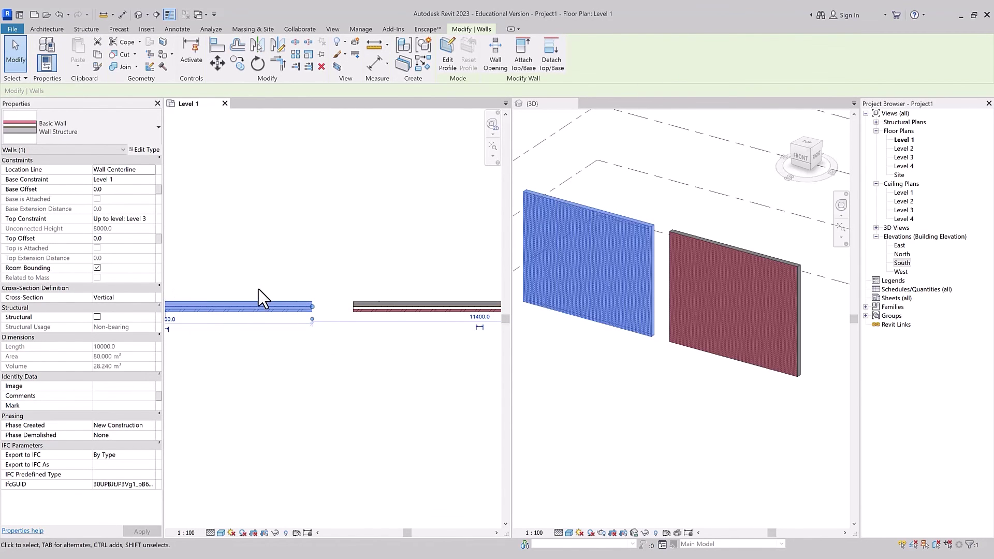
left_click(334, 306)
scroll(335, 306, "up", 2)
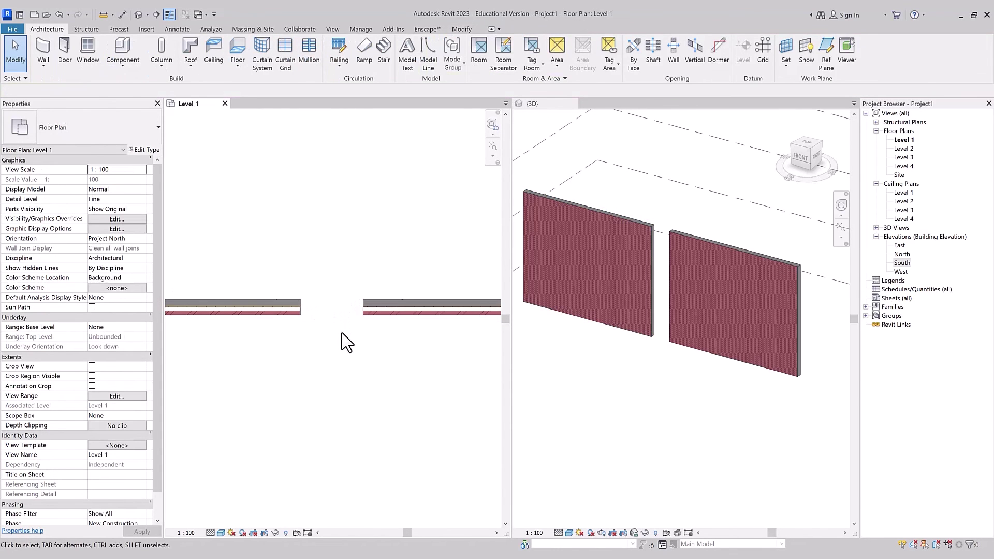